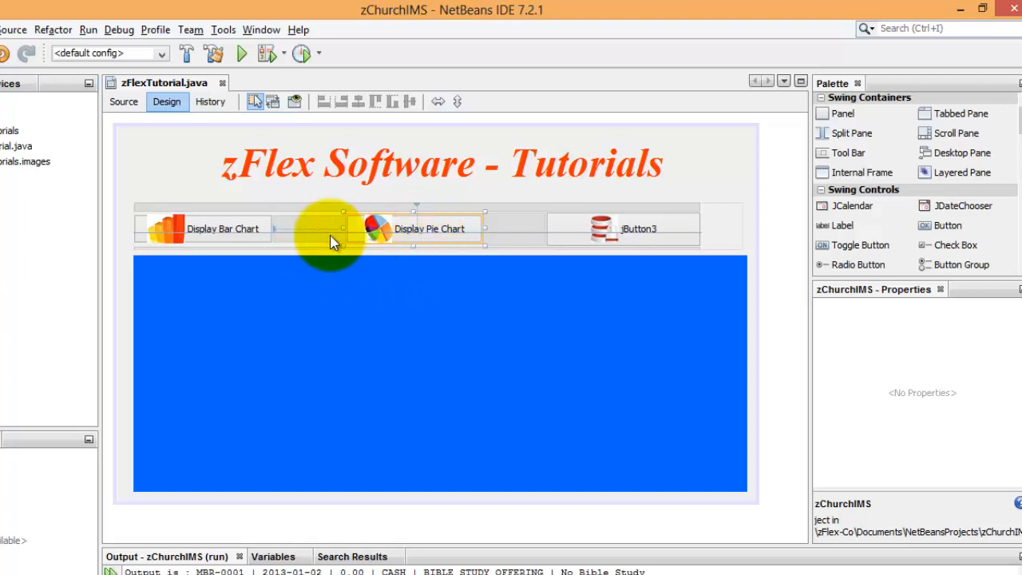
Drop a new button into the button row and shift jButton3 right to make room.
{"action": "left_click", "coordinate": [229, 234]}
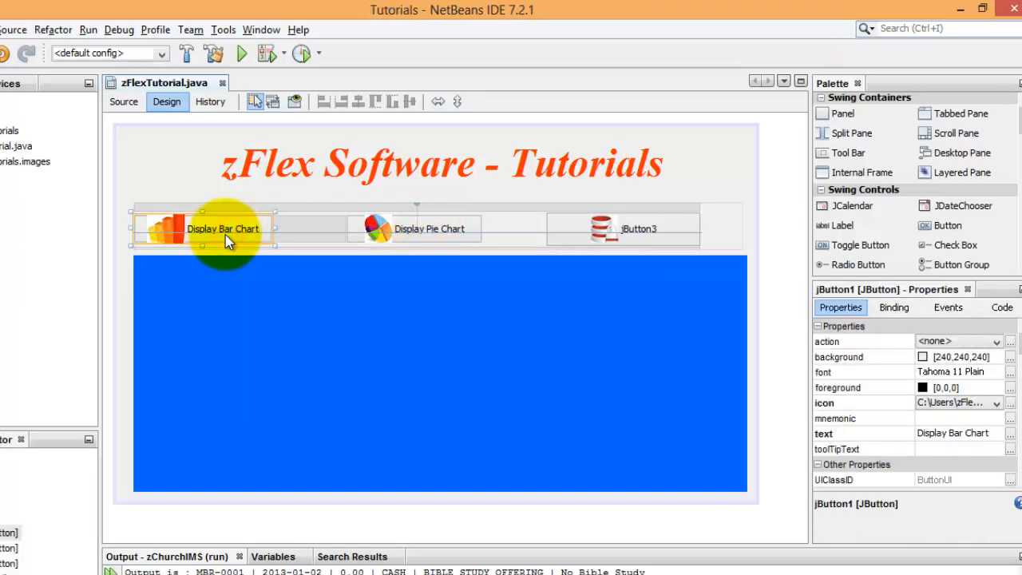
{"action": "left_click", "coordinate": [436, 234]}
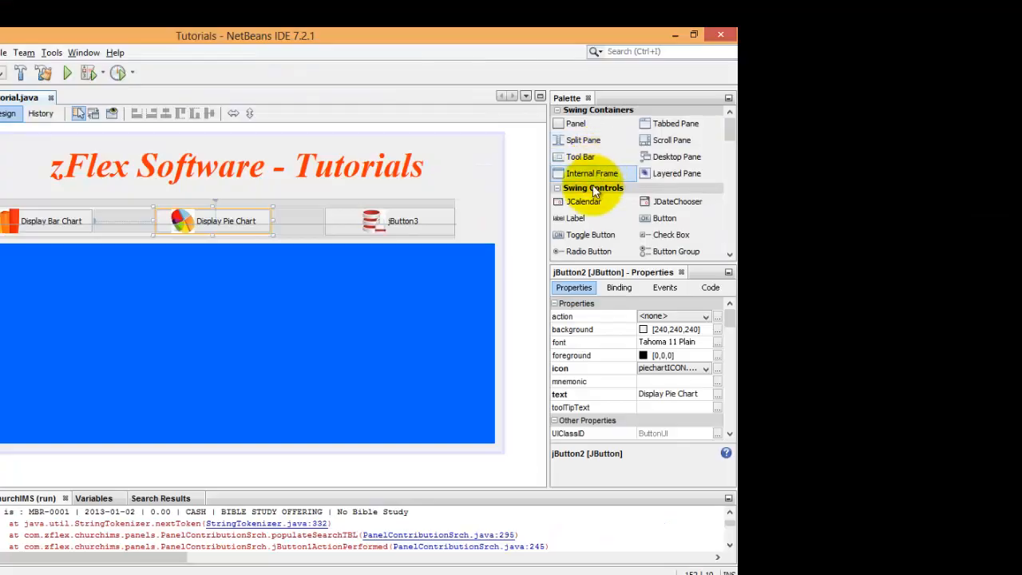
{"action": "left_click_drag", "start_coordinate": [648, 218], "coordinate": [301, 223]}
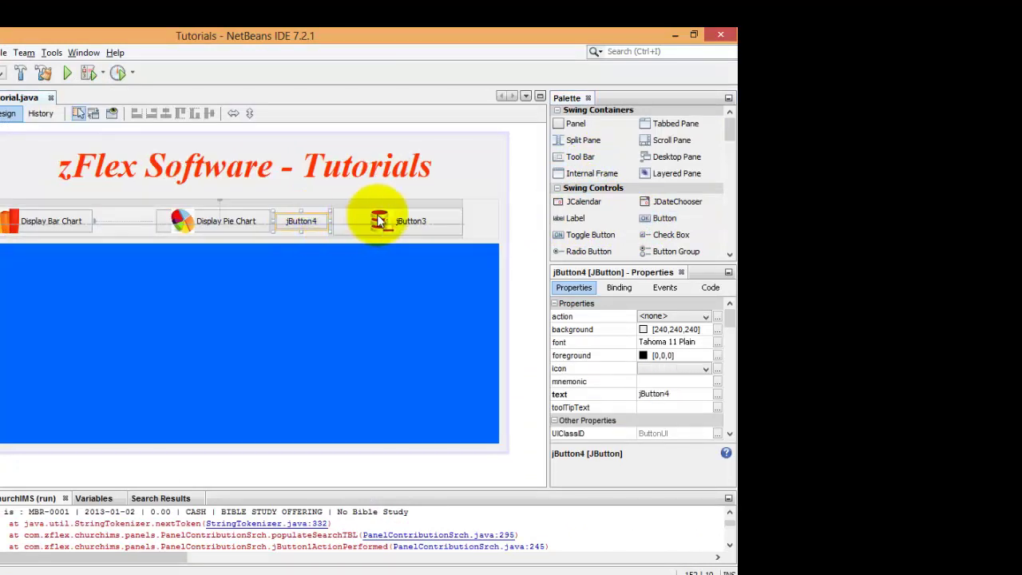
{"action": "left_click", "coordinate": [460, 209]}
{"action": "left_click", "coordinate": [419, 220]}
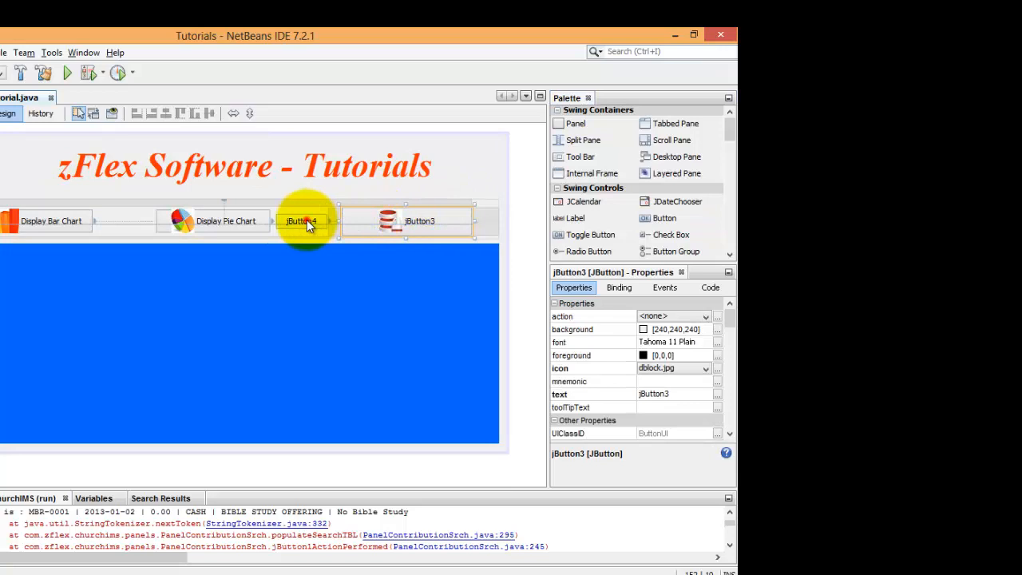
{"action": "left_click_drag", "start_coordinate": [360, 220], "coordinate": [363, 222]}
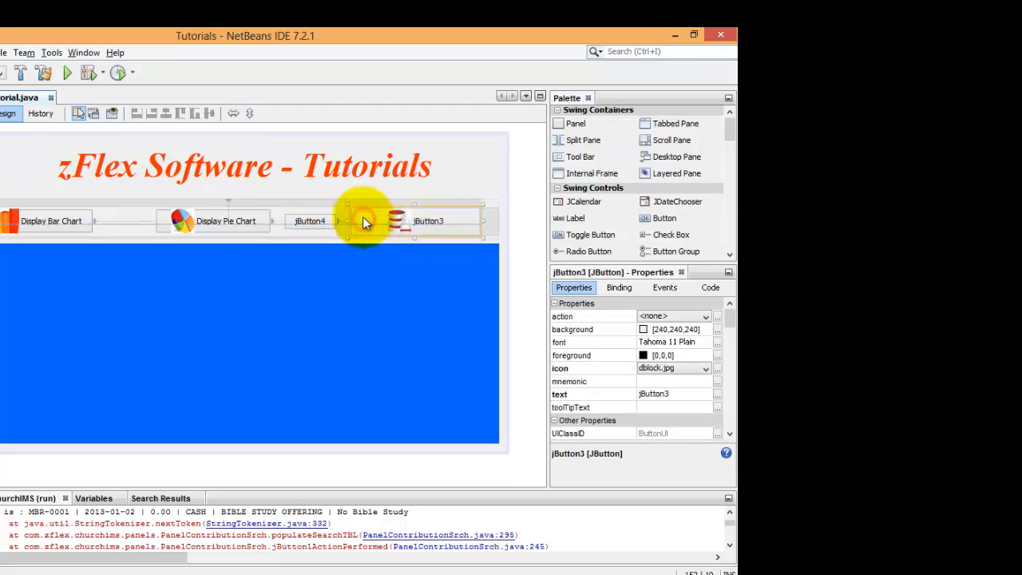
Relabel the new button 'Show Pie Chart' via Edit Text.
{"action": "right_click", "coordinate": [303, 221]}
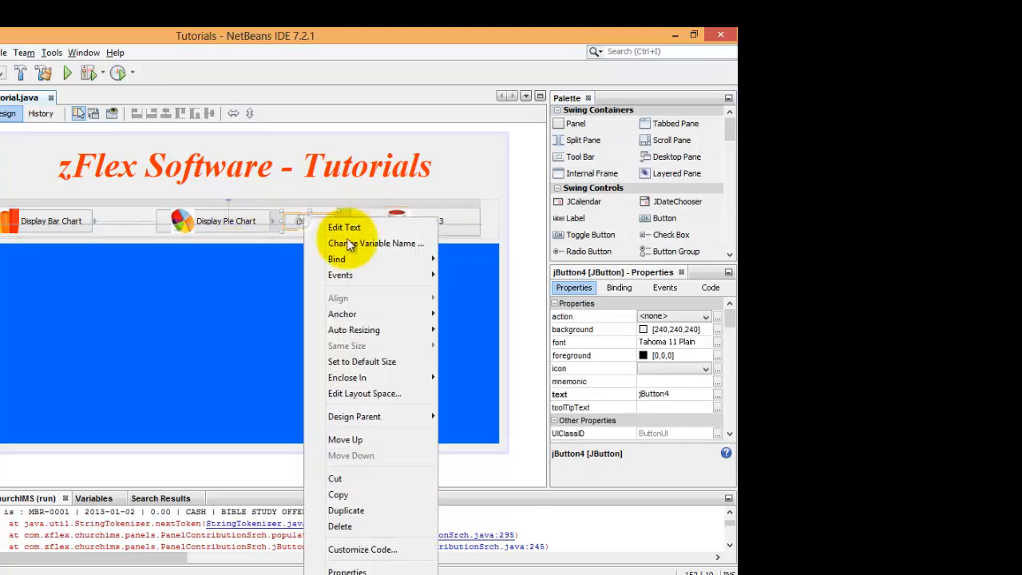
{"action": "left_click", "coordinate": [370, 229]}
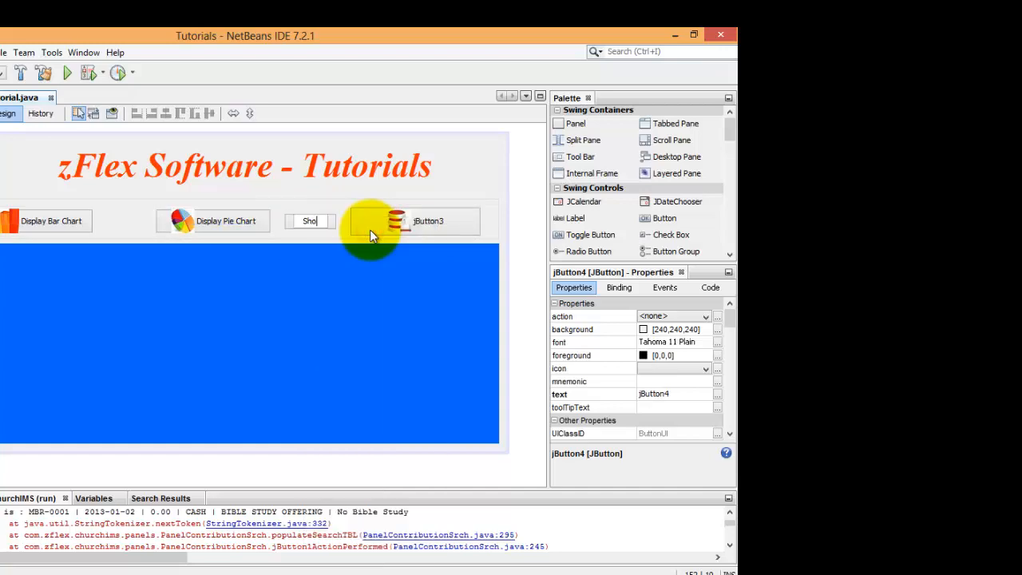
{"action": "type", "text": "Show Pie"}
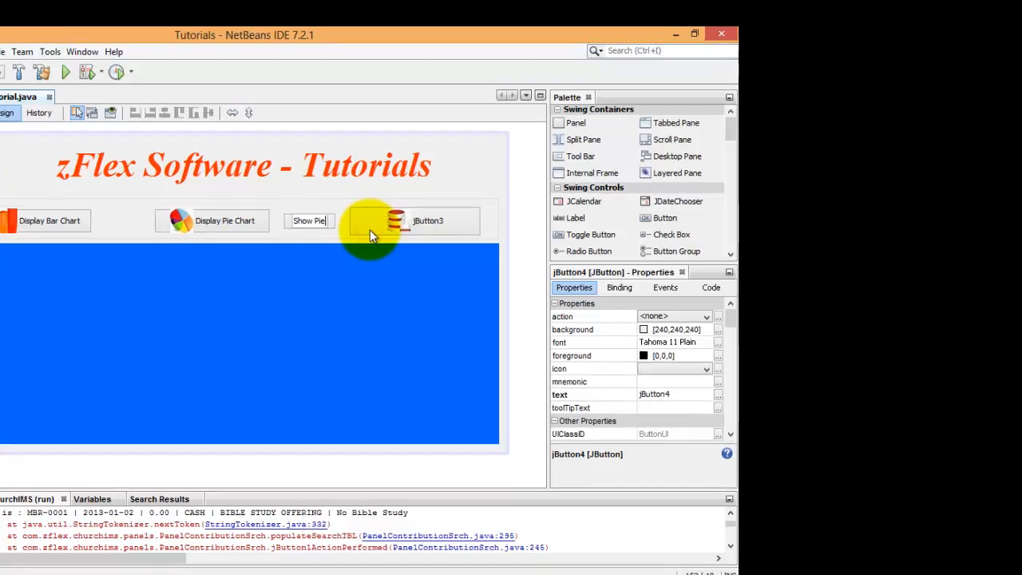
{"action": "type", "text": " Ca"}
{"action": "type", "text": "ha"}
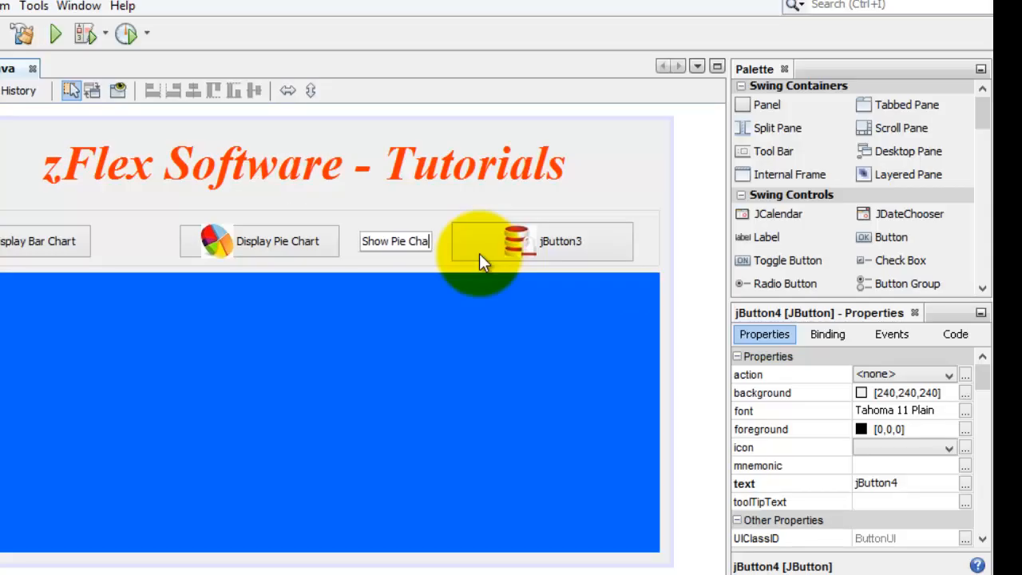
{"action": "type", "text": "rt"}
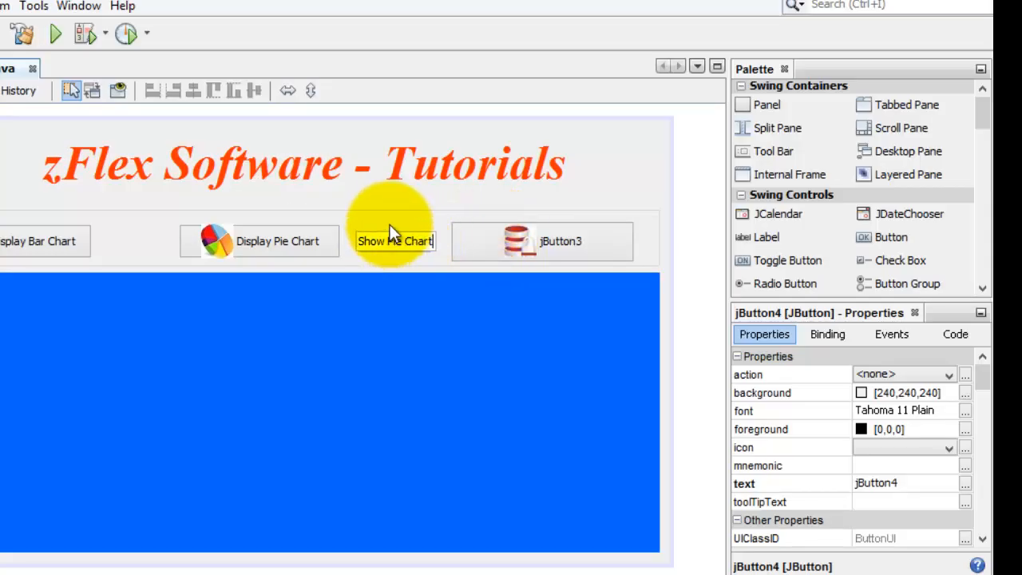
{"action": "key", "text": "Return"}
Nudge the buttons left, then widen and heighten the Show Pie Chart button.
{"action": "left_click_drag", "start_coordinate": [272, 247], "coordinate": [207, 245]}
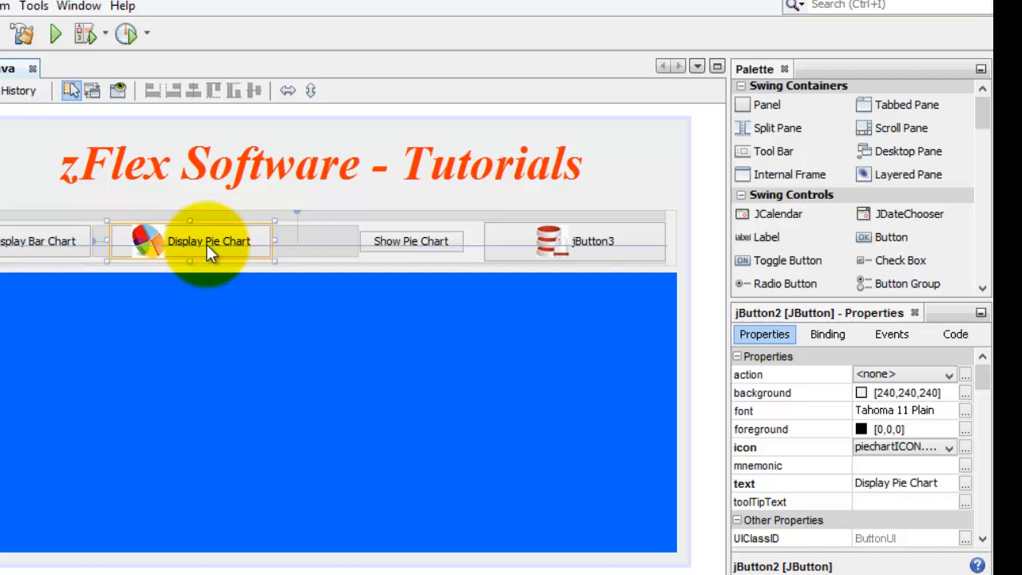
{"action": "left_click_drag", "start_coordinate": [386, 241], "coordinate": [321, 244]}
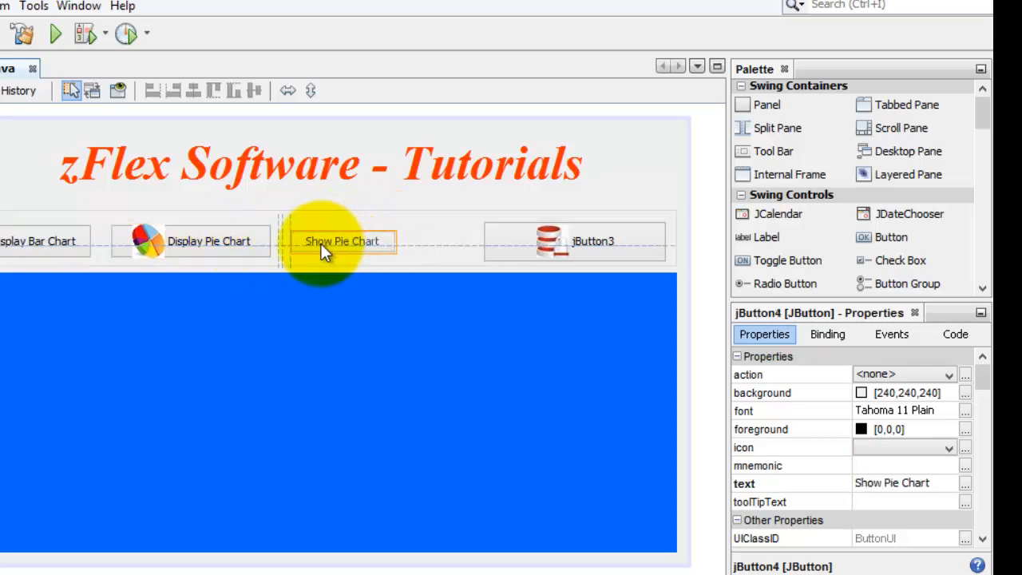
{"action": "left_click_drag", "start_coordinate": [405, 241], "coordinate": [472, 240]}
{"action": "left_click_drag", "start_coordinate": [381, 230], "coordinate": [348, 249]}
Set the button's icon to piechartICON.jpg from the com.zflex.tutorials.images package.
{"action": "left_click", "coordinate": [379, 238]}
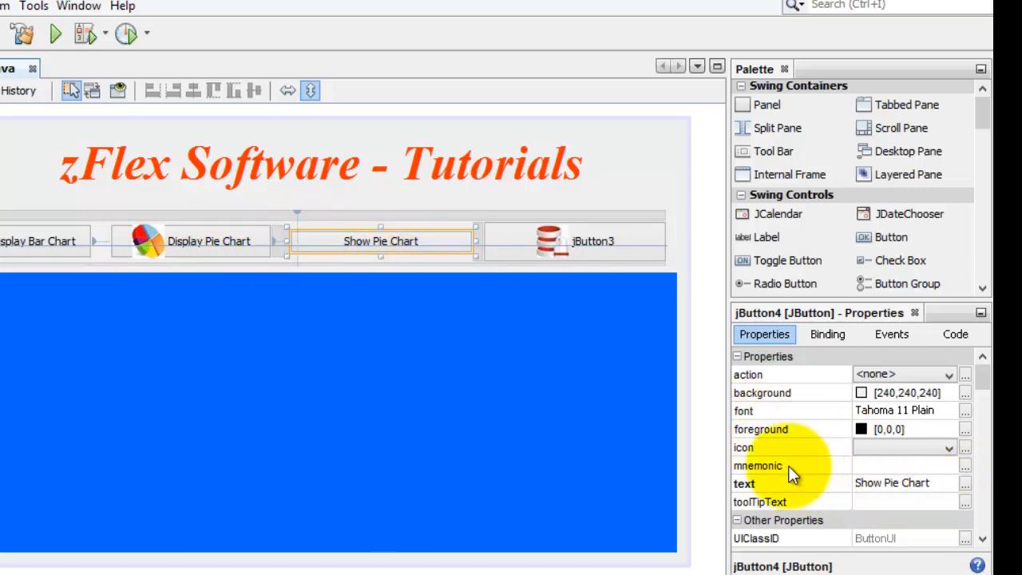
{"action": "left_click", "coordinate": [964, 450]}
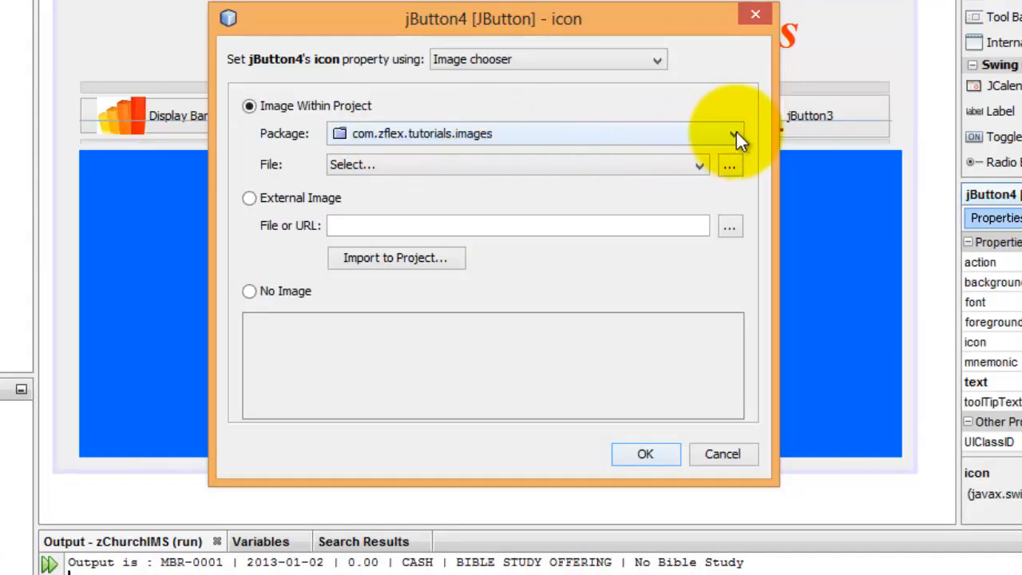
{"action": "left_click", "coordinate": [735, 133]}
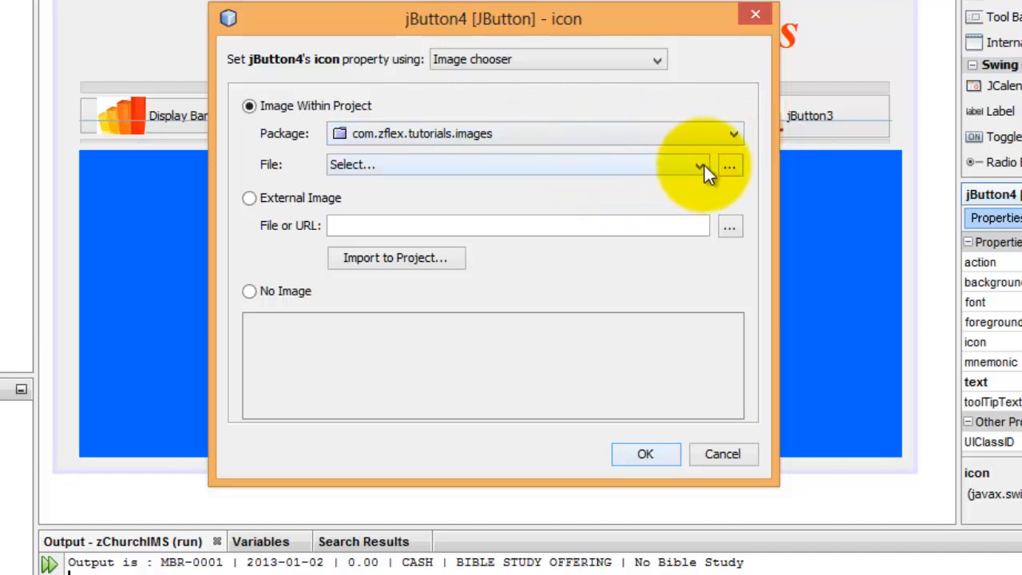
{"action": "left_click", "coordinate": [700, 165]}
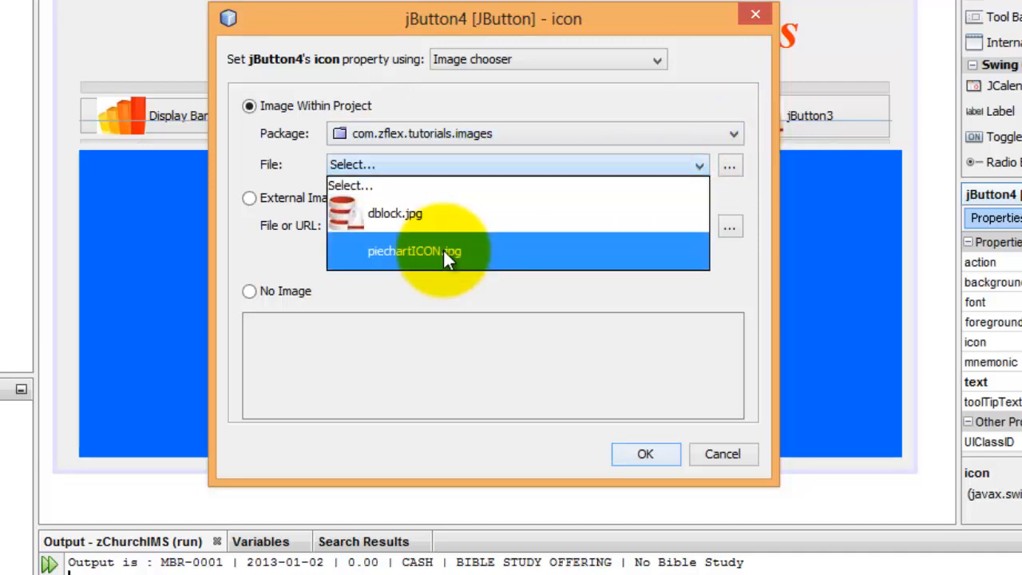
{"action": "left_click", "coordinate": [419, 253]}
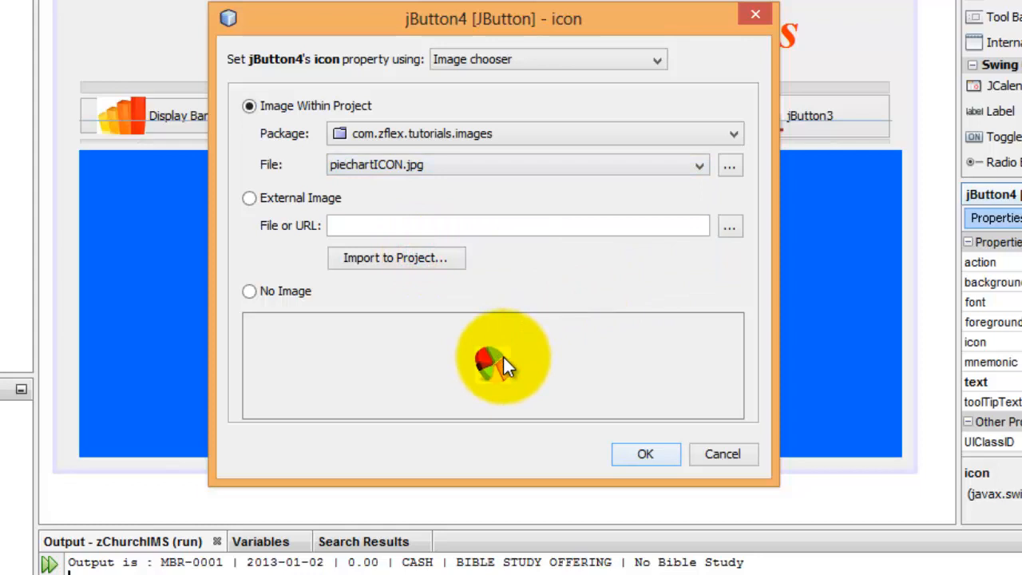
{"action": "left_click", "coordinate": [645, 454]}
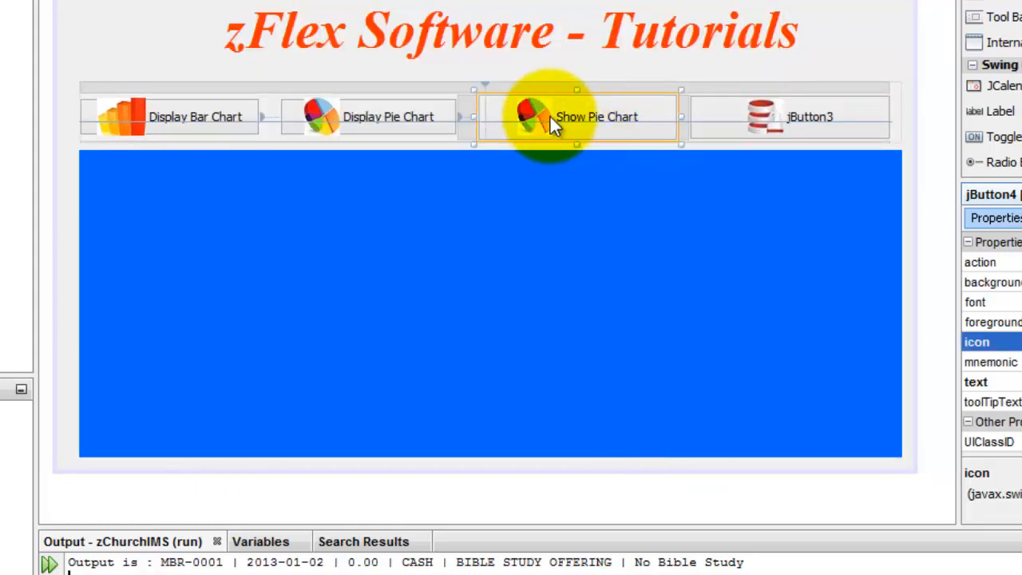
Peek at the form's source code and return to the design view.
{"action": "right_click", "coordinate": [573, 120]}
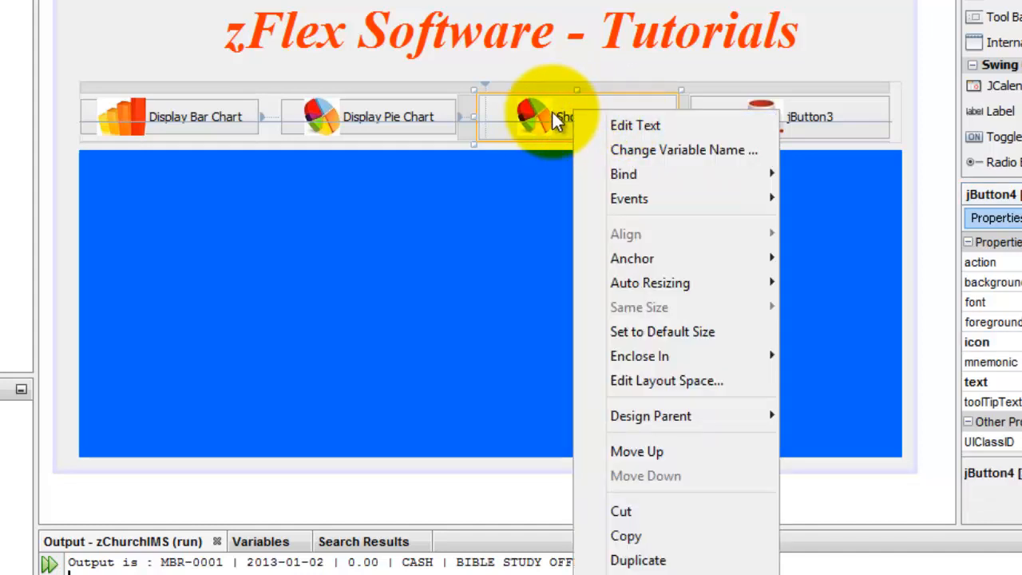
{"action": "right_click", "coordinate": [551, 111]}
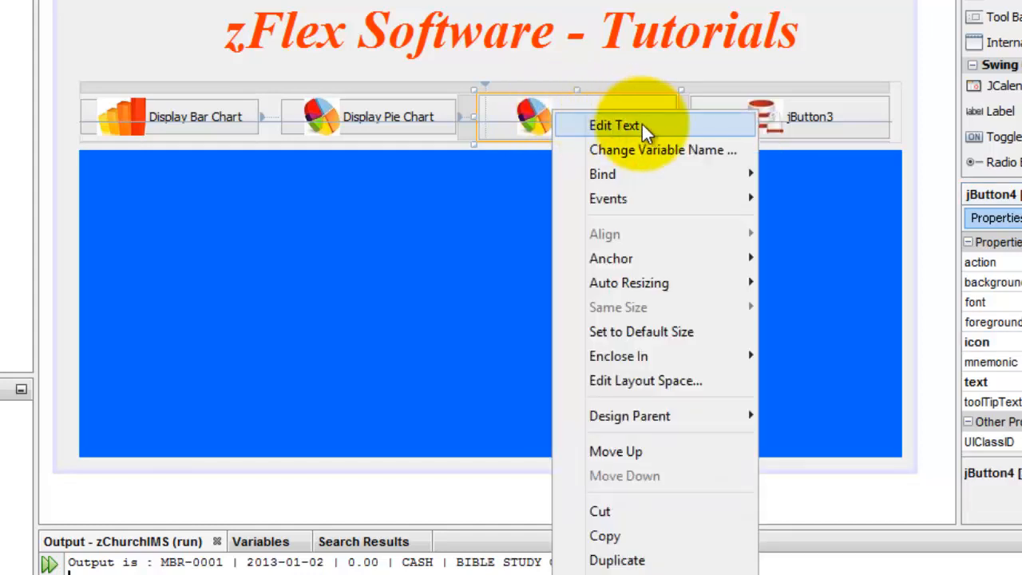
{"action": "mouse_move", "coordinate": [629, 199]}
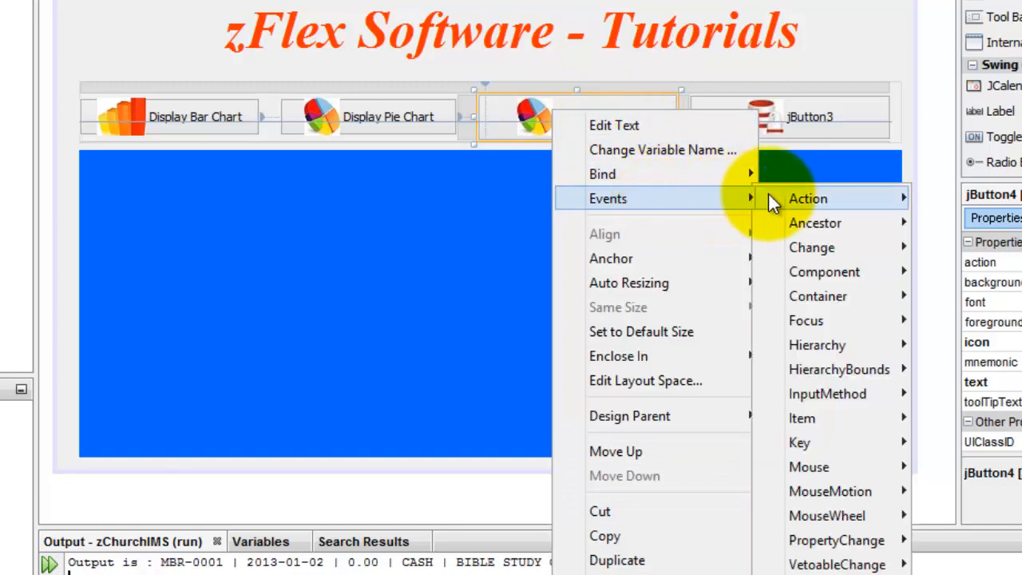
{"action": "mouse_move", "coordinate": [809, 199]}
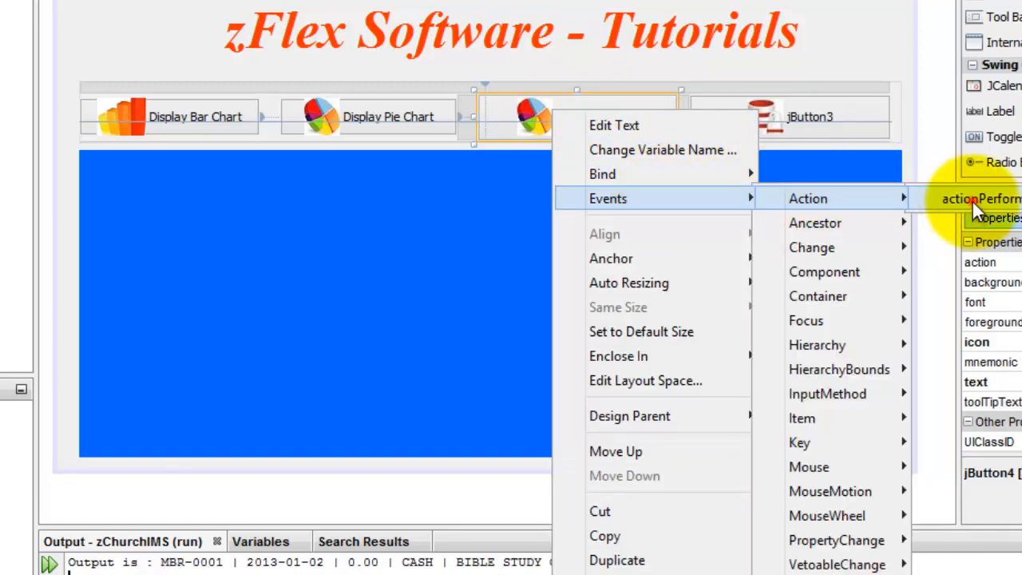
{"action": "left_click", "coordinate": [972, 199]}
{"action": "scroll", "coordinate": [972, 200], "scroll_direction": "up", "scroll_amount": 20}
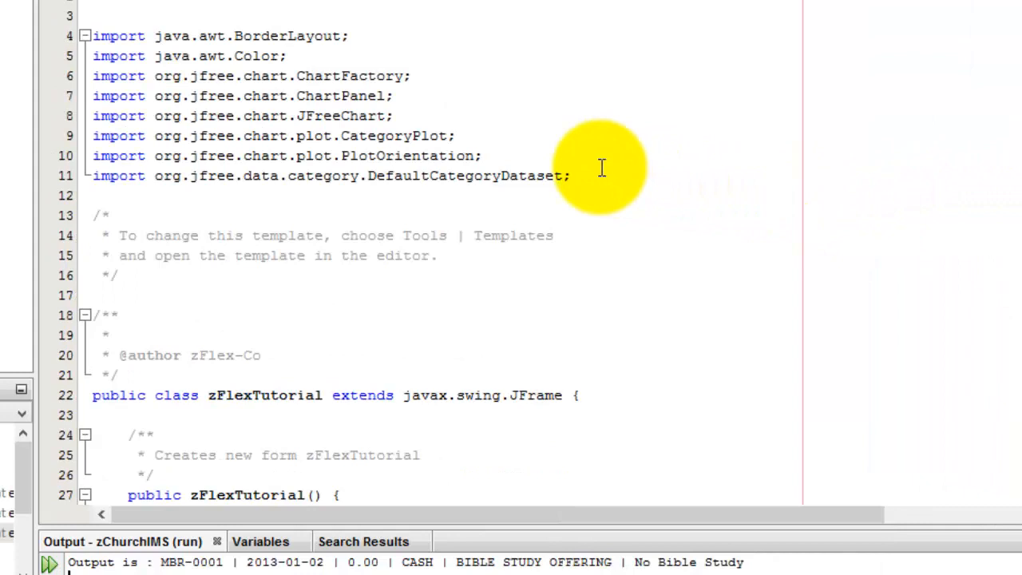
{"action": "left_click", "coordinate": [112, 2]}
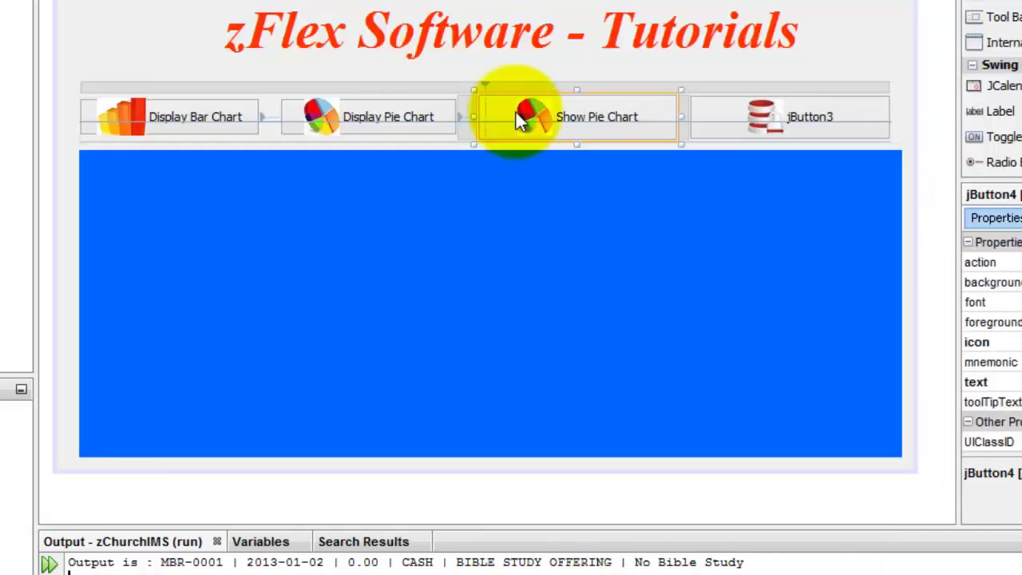
Add an actionPerformed handler (jButton4ActionPerformed) for the button and move to its TODO line.
{"action": "right_click", "coordinate": [571, 128]}
{"action": "mouse_move", "coordinate": [862, 198]}
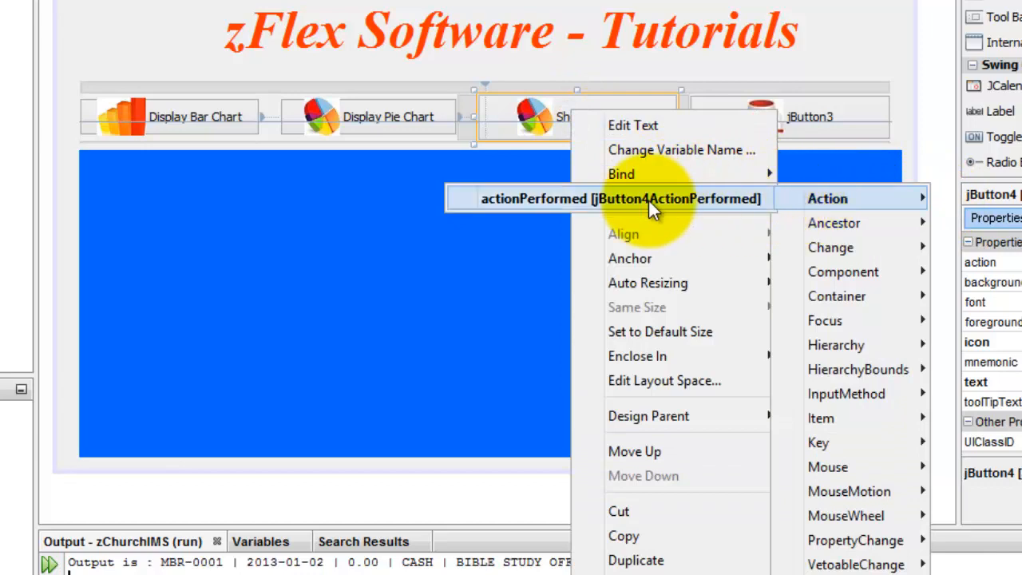
{"action": "left_click", "coordinate": [648, 199]}
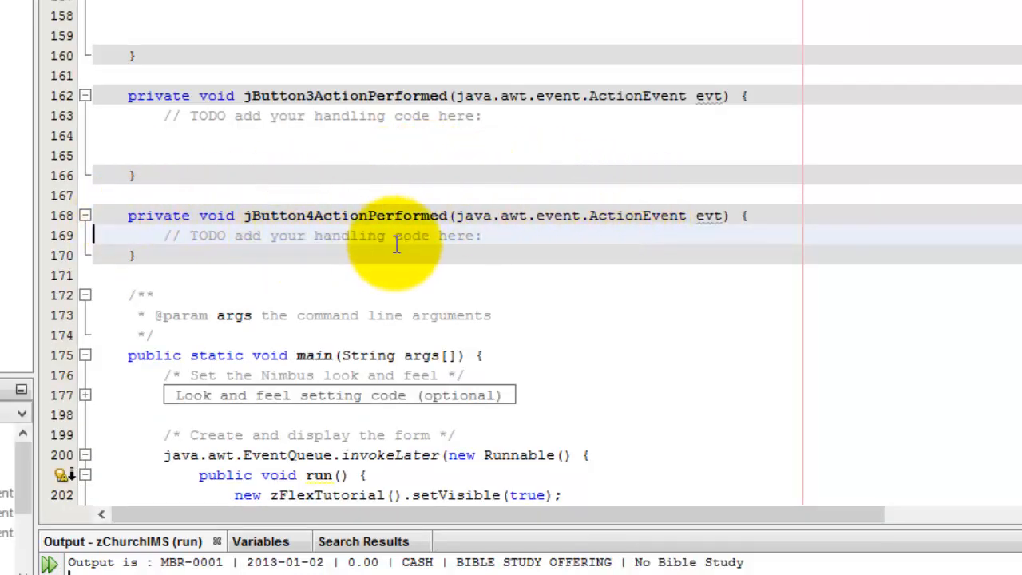
{"action": "left_click", "coordinate": [502, 233]}
{"action": "key", "text": "Return"}
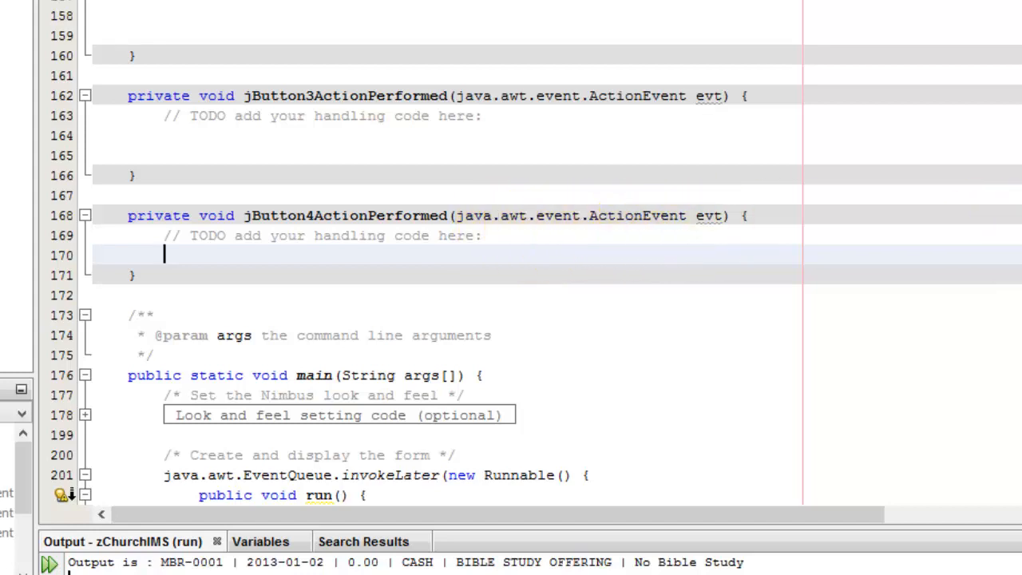
{"action": "scroll", "coordinate": [511, 256], "scroll_direction": "up", "scroll_amount": 2}
{"action": "scroll", "coordinate": [512, 255], "scroll_direction": "up", "scroll_amount": 4}
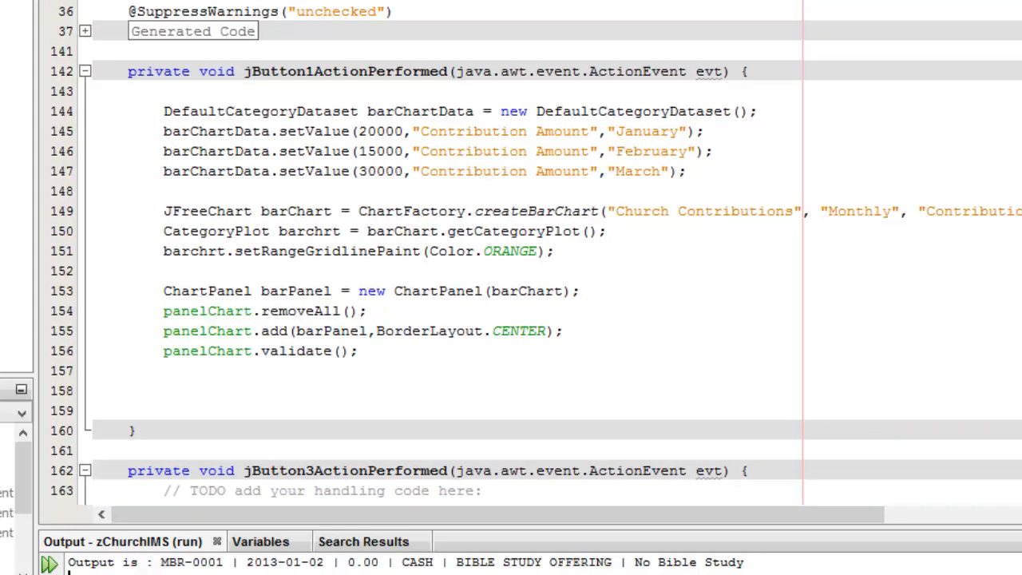
{"action": "scroll", "coordinate": [511, 256], "scroll_direction": "up", "scroll_amount": 3}
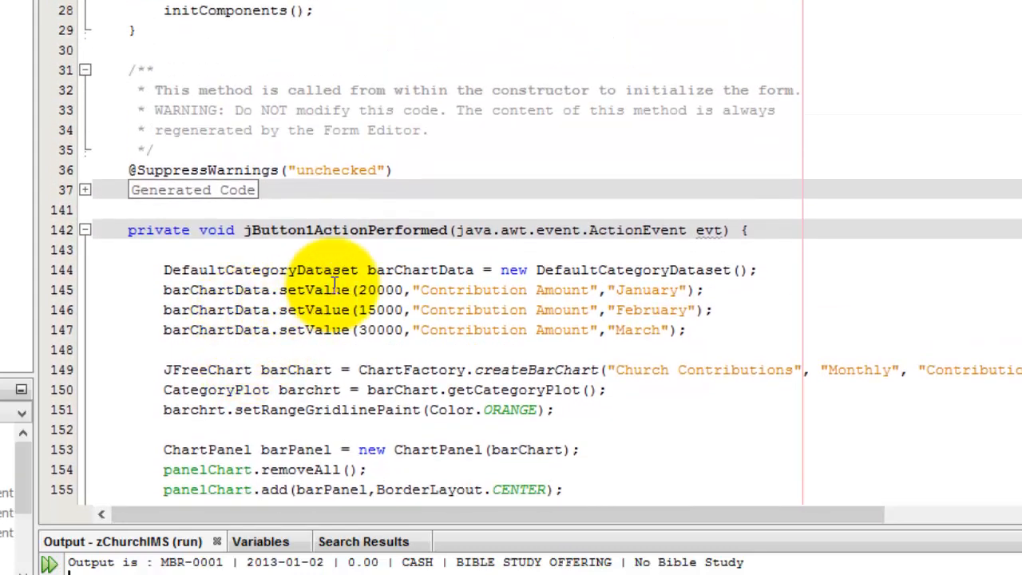
{"action": "scroll", "coordinate": [511, 256], "scroll_direction": "up", "scroll_amount": 6}
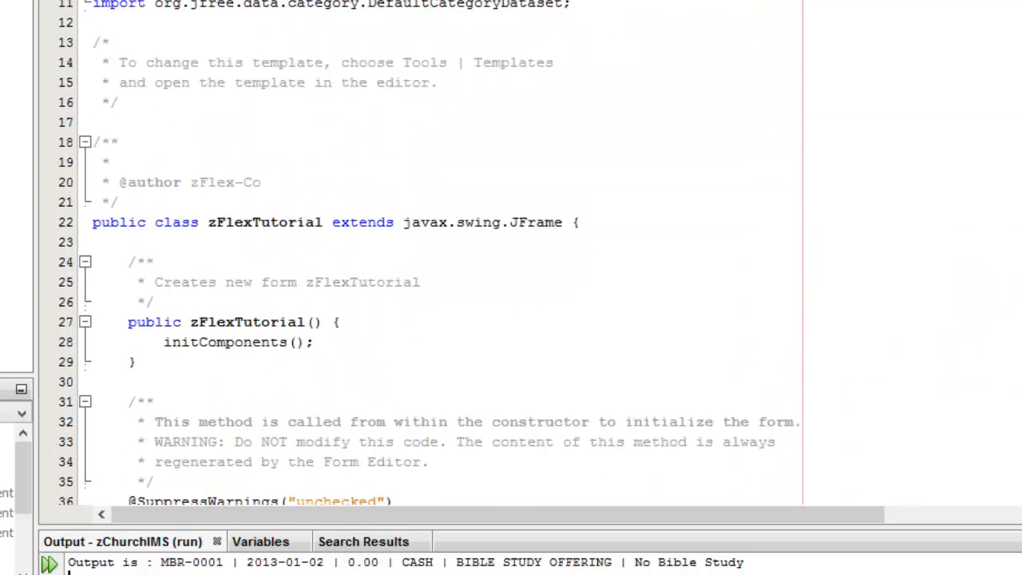
{"action": "scroll", "coordinate": [511, 256], "scroll_direction": "up", "scroll_amount": 3}
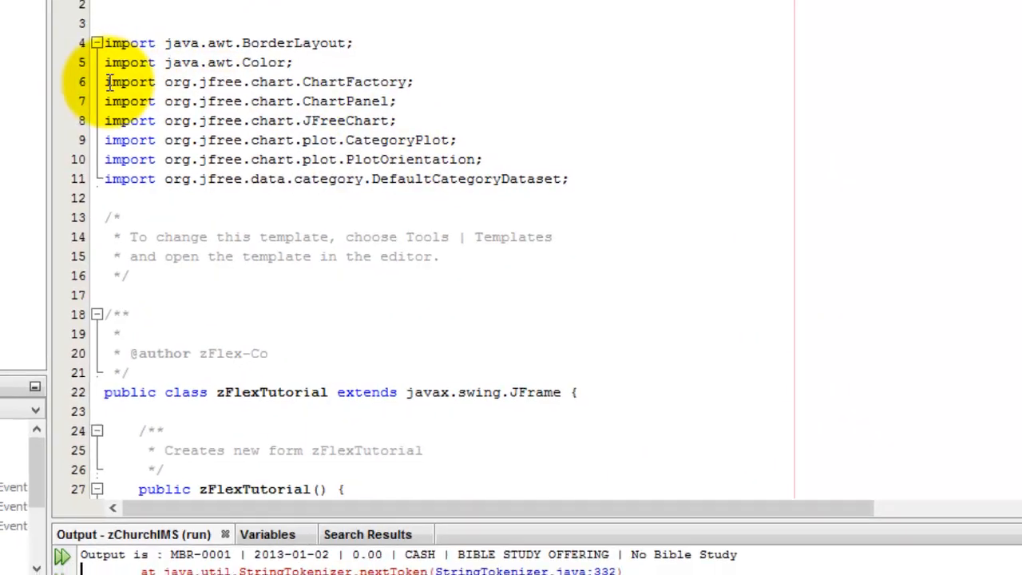
{"action": "left_click_drag", "start_coordinate": [93, 76], "coordinate": [553, 176]}
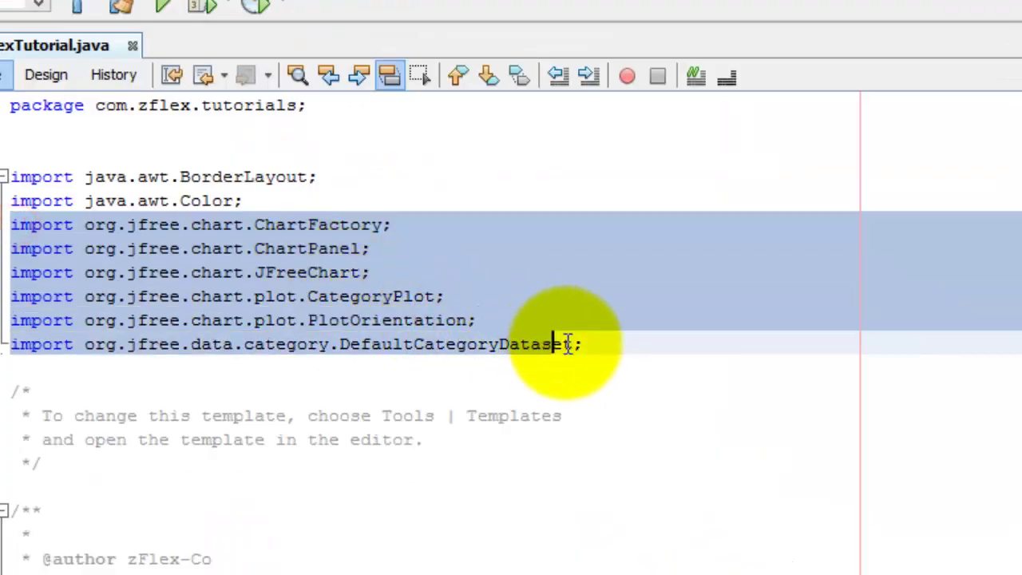
{"action": "left_click_drag", "start_coordinate": [565, 344], "coordinate": [587, 345]}
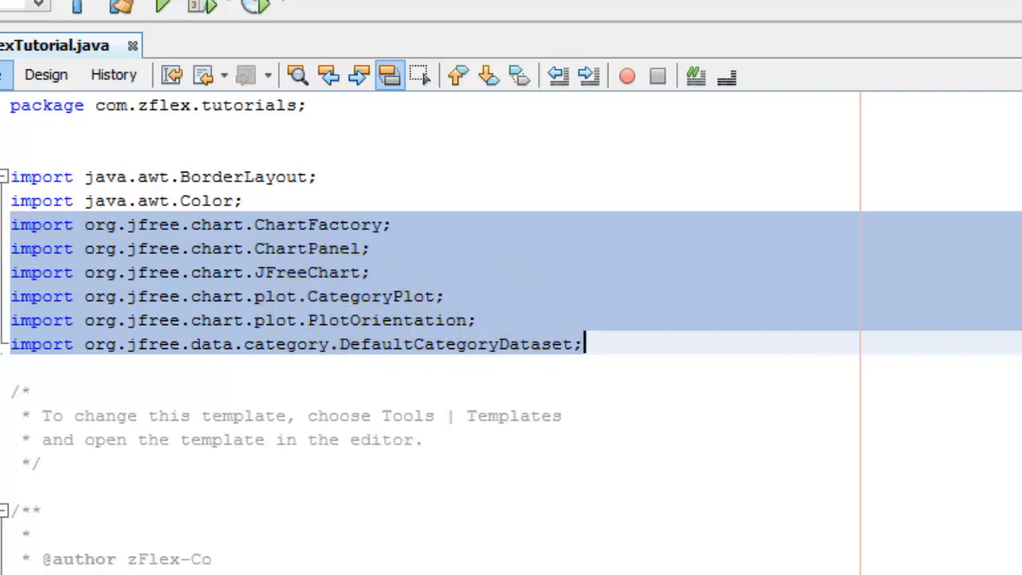
{"action": "scroll", "coordinate": [511, 320], "scroll_direction": "down", "scroll_amount": 1}
{"action": "scroll", "coordinate": [511, 320], "scroll_direction": "down", "scroll_amount": 7}
{"action": "scroll", "coordinate": [512, 319], "scroll_direction": "down", "scroll_amount": 6}
{"action": "scroll", "coordinate": [511, 319], "scroll_direction": "down", "scroll_amount": 3}
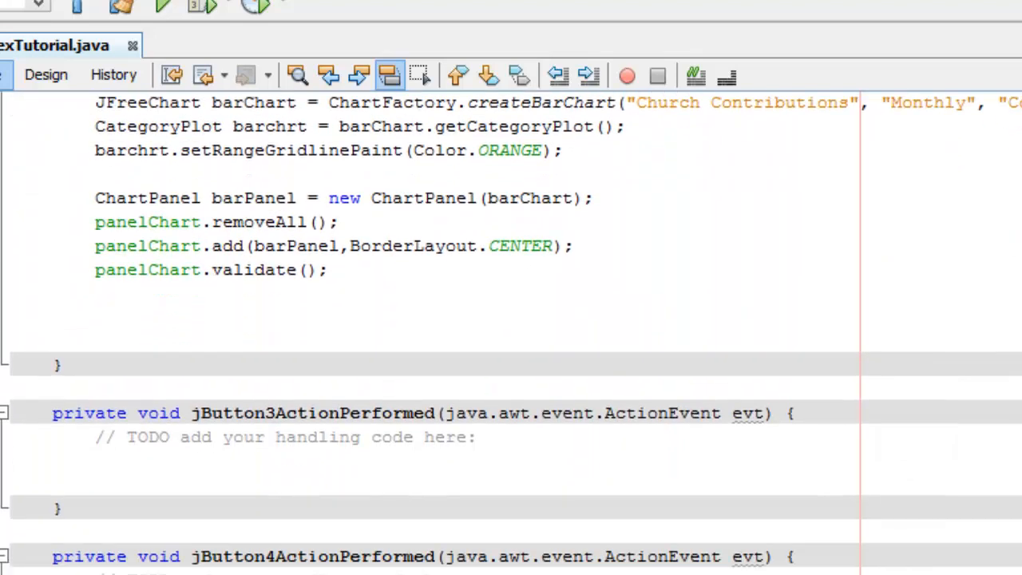
{"action": "scroll", "coordinate": [511, 320], "scroll_direction": "down", "scroll_amount": 1}
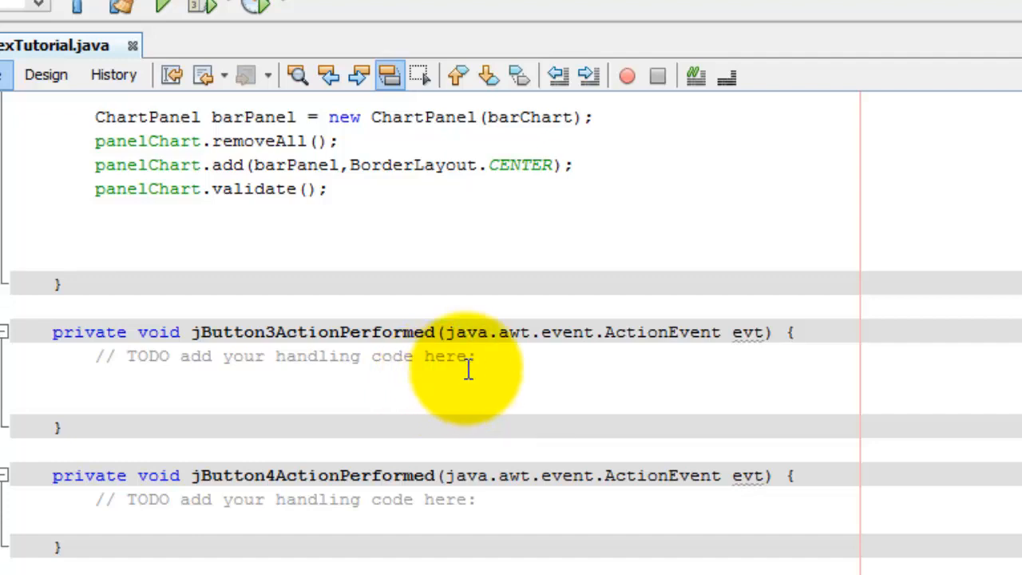
Write DefaultPieDataset pieDataset = new DefaultPieDataset(); and add its org.jfree.data.general import.
{"action": "left_click", "coordinate": [377, 382]}
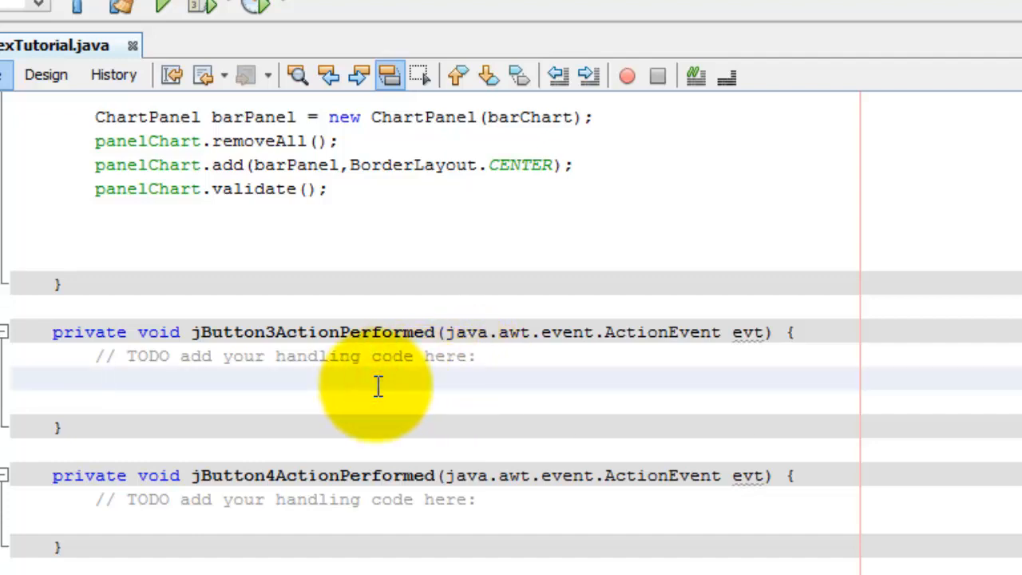
{"action": "type", "text": "Def"}
{"action": "type", "text": "a"}
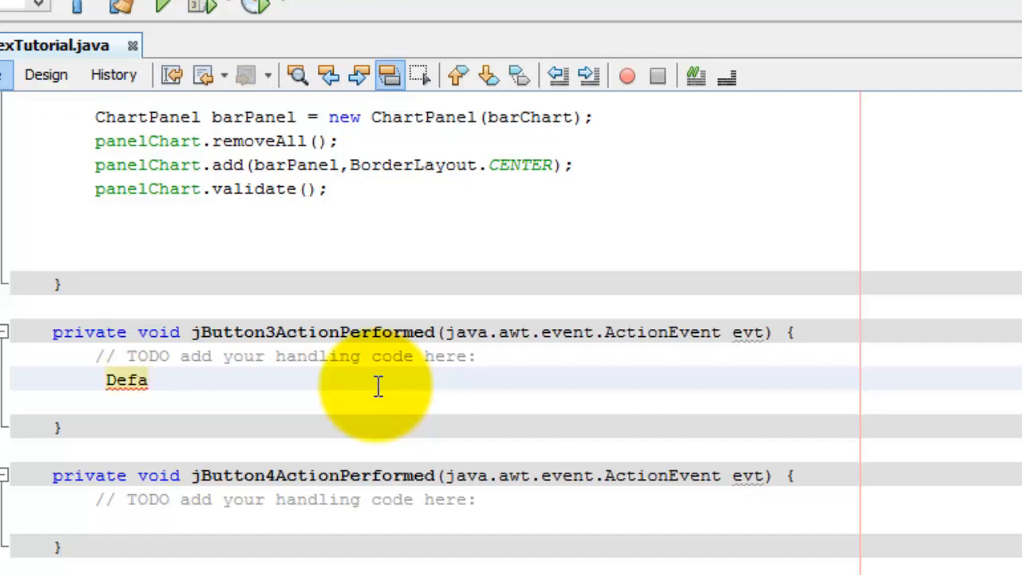
{"action": "type", "text": "ult"}
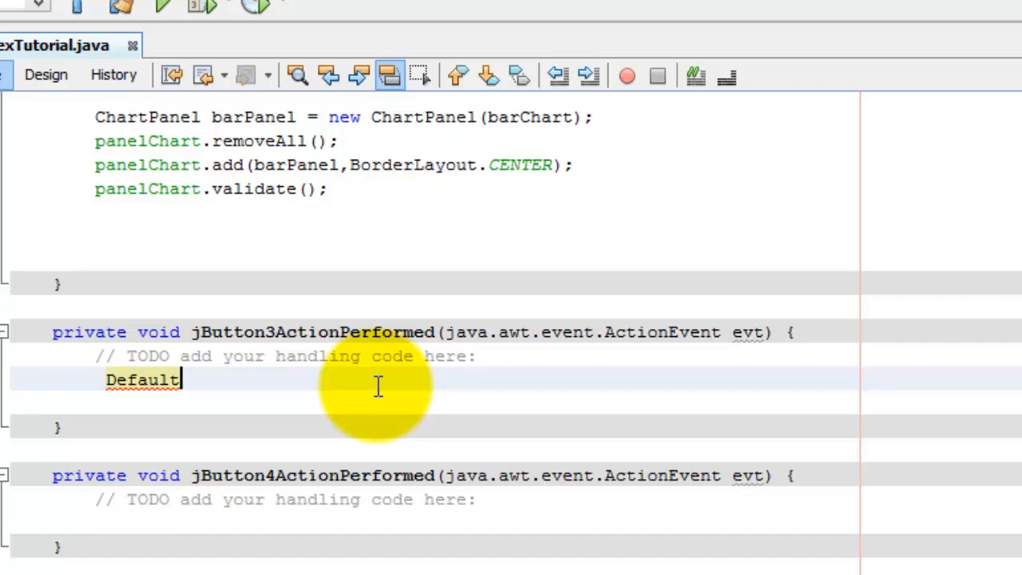
{"action": "type", "text": "Pie"}
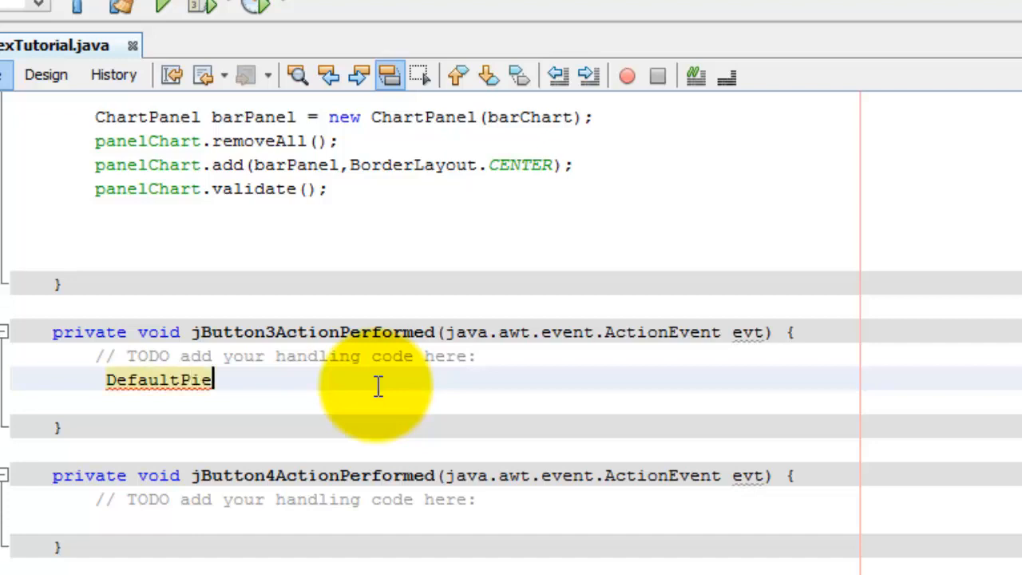
{"action": "type", "text": "Data"}
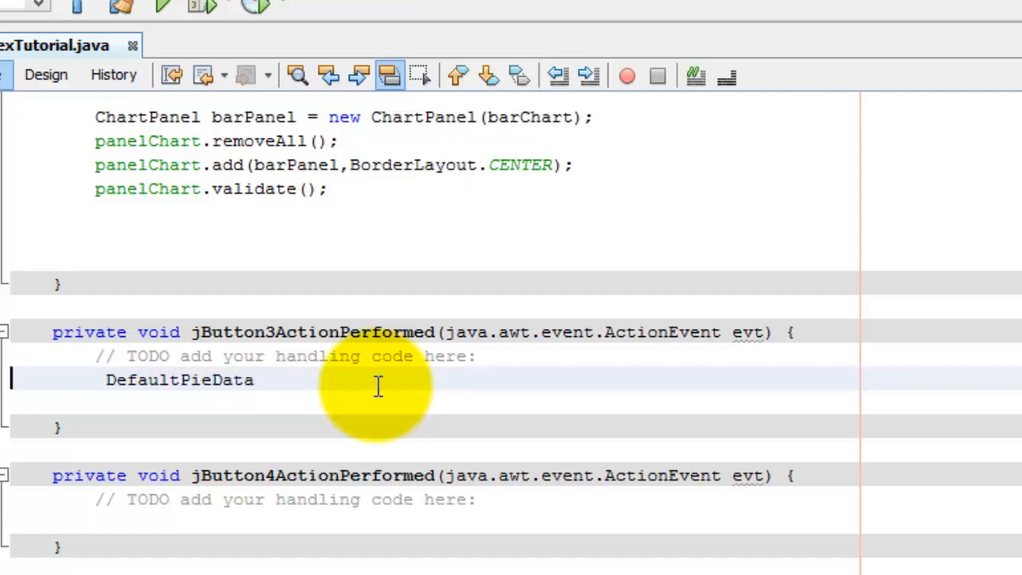
{"action": "type", "text": "set"}
{"action": "type", "text": " pie"}
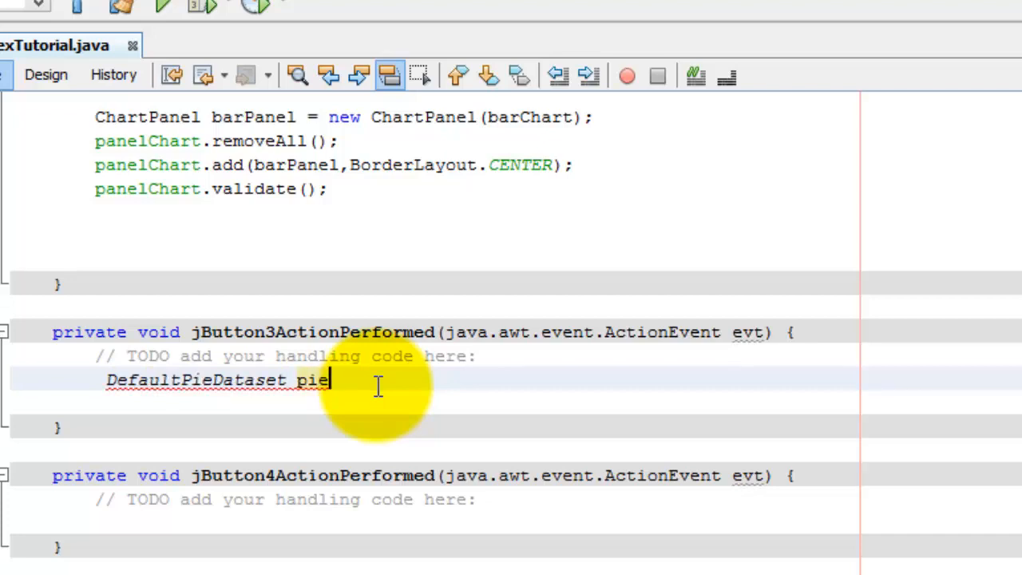
{"action": "type", "text": "D"}
{"action": "type", "text": "ata"}
{"action": "type", "text": "set"}
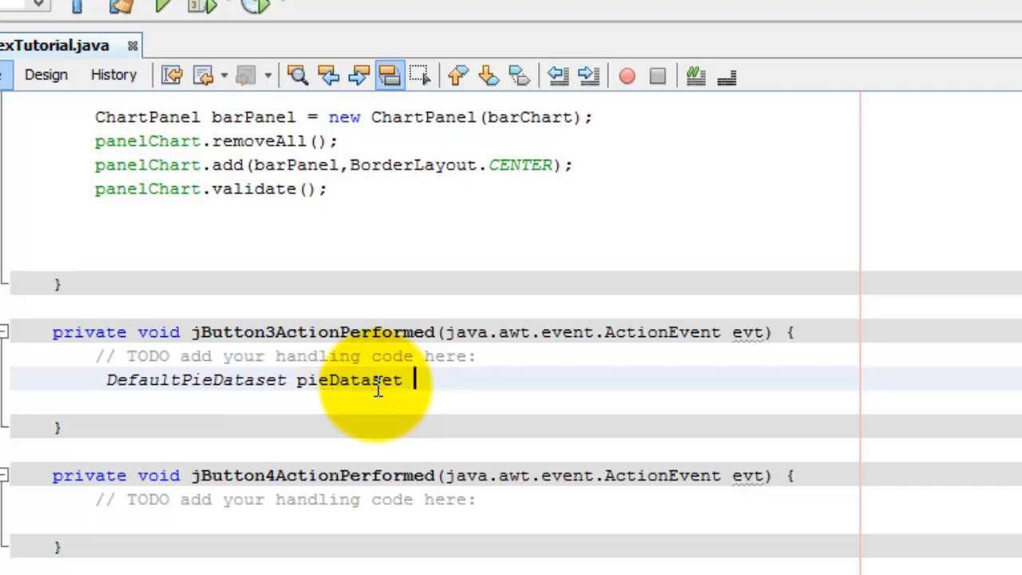
{"action": "type", "text": " = new"}
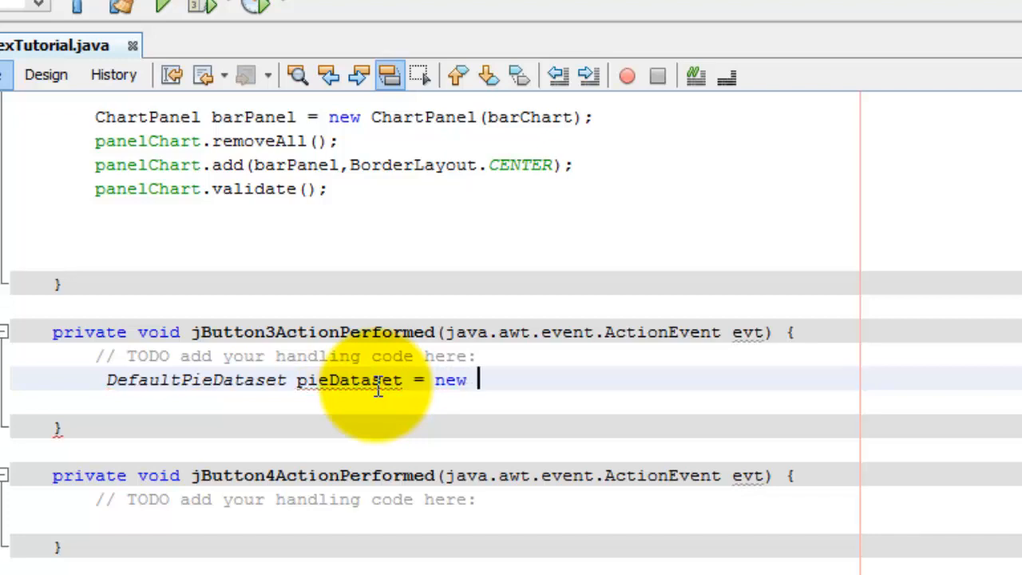
{"action": "type", "text": " Default"}
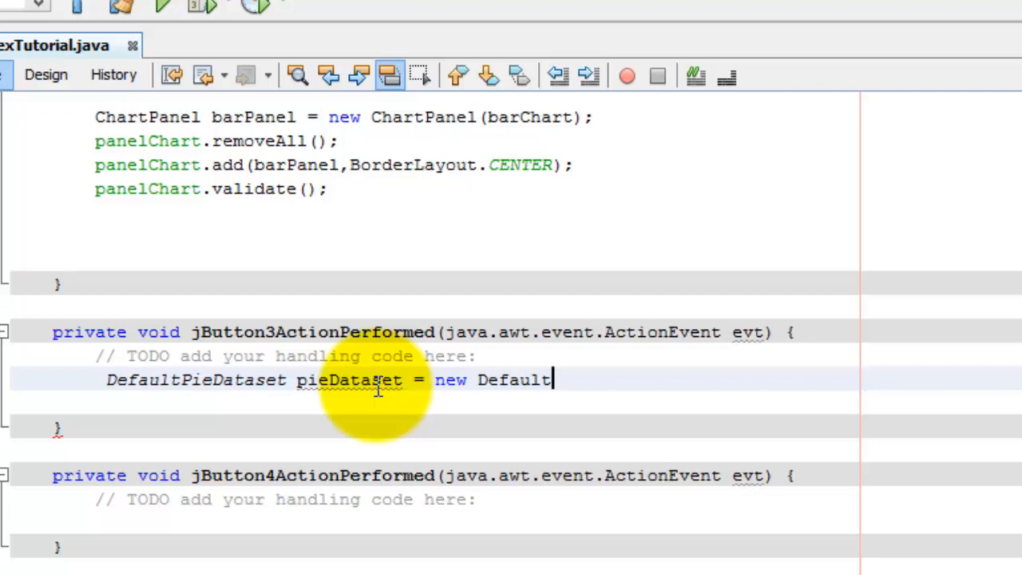
{"action": "type", "text": "Pie"}
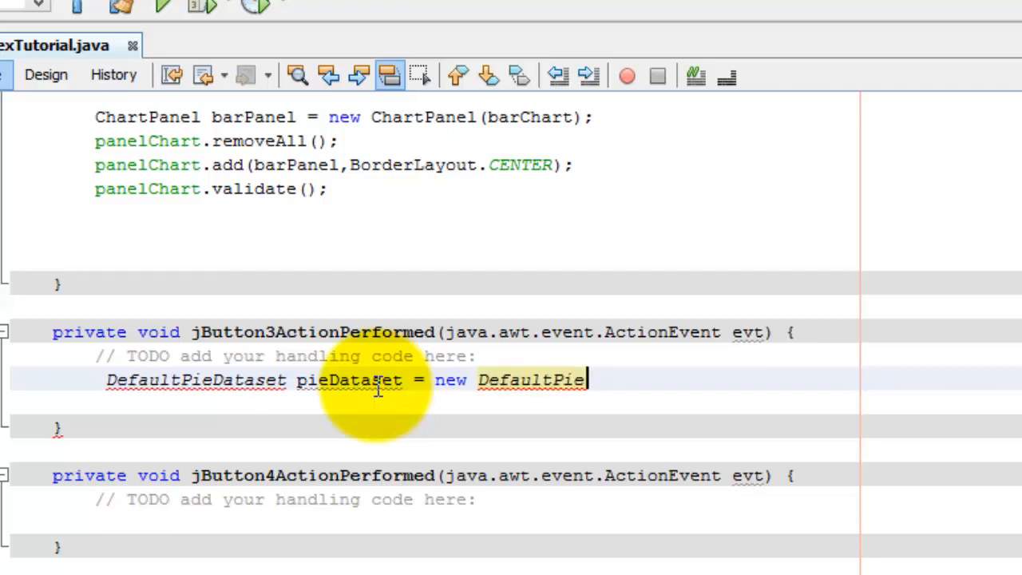
{"action": "type", "text": "Datase"}
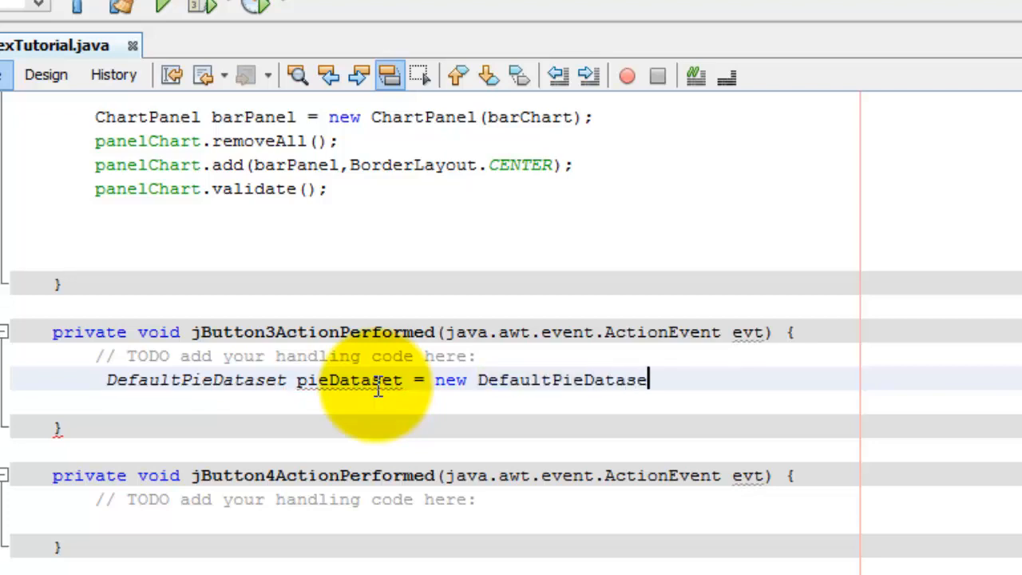
{"action": "type", "text": "t()"}
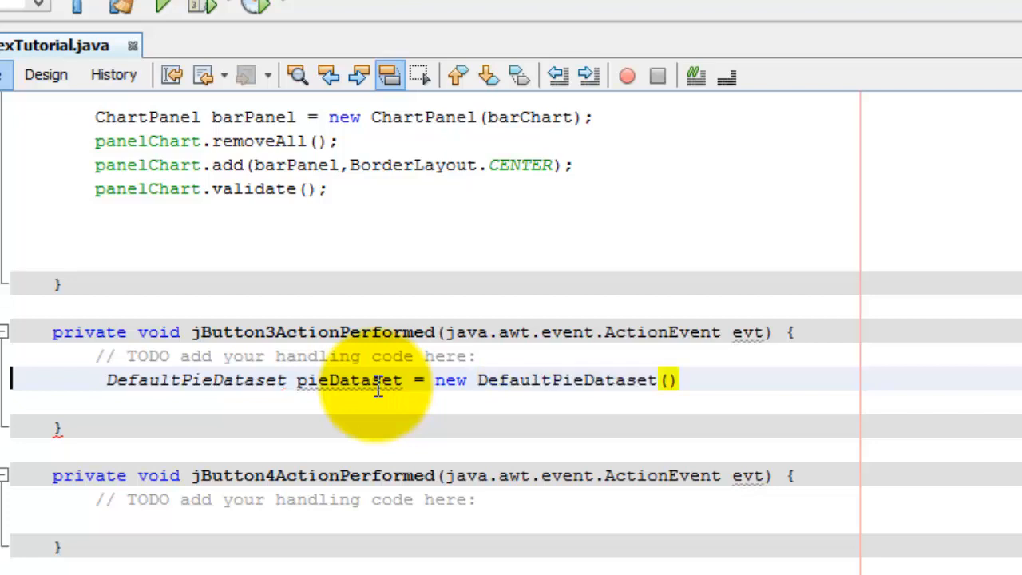
{"action": "type", "text": ";"}
{"action": "key", "text": "Return"}
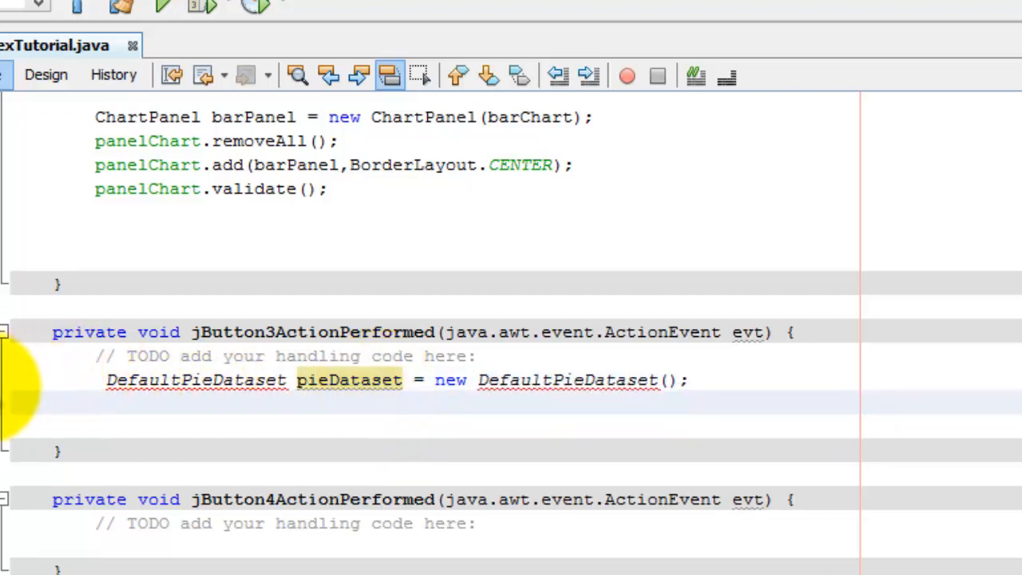
{"action": "mouse_move", "coordinate": [83, 364]}
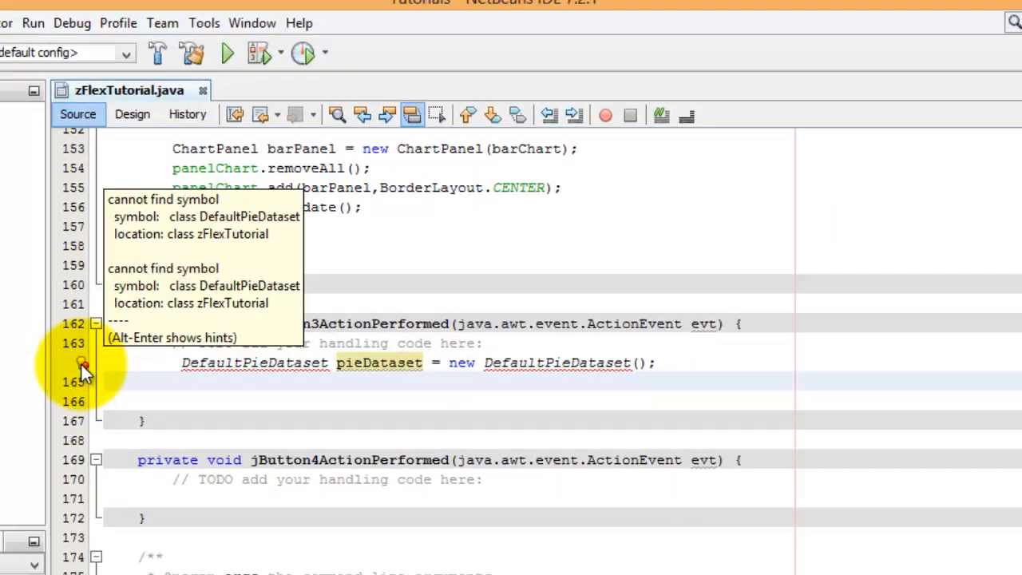
{"action": "left_click", "coordinate": [7, 384]}
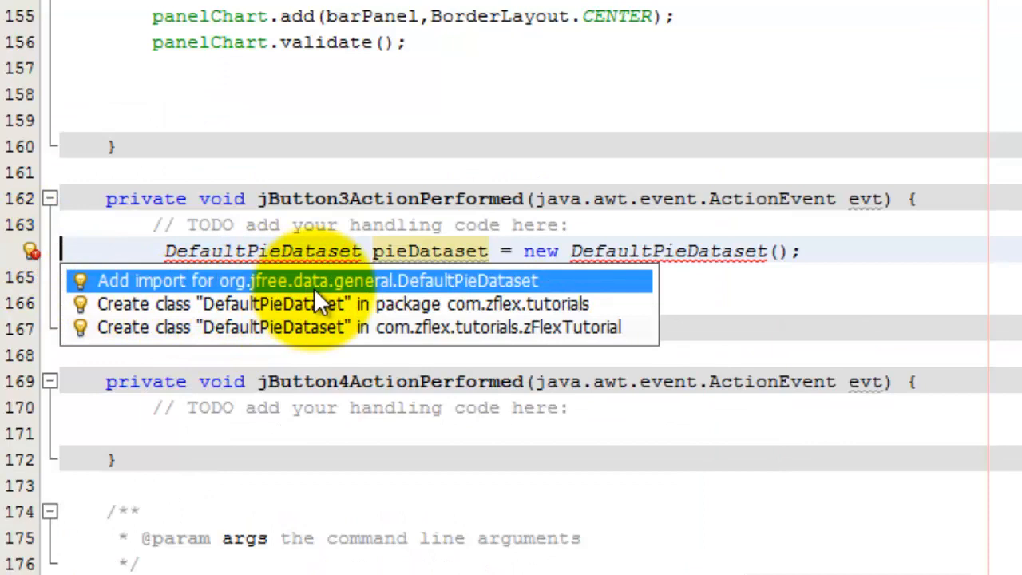
{"action": "left_click", "coordinate": [475, 280]}
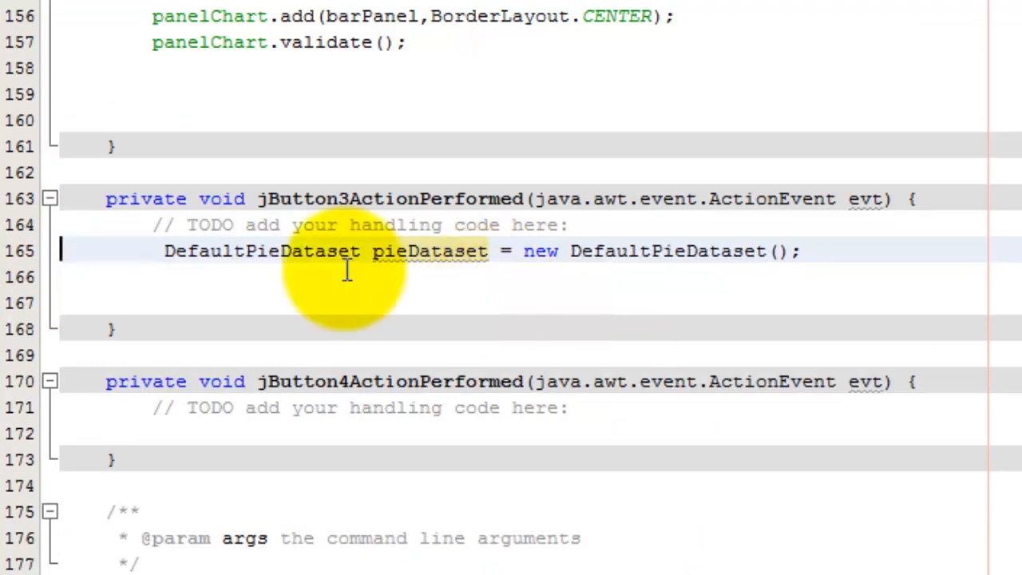
{"action": "left_click", "coordinate": [819, 254]}
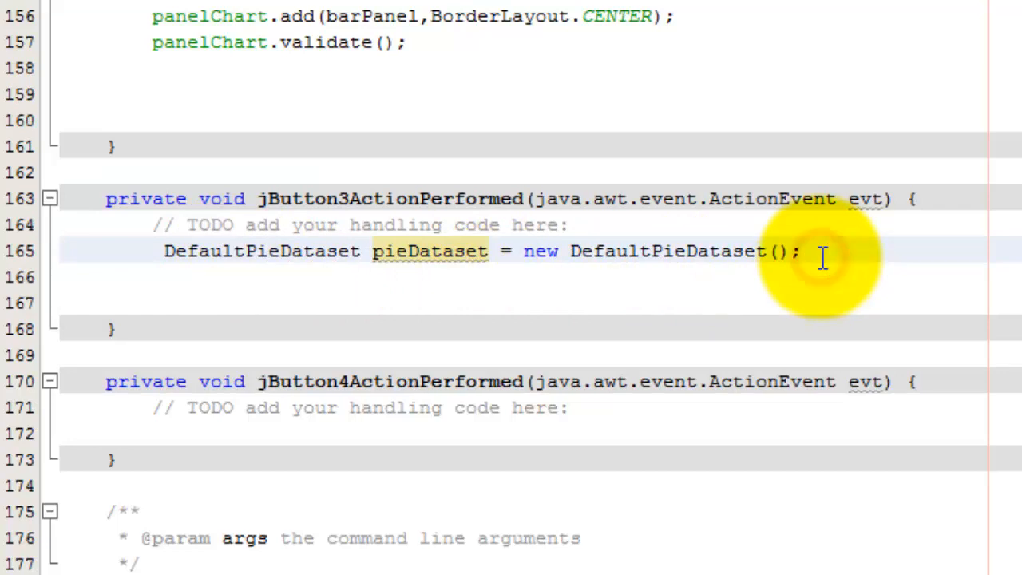
Add pieDataset.setValue("Bible Study", new Integer(10)); with Integer correctly capitalised.
{"action": "key", "text": "Return"}
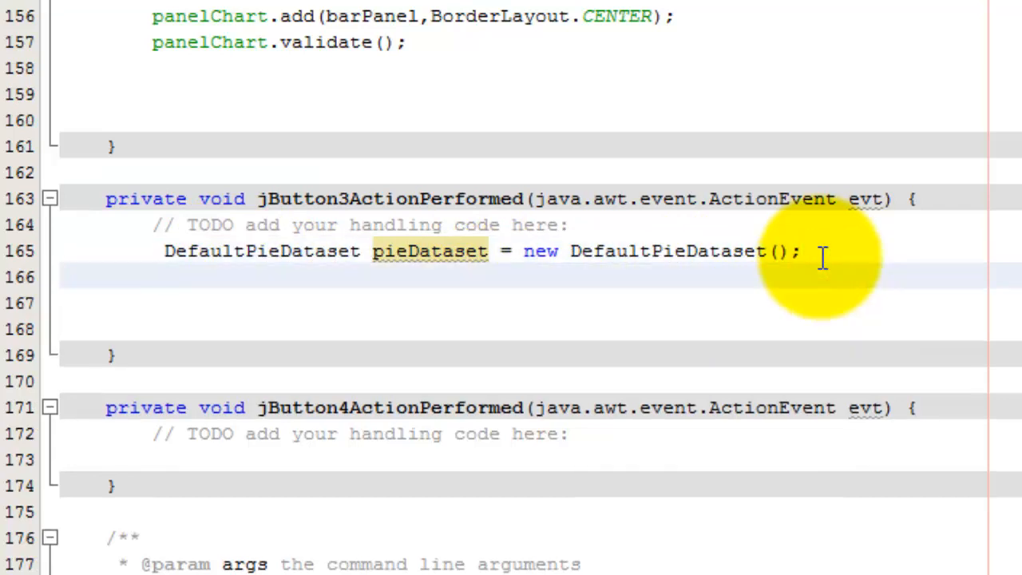
{"action": "type", "text": "pie"}
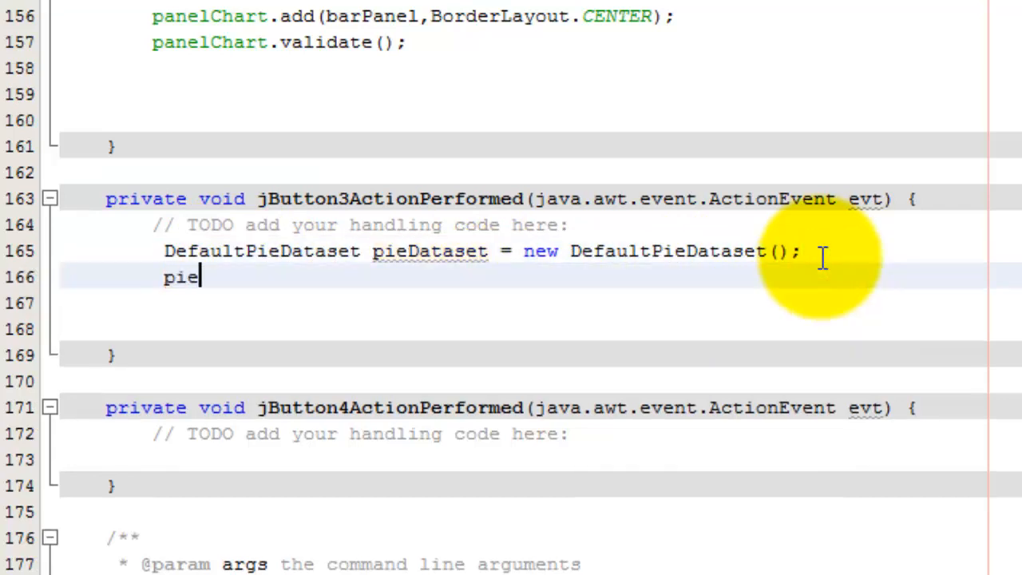
{"action": "type", "text": "Data"}
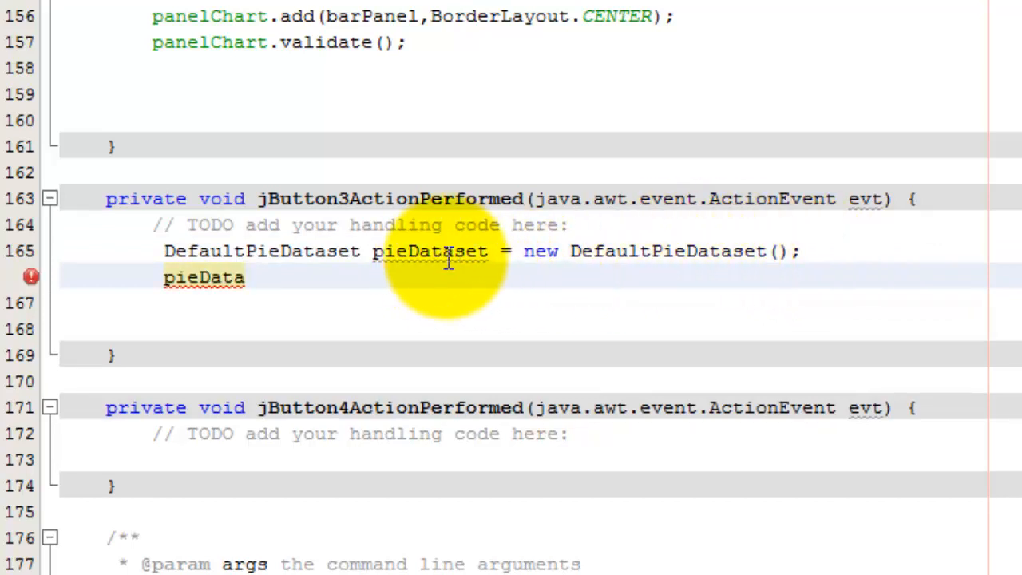
{"action": "type", "text": "set"}
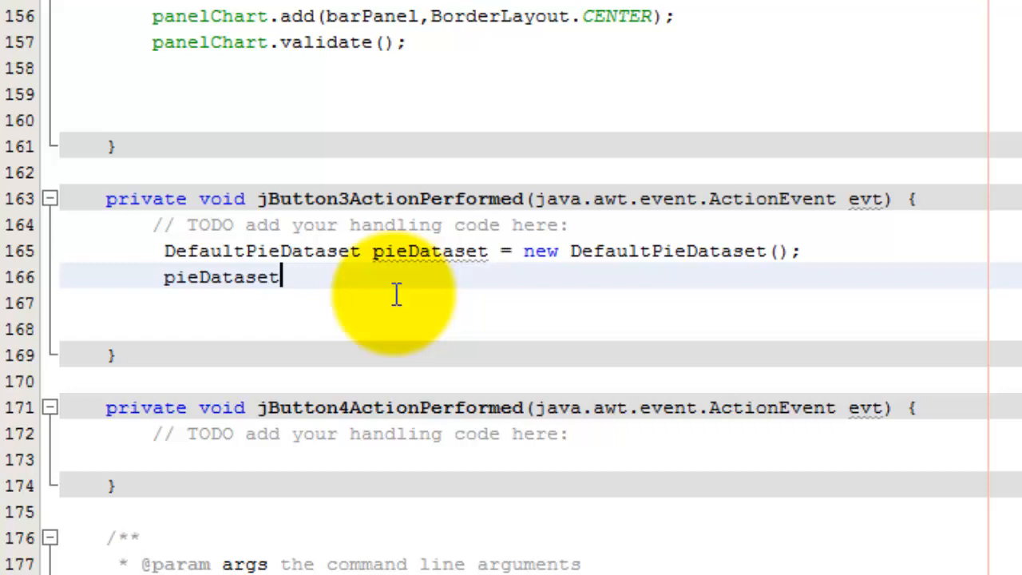
{"action": "type", "text": ".set"}
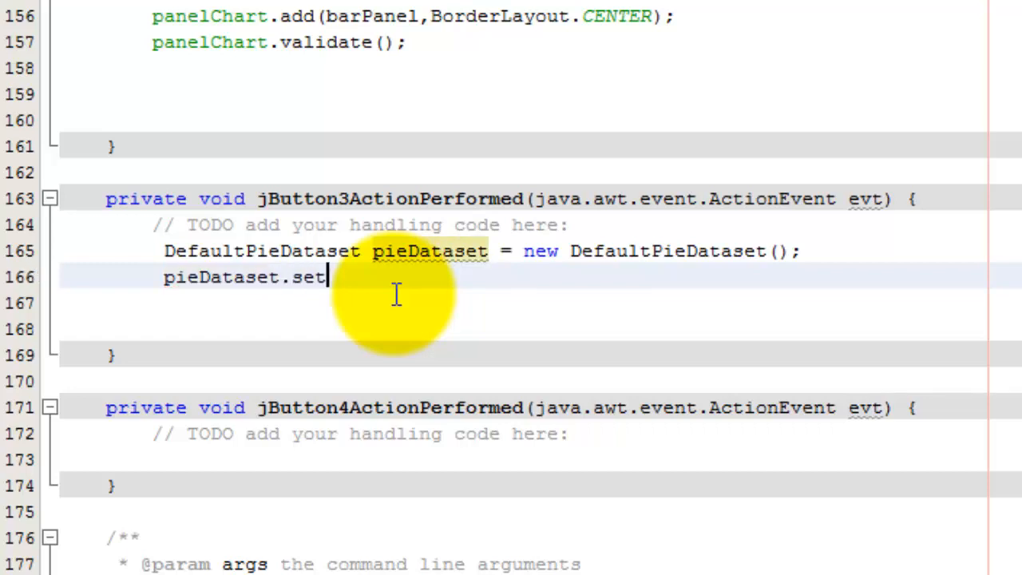
{"action": "type", "text": "Value"}
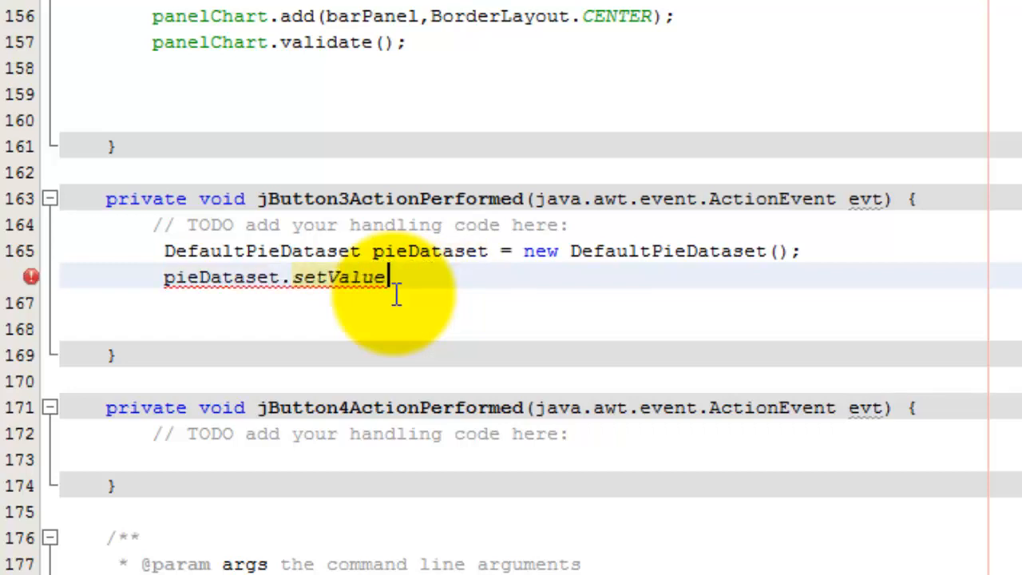
{"action": "type", "text": "("}
{"action": "type", "text": "\""}
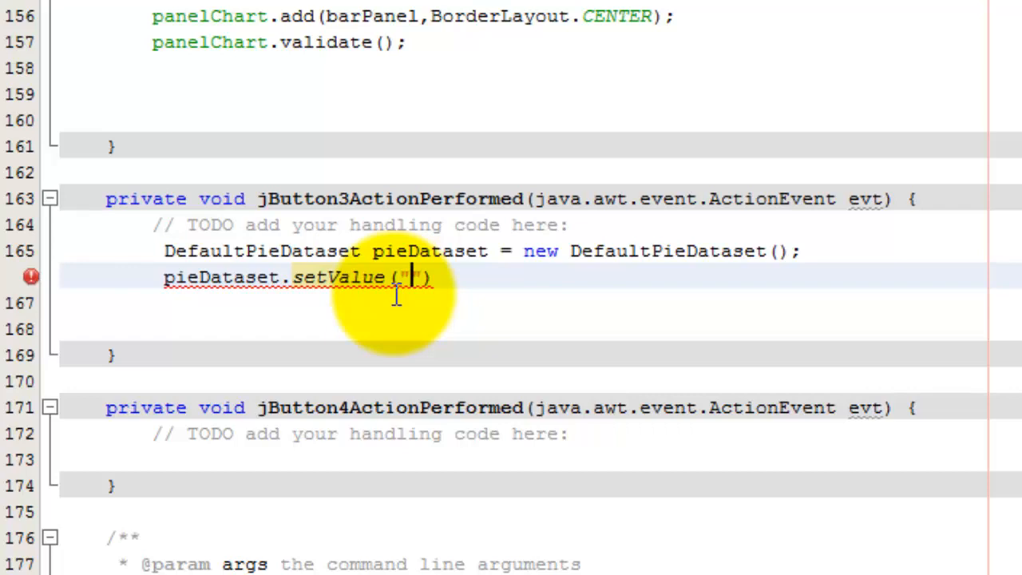
{"action": "type", "text": "Bible"}
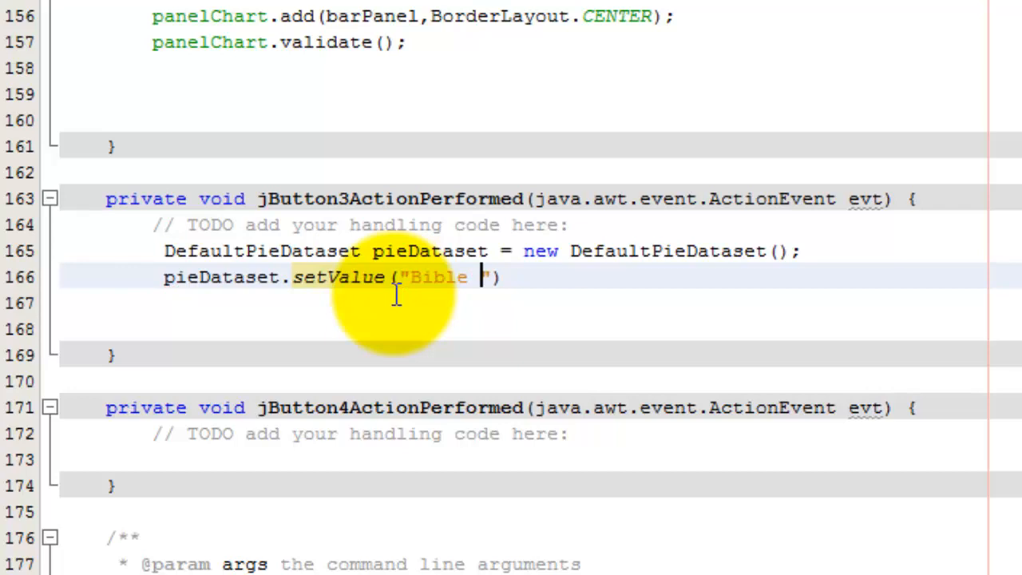
{"action": "type", "text": " Study"}
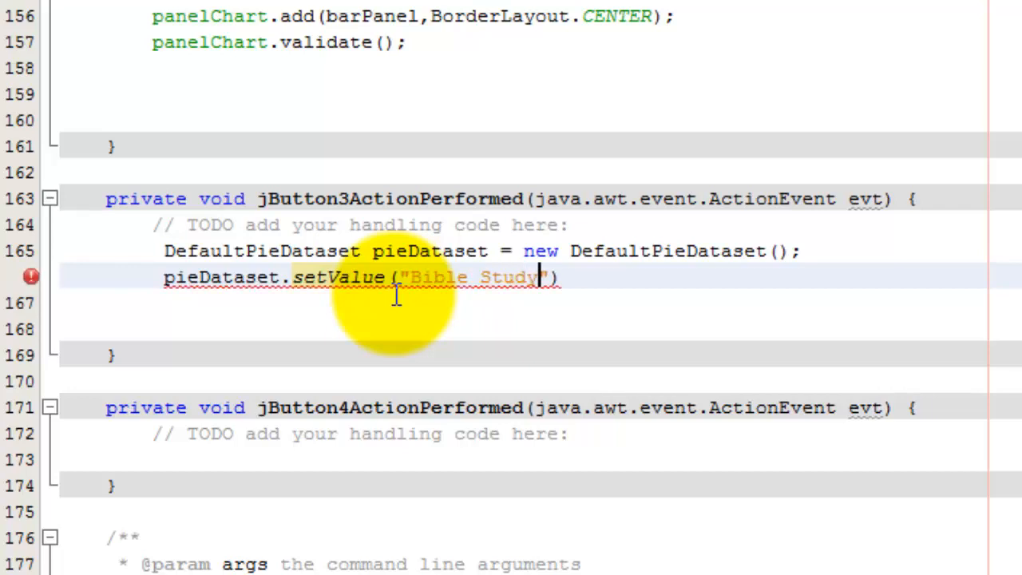
{"action": "key", "text": "Right"}
{"action": "type", "text": ","}
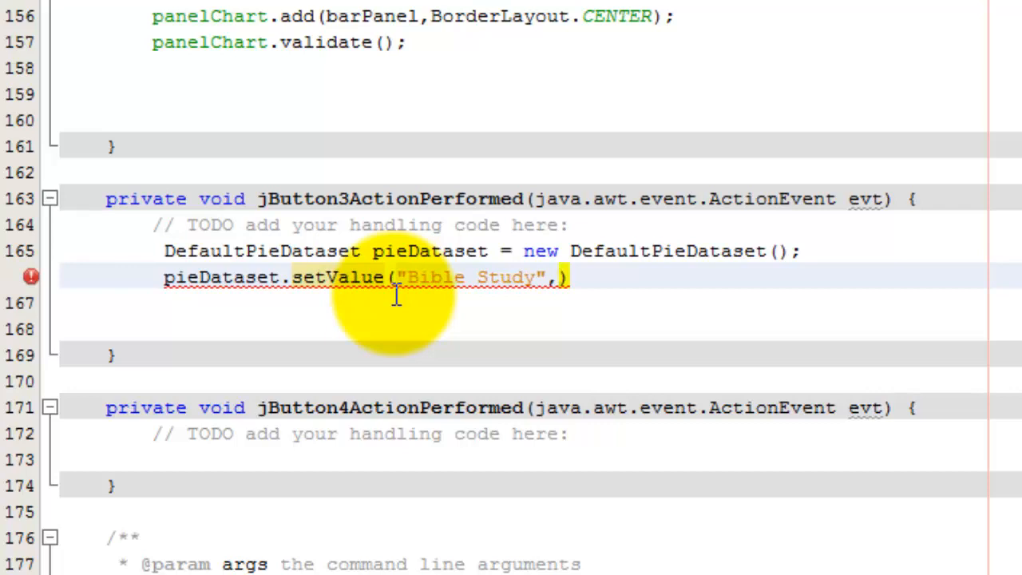
{"action": "type", "text": "new i"}
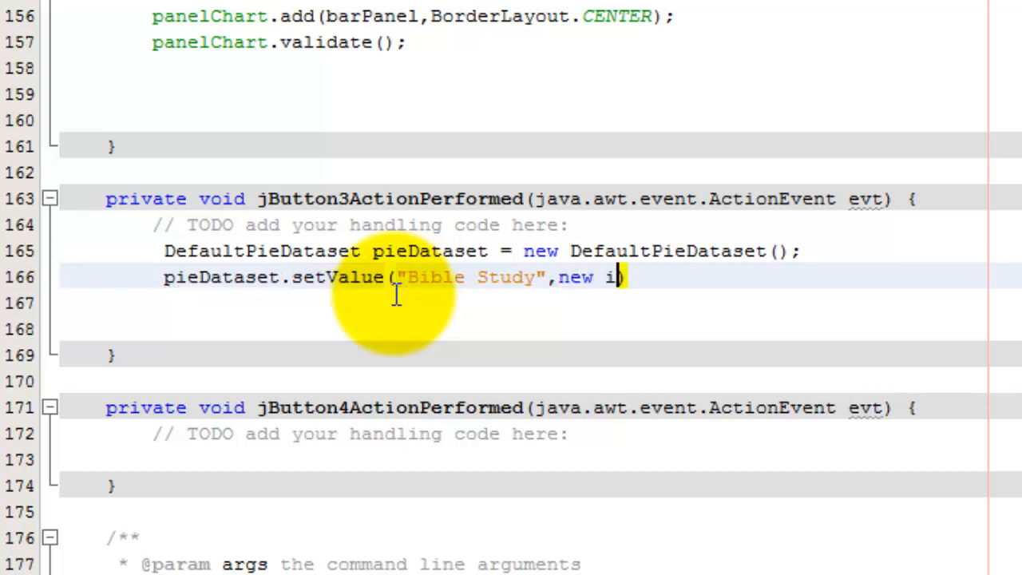
{"action": "type", "text": "nter"}
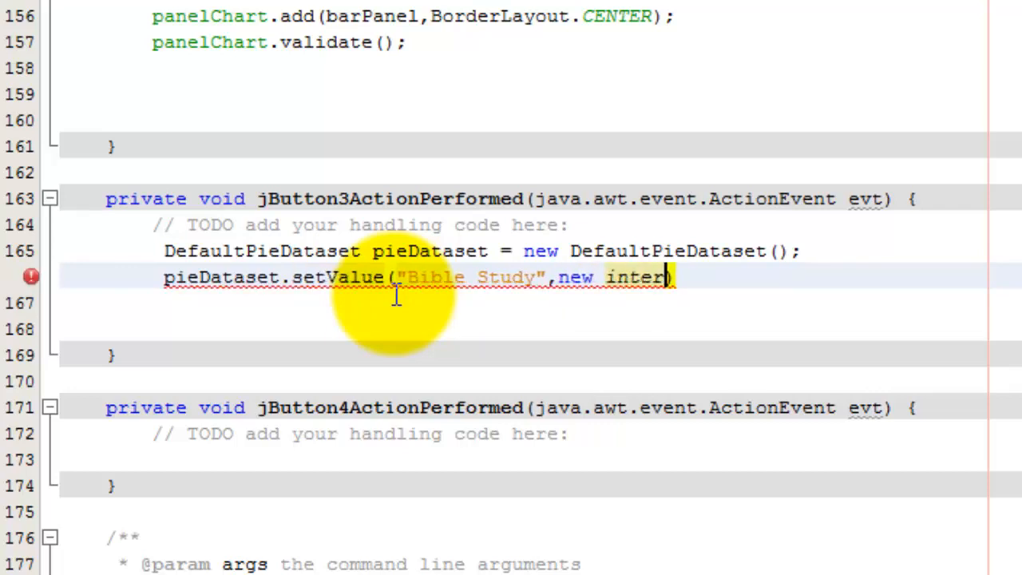
{"action": "key", "text": "BackSpace"}
{"action": "type", "text": "ger"}
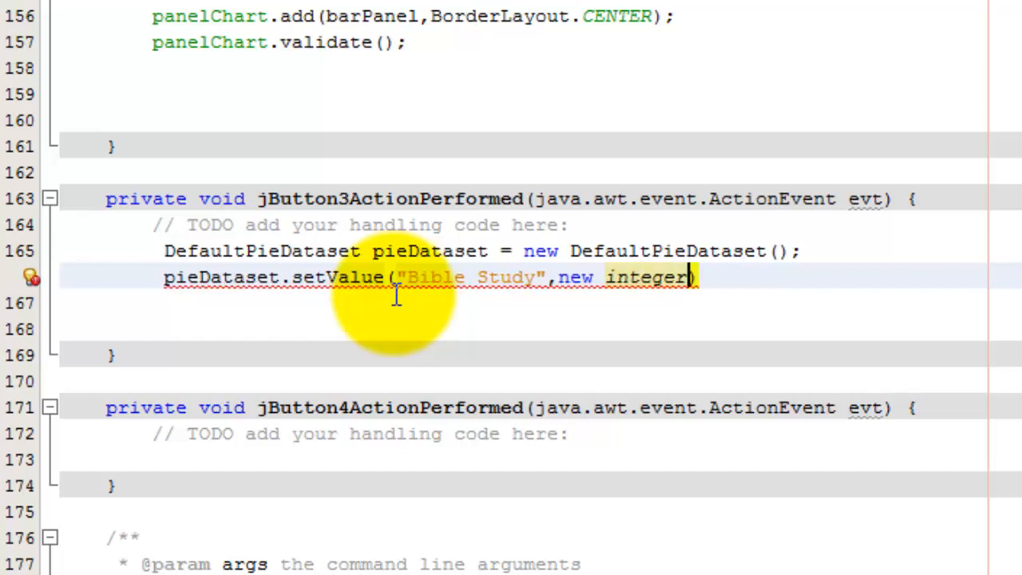
{"action": "type", "text": "("}
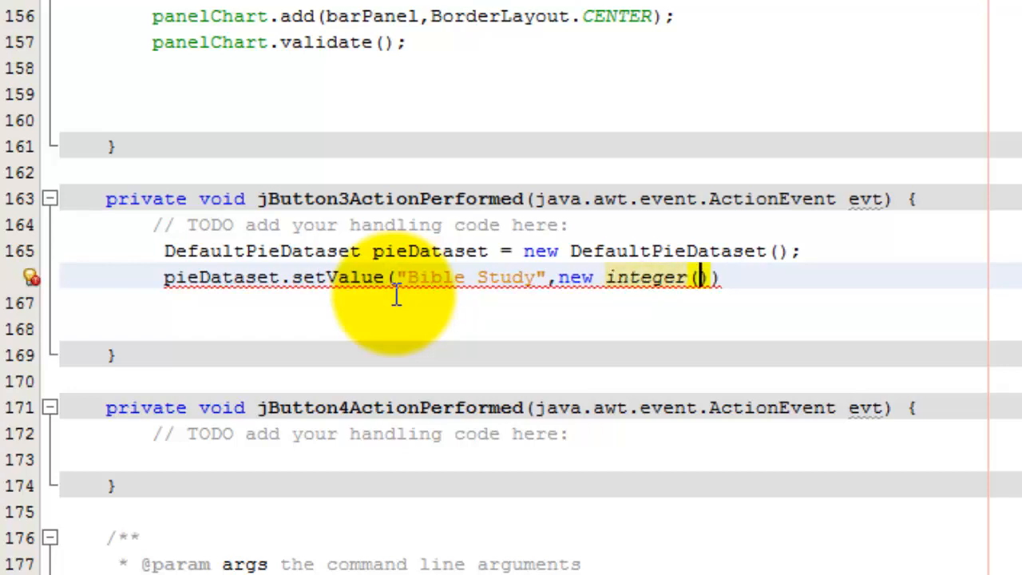
{"action": "type", "text": "10"}
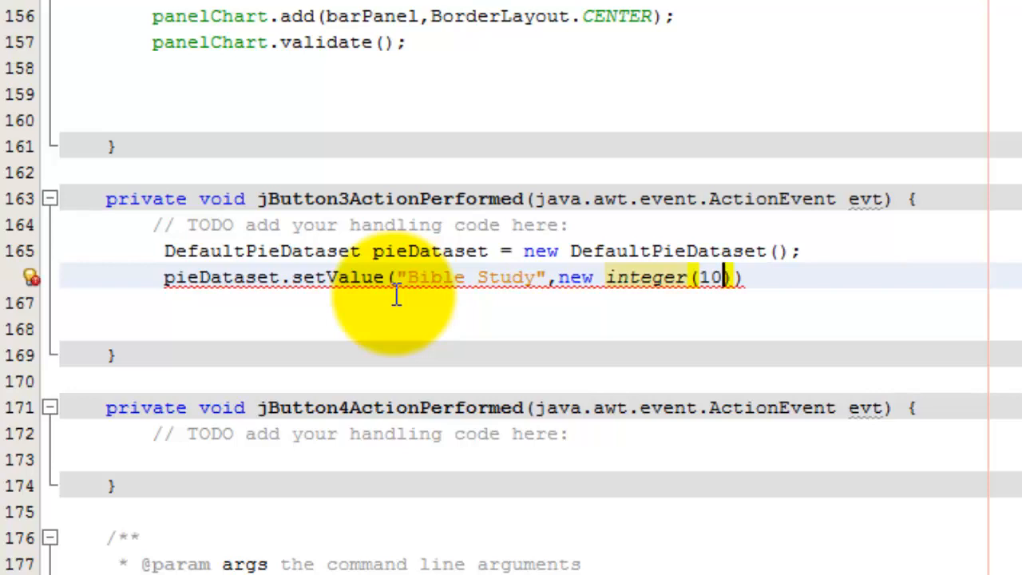
{"action": "type", "text": "));"}
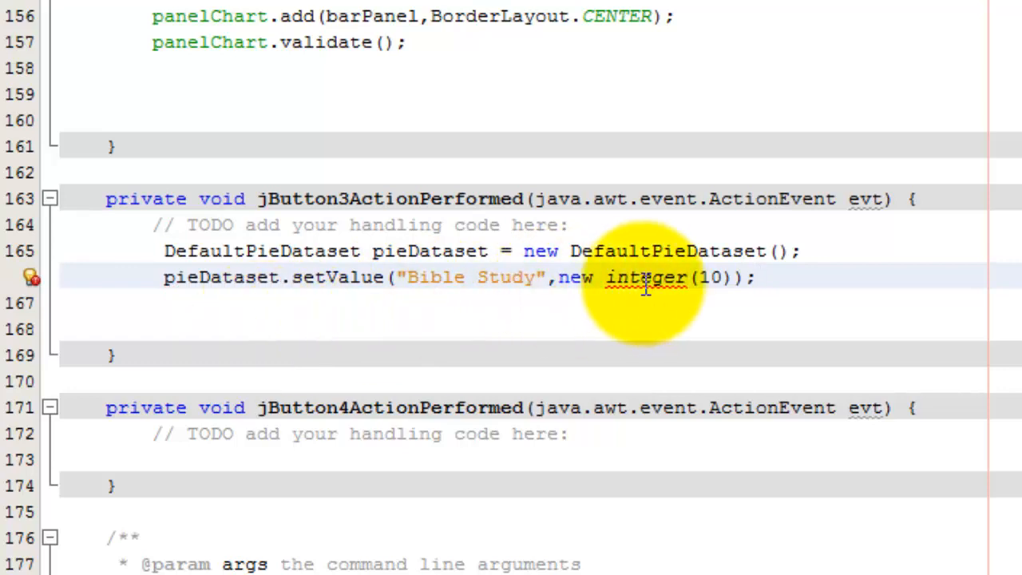
{"action": "left_click", "coordinate": [624, 277]}
{"action": "key", "text": "BackSpace"}
{"action": "type", "text": "I"}
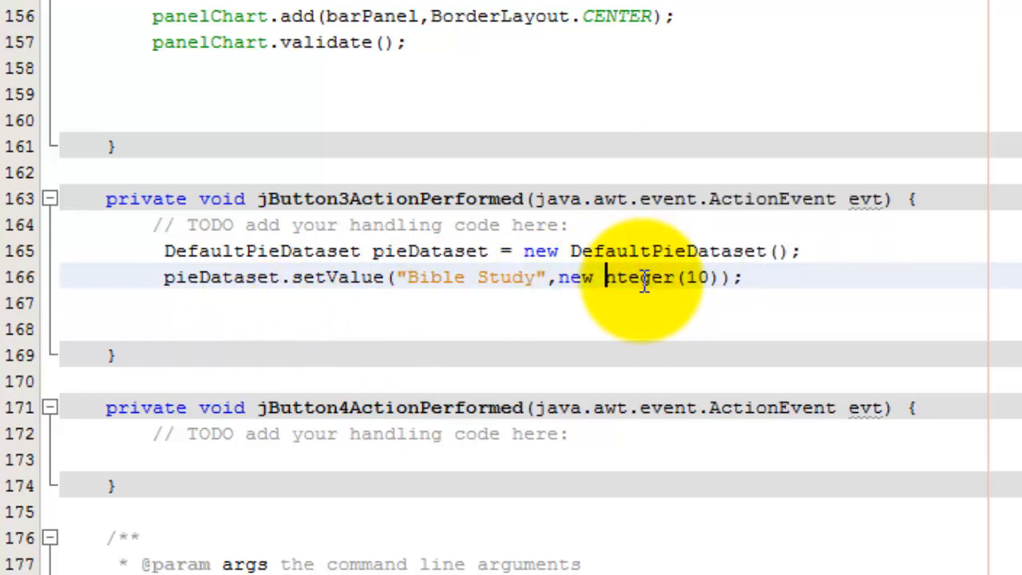
{"action": "left_click", "coordinate": [766, 277]}
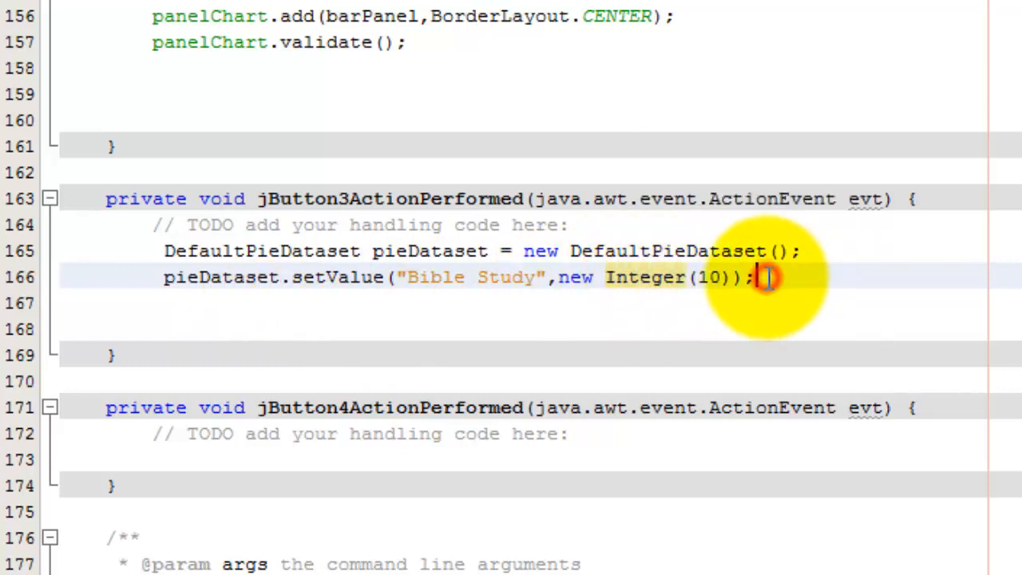
Add pieDataset.setValue("Sunday School", new Integer(40)); below the Bible Study entry.
{"action": "key", "text": "Return"}
{"action": "type", "text": "pe"}
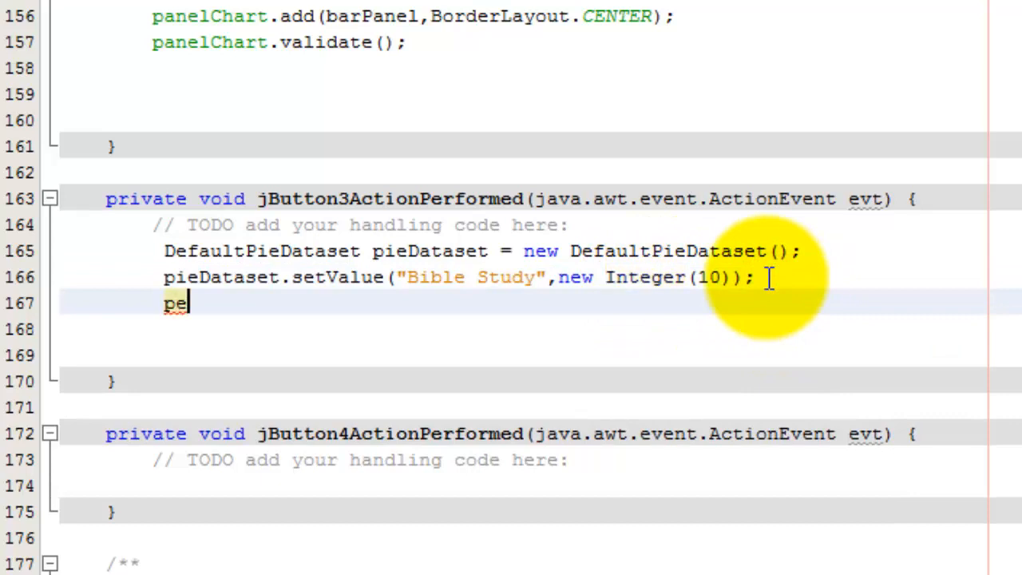
{"action": "key", "text": "BackSpace"}
{"action": "type", "text": "ieD"}
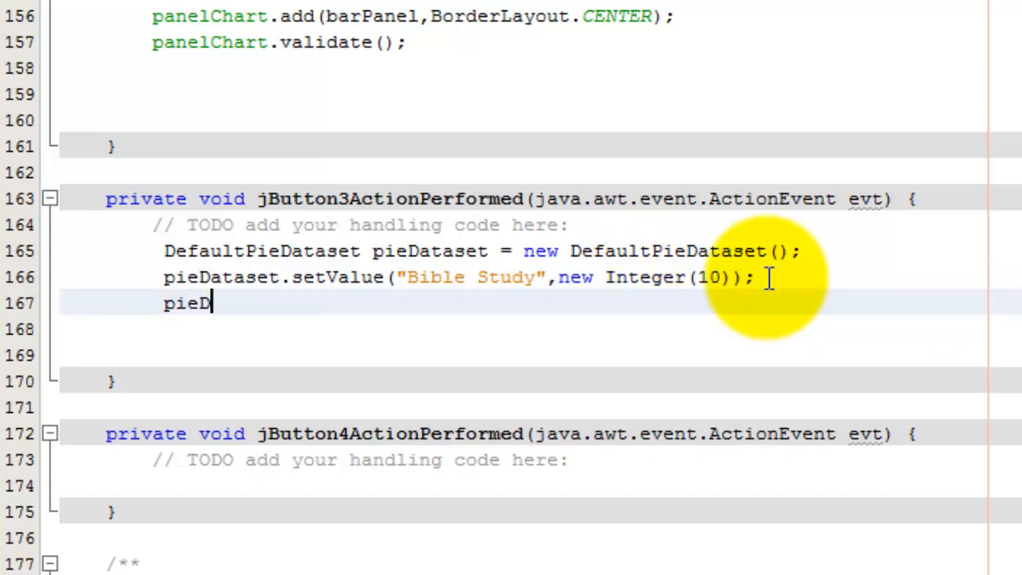
{"action": "type", "text": "atas"}
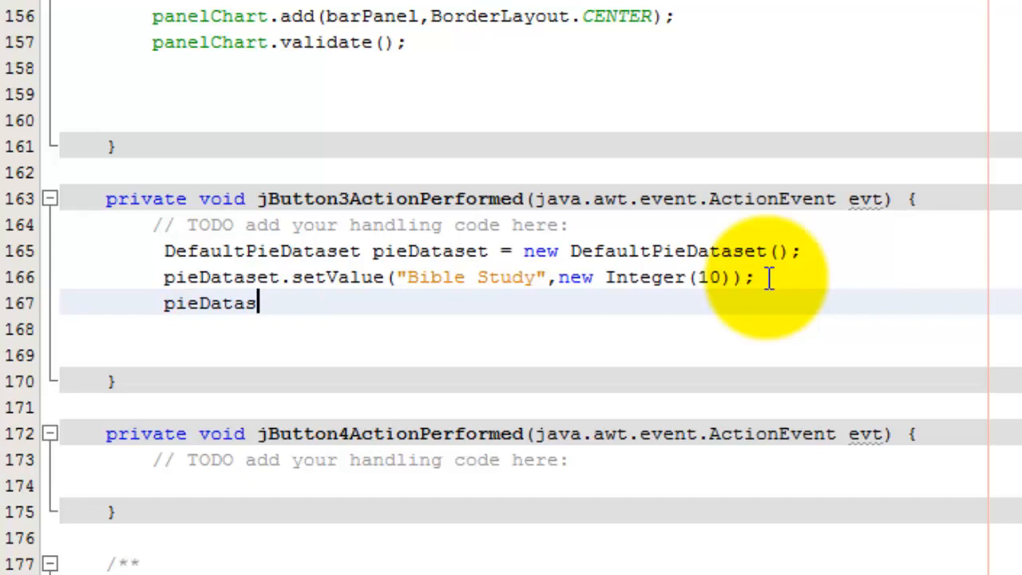
{"action": "type", "text": "et"}
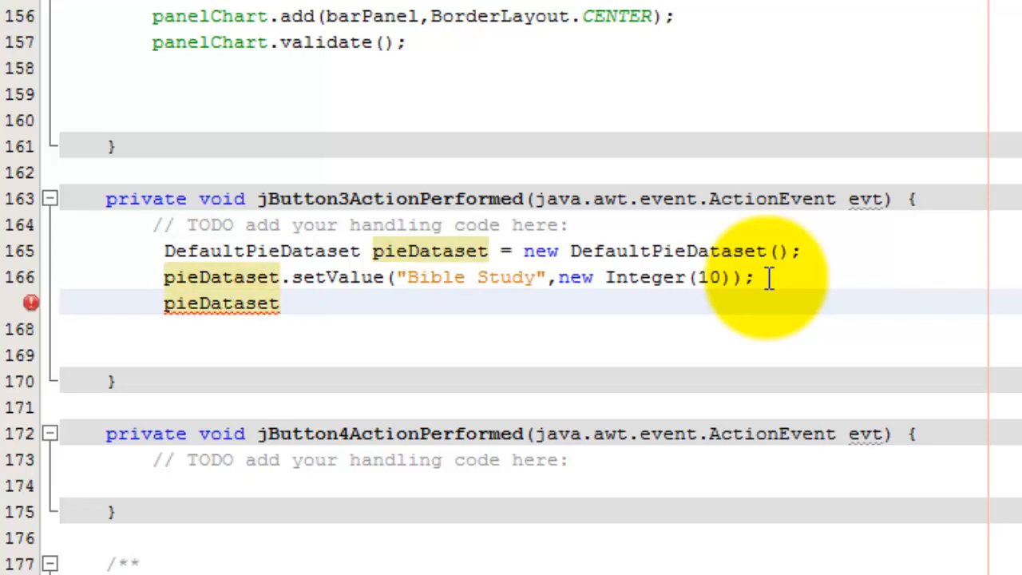
{"action": "type", "text": ".se"}
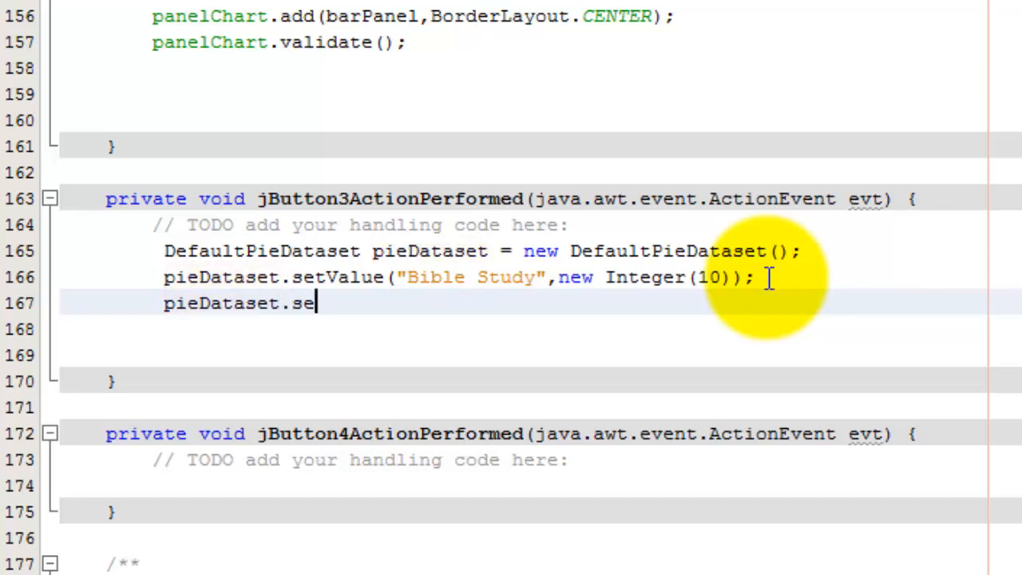
{"action": "type", "text": "tValu"}
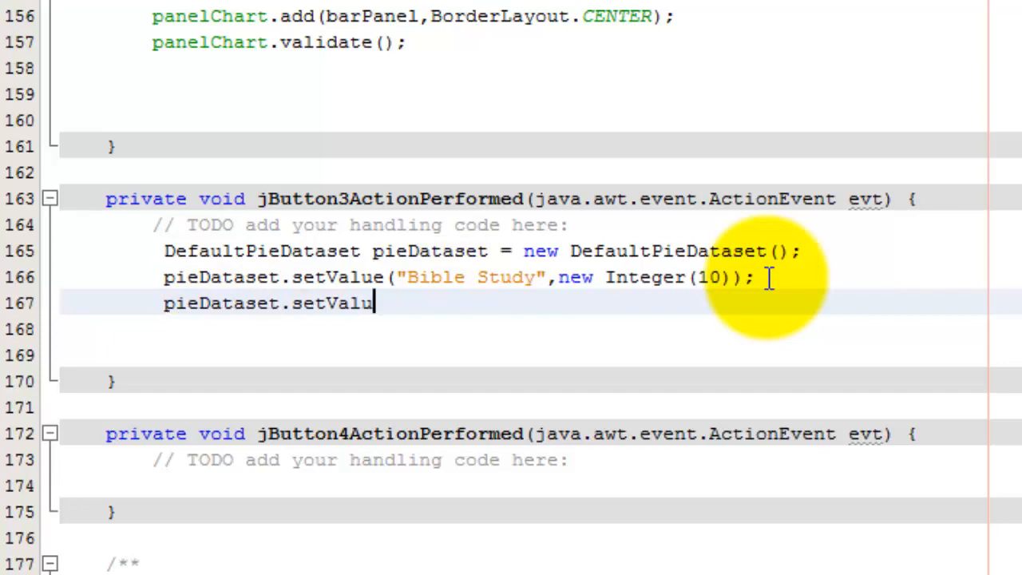
{"action": "type", "text": "e("}
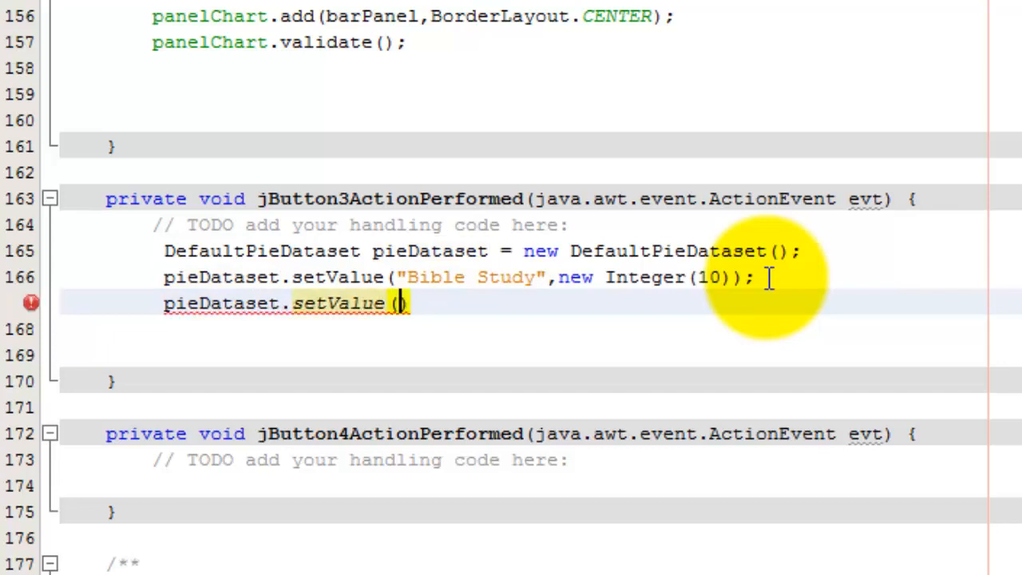
{"action": "type", "text": "\""}
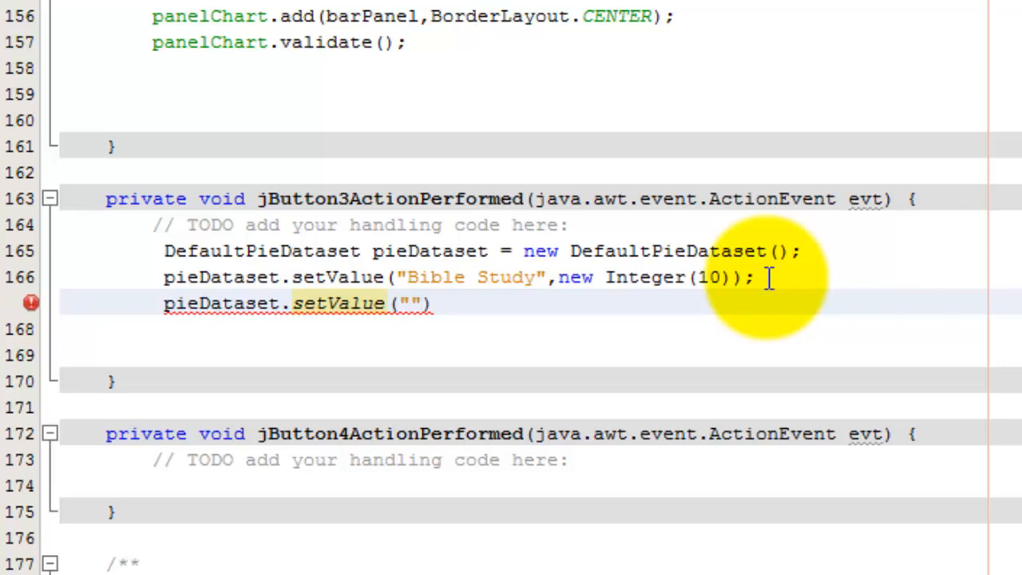
{"action": "type", "text": "S"}
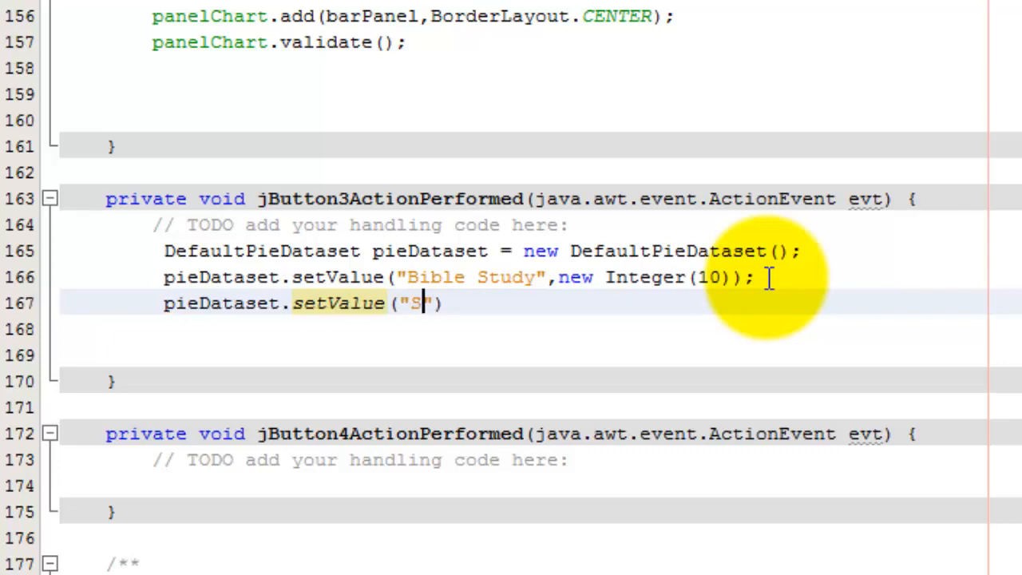
{"action": "type", "text": "und"}
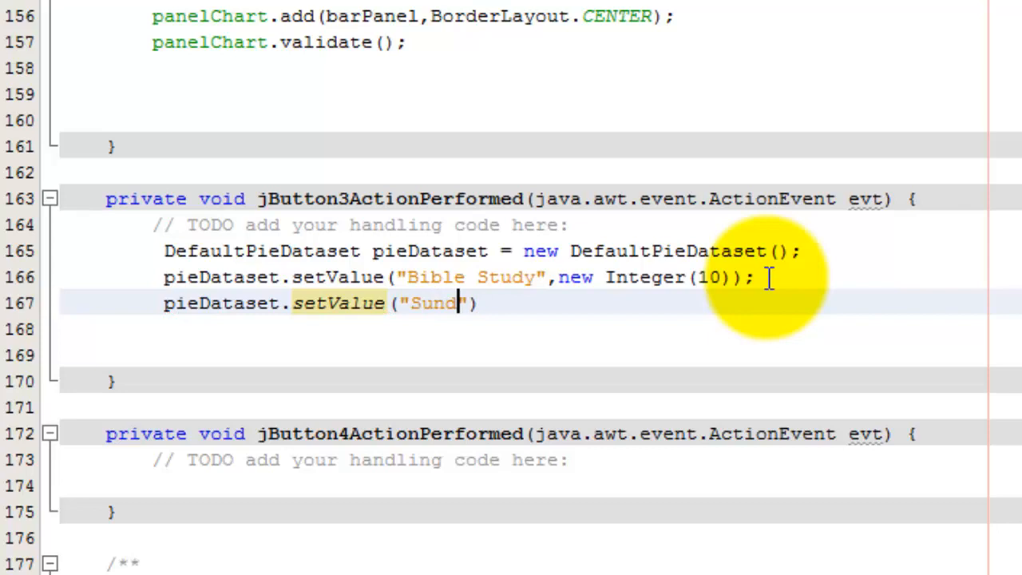
{"action": "type", "text": "ay S"}
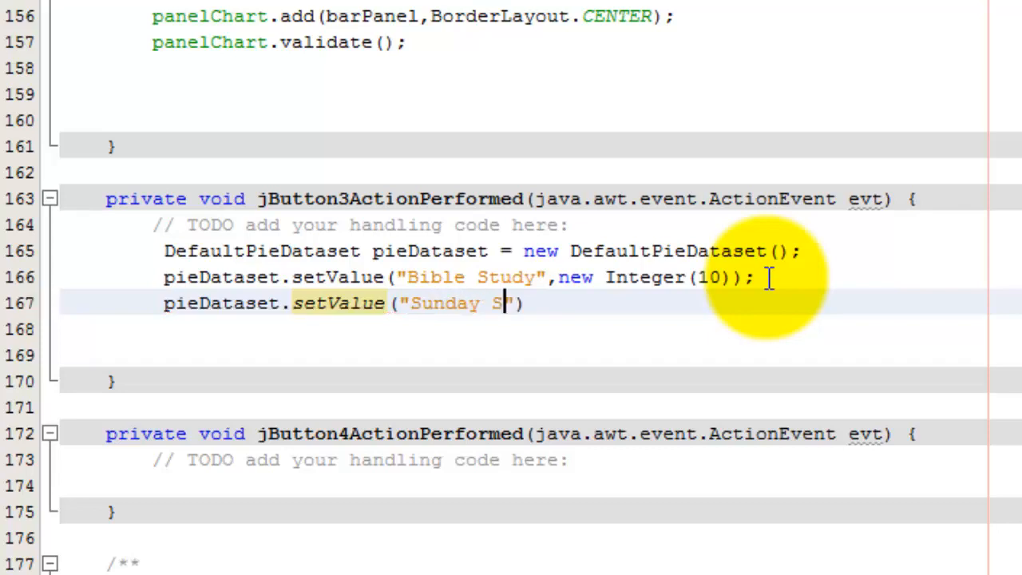
{"action": "type", "text": "chool"}
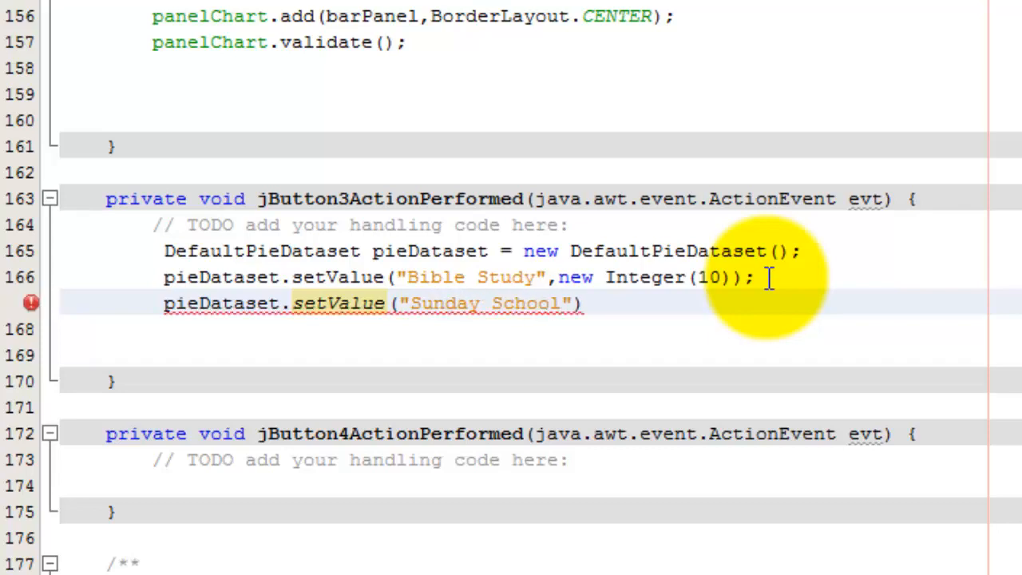
{"action": "key", "text": "Right"}
{"action": "type", "text": ","}
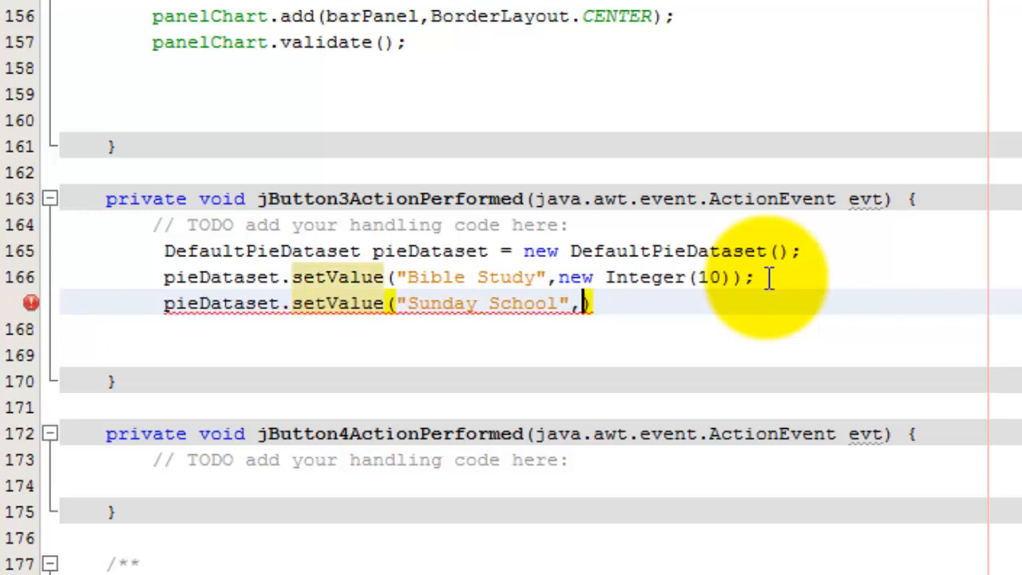
{"action": "type", "text": "new "}
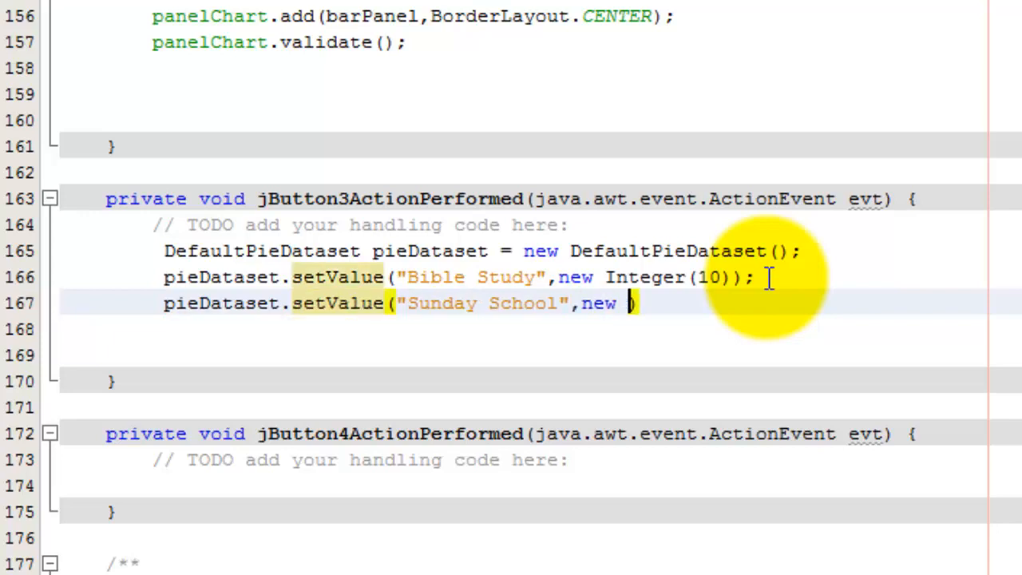
{"action": "type", "text": "Int"}
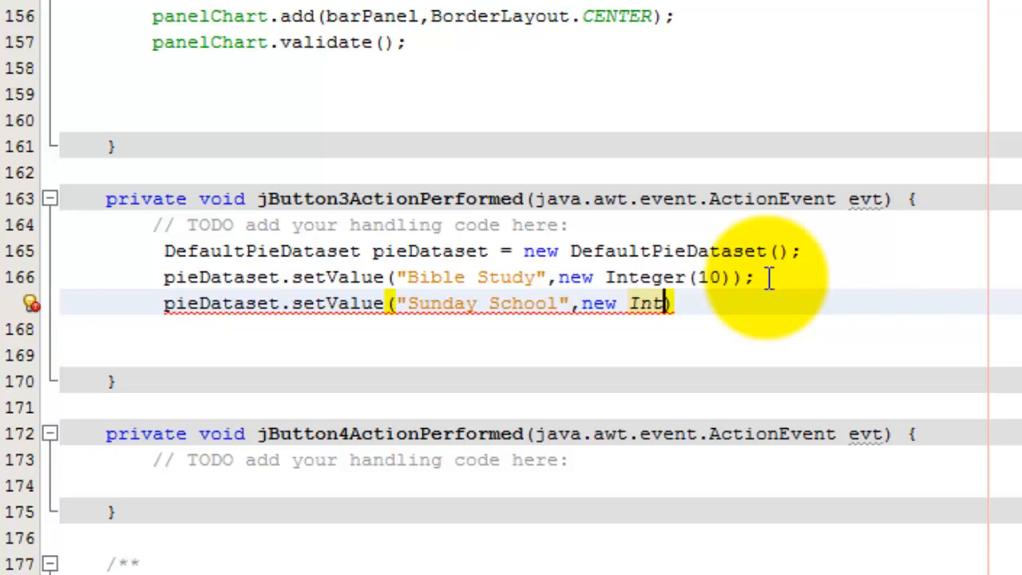
{"action": "type", "text": "eger("}
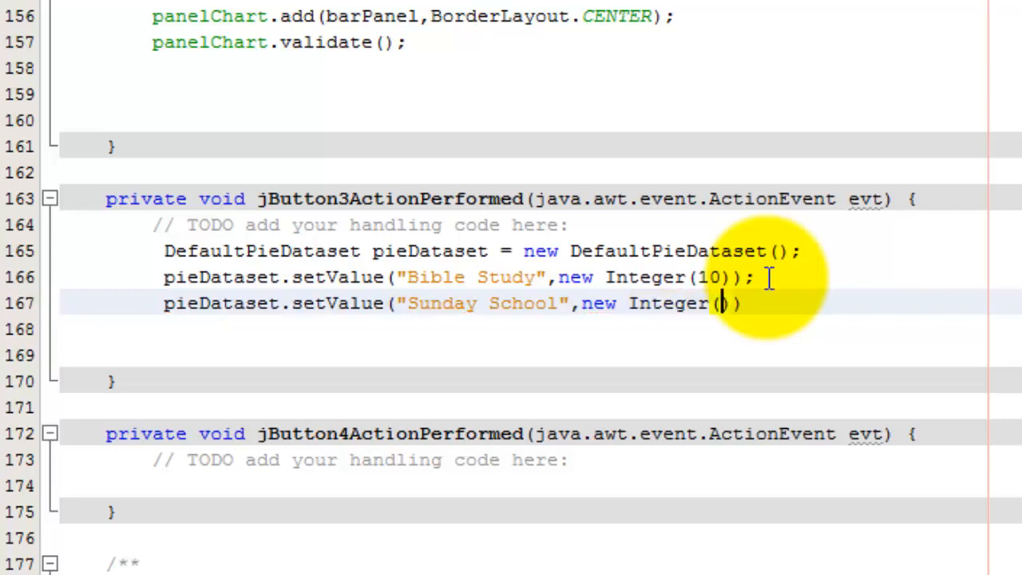
{"action": "type", "text": "40))"}
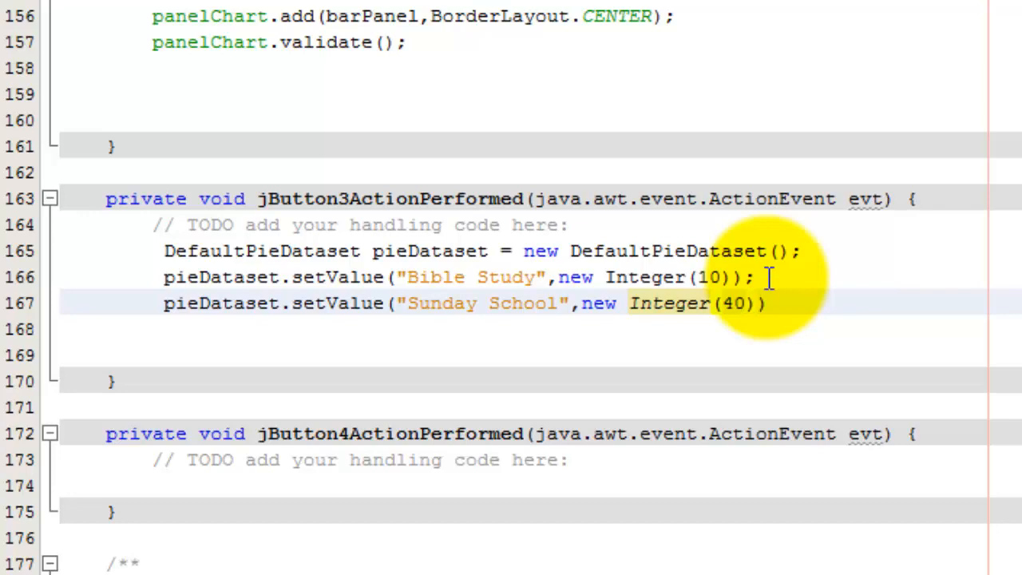
{"action": "type", "text": ";"}
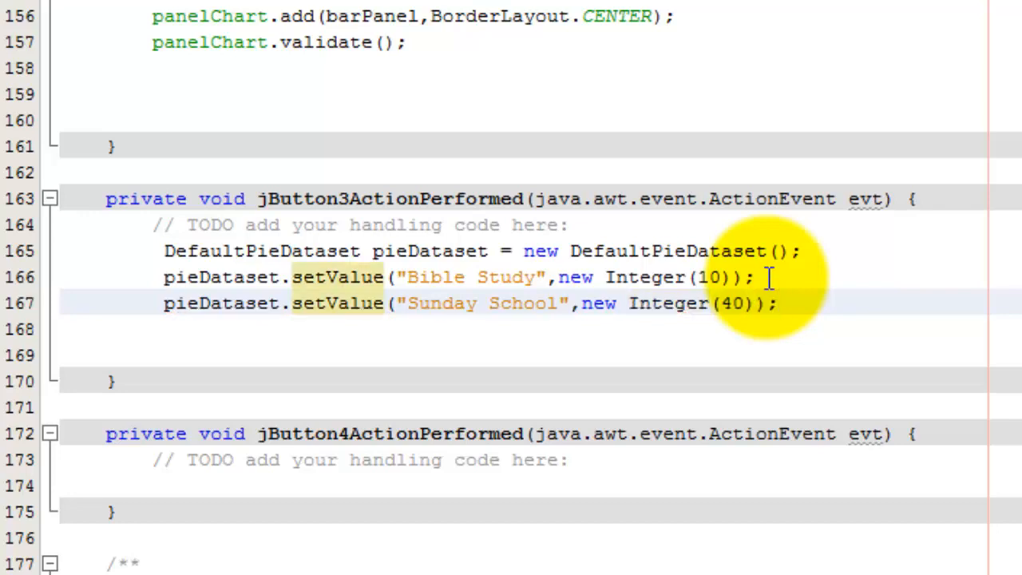
{"action": "key", "text": "Return"}
{"action": "type", "text": "p"}
{"action": "key", "text": "BackSpace"}
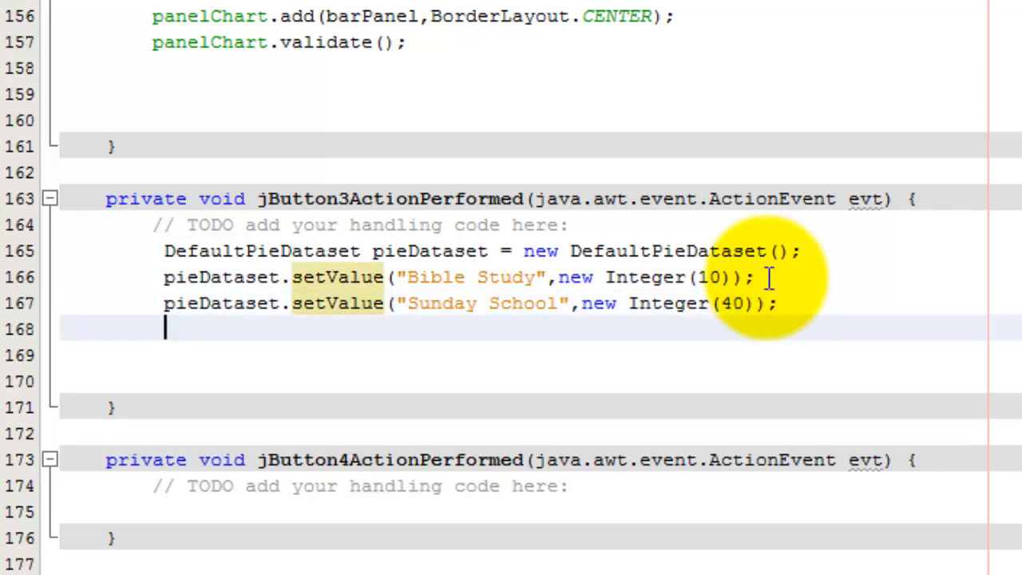
{"action": "type", "text": "pe"}
Add pieDataset.setValue("Special Offering", new Integer(70)); using the completion template.
{"action": "key", "text": "BackSpace"}
{"action": "type", "text": "ie"}
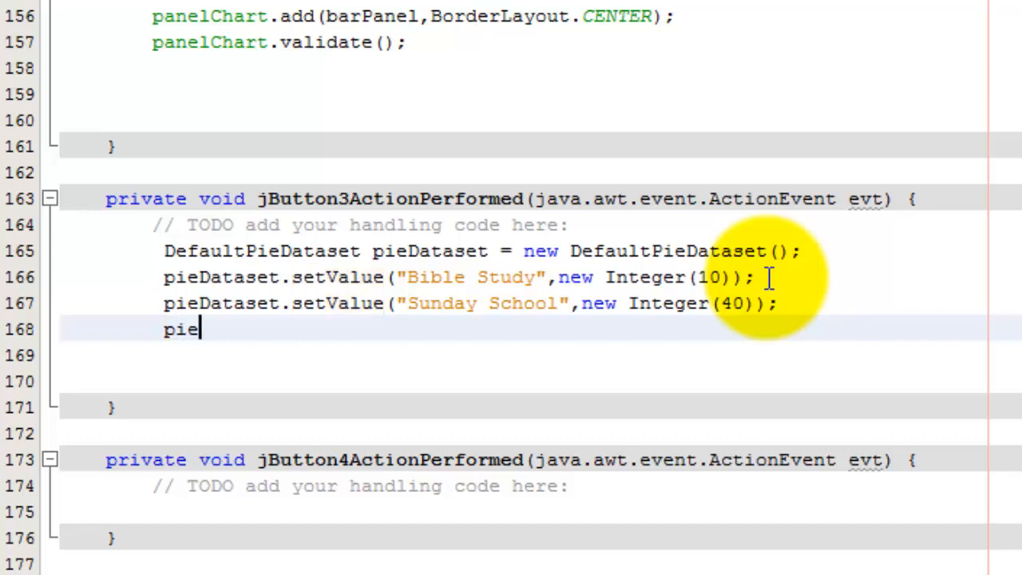
{"action": "type", "text": "Dataset."}
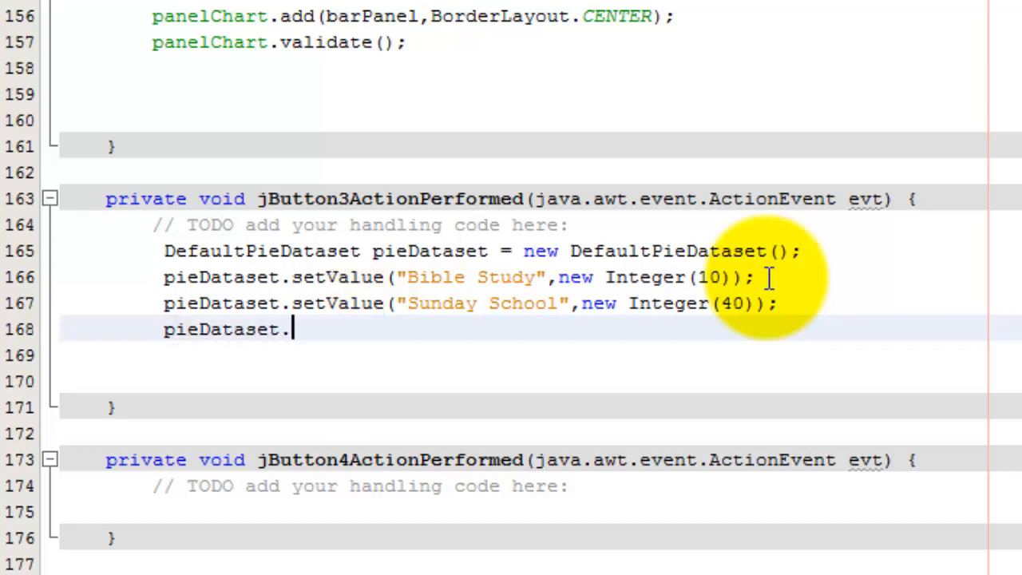
{"action": "type", "text": "set"}
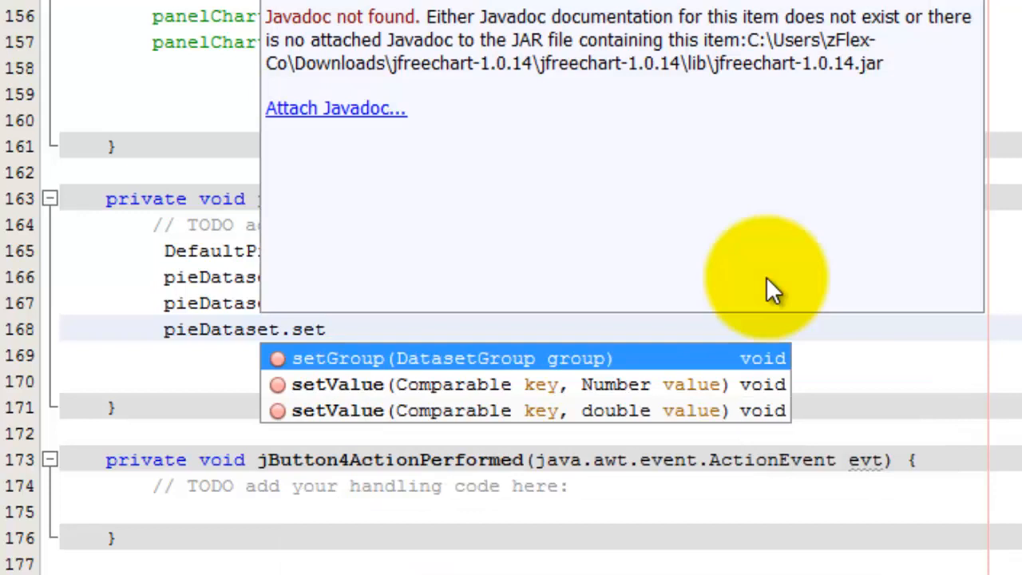
{"action": "type", "text": "Value"}
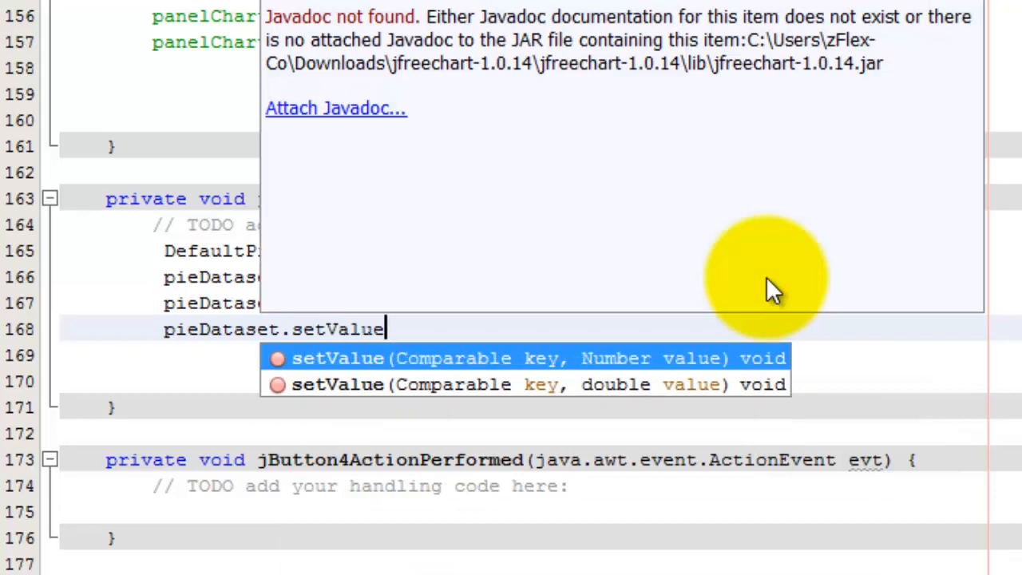
{"action": "key", "text": "Return"}
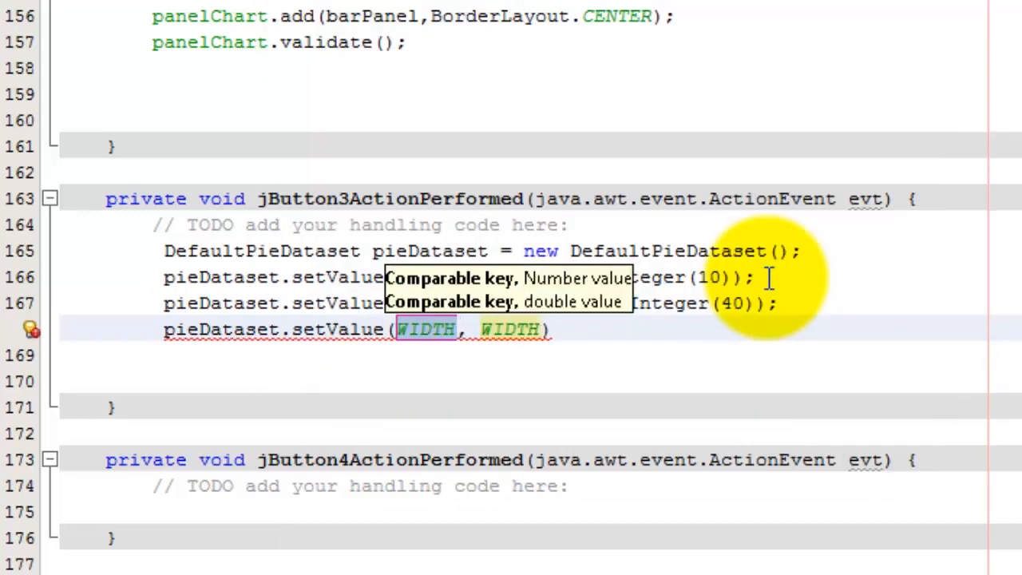
{"action": "key", "text": "BackSpace"}
{"action": "type", "text": "\""}
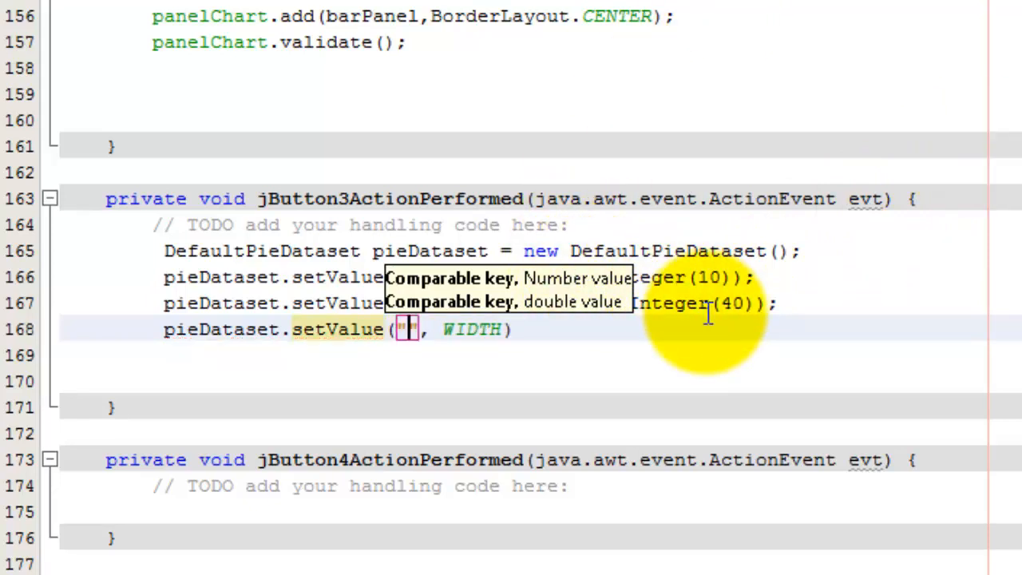
{"action": "type", "text": "\"Sp"}
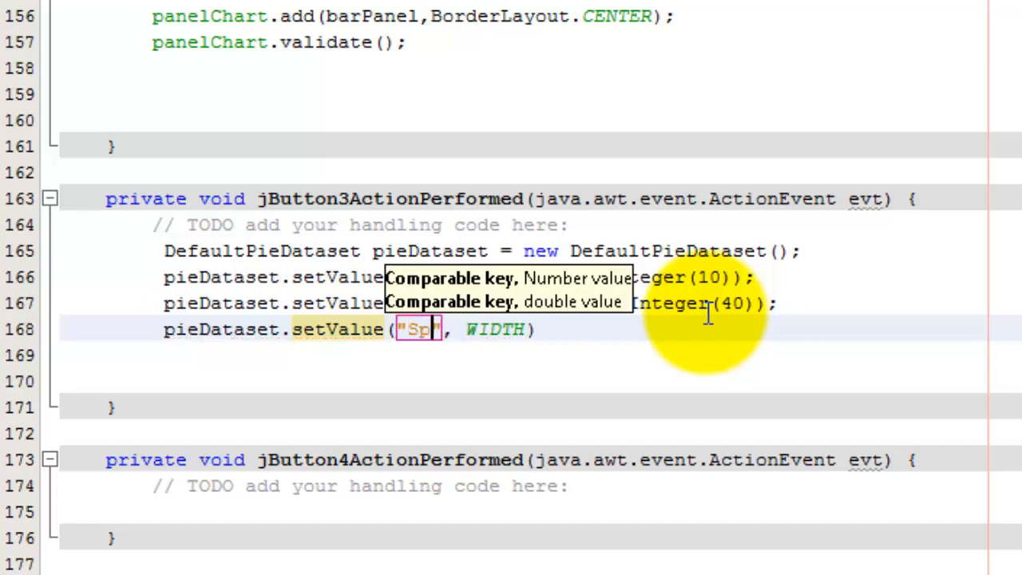
{"action": "type", "text": "eic"}
{"action": "key", "text": "BackSpace"}
{"action": "key", "text": "BackSpace"}
{"action": "type", "text": "cia"}
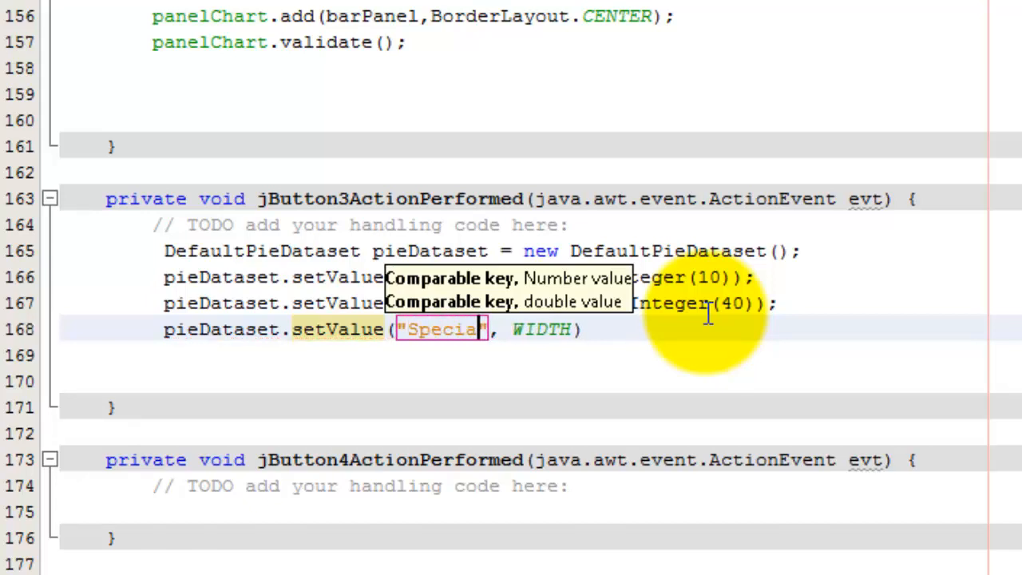
{"action": "type", "text": "l Offering"}
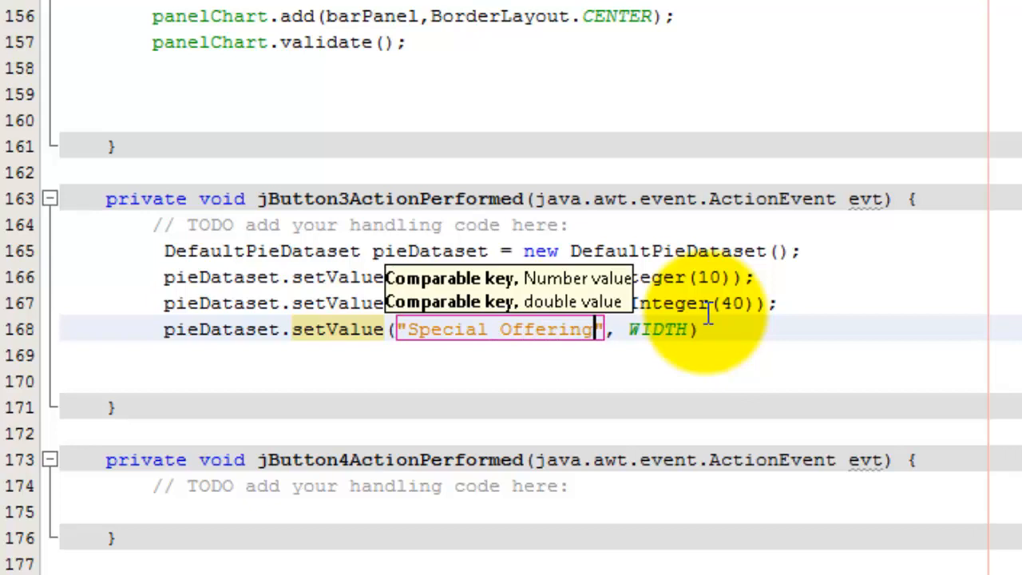
{"action": "type", "text": "\","}
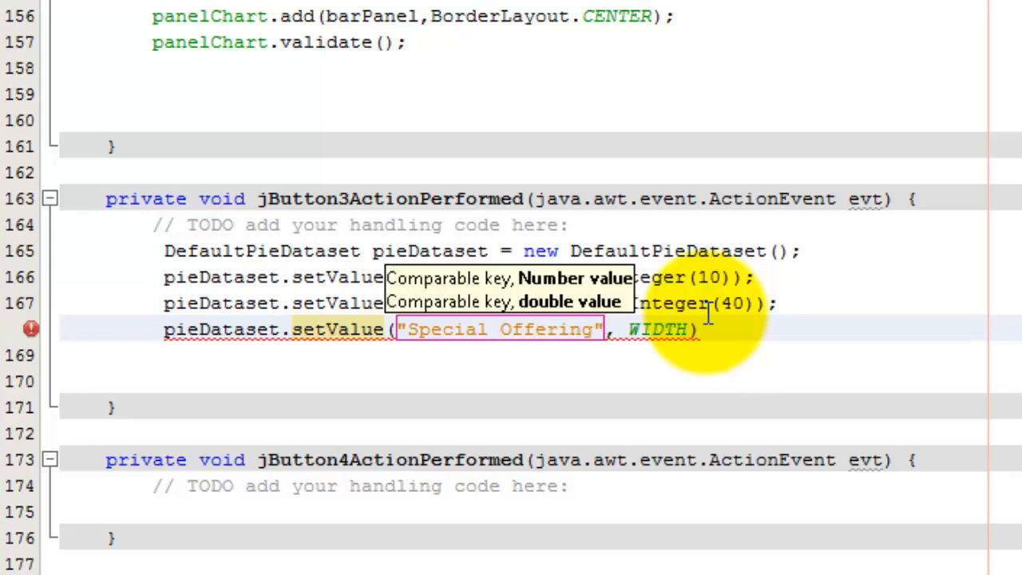
{"action": "key", "text": "Delete"}
{"action": "key", "text": "Delete"}
{"action": "key", "text": "Delete"}
{"action": "key", "text": "Delete"}
{"action": "key", "text": "Delete"}
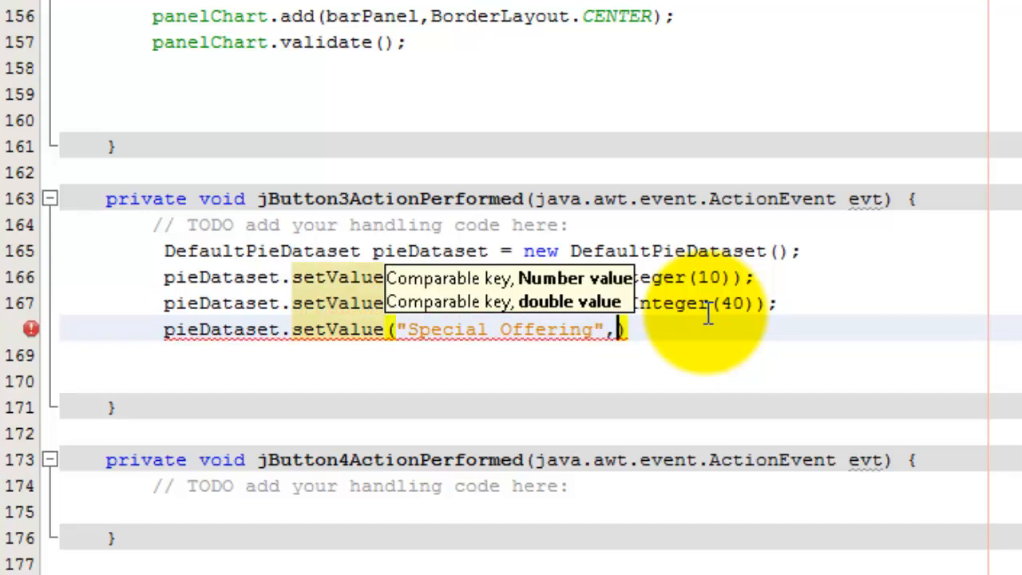
{"action": "type", "text": "Integ"}
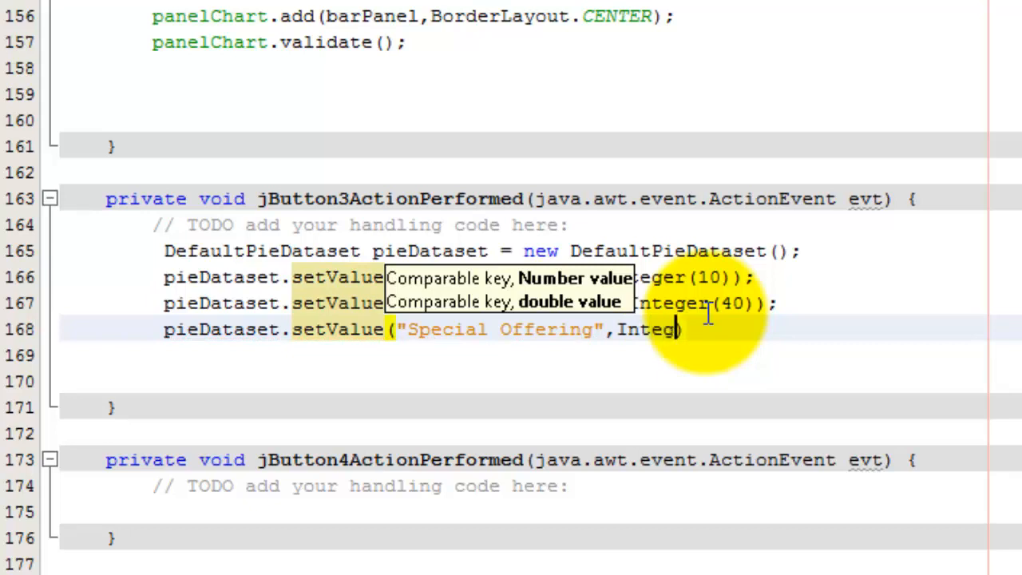
{"action": "type", "text": "er("}
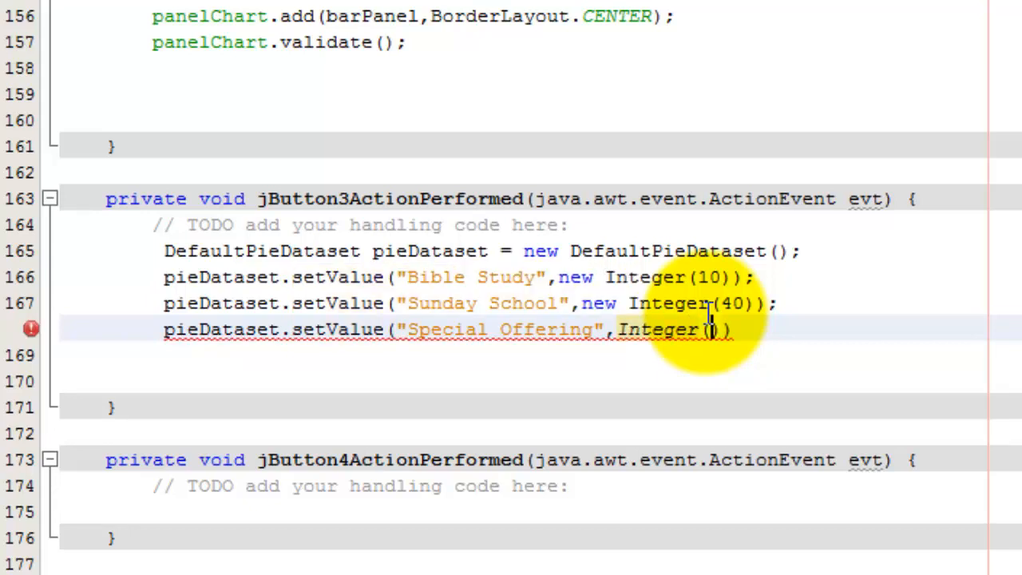
{"action": "type", "text": "50"}
{"action": "key", "text": "BackSpace"}
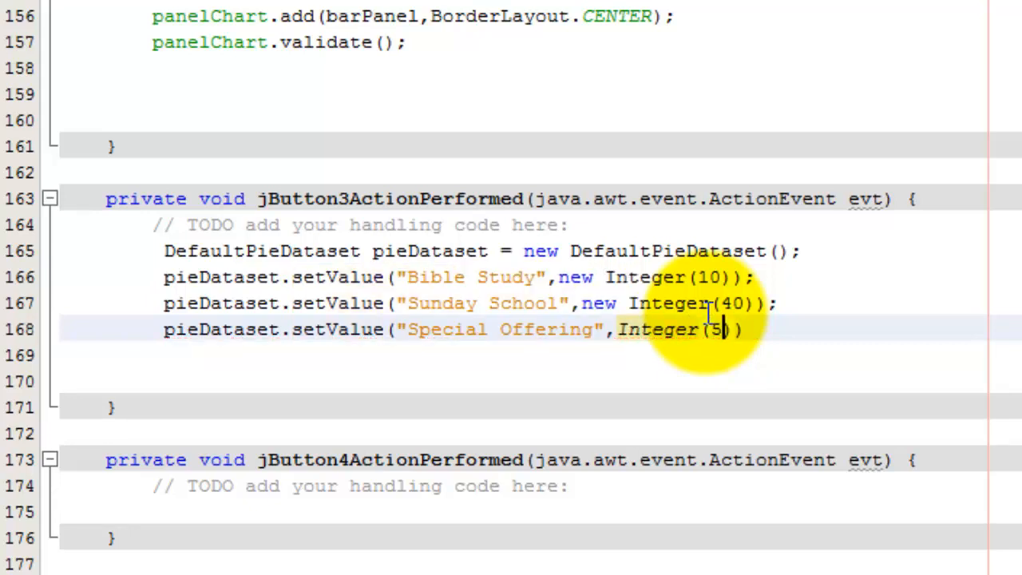
{"action": "key", "text": "BackSpace"}
{"action": "type", "text": "7"}
{"action": "type", "text": "0"}
{"action": "key", "text": "Right"}
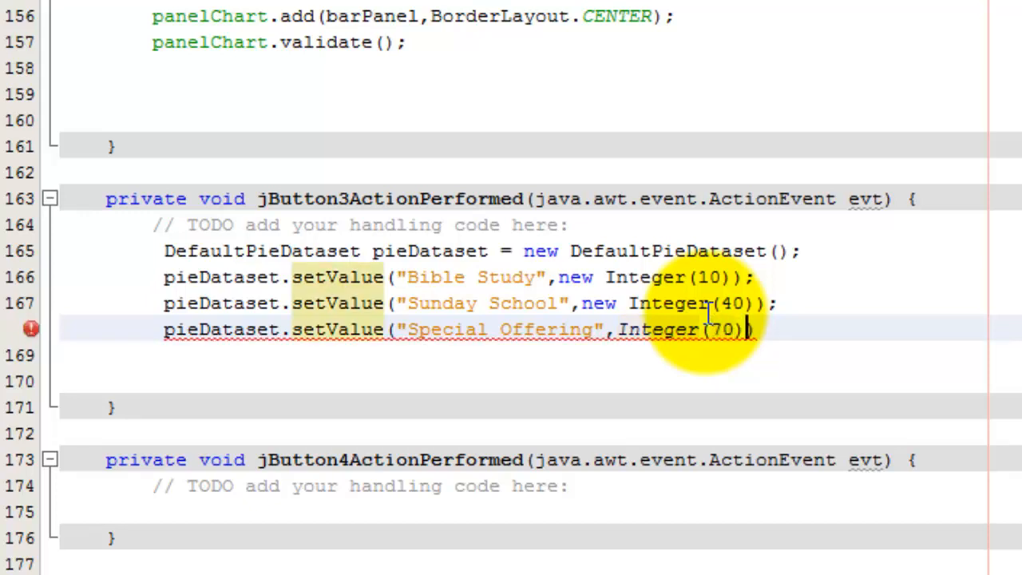
{"action": "key", "text": "Right"}
{"action": "type", "text": ";"}
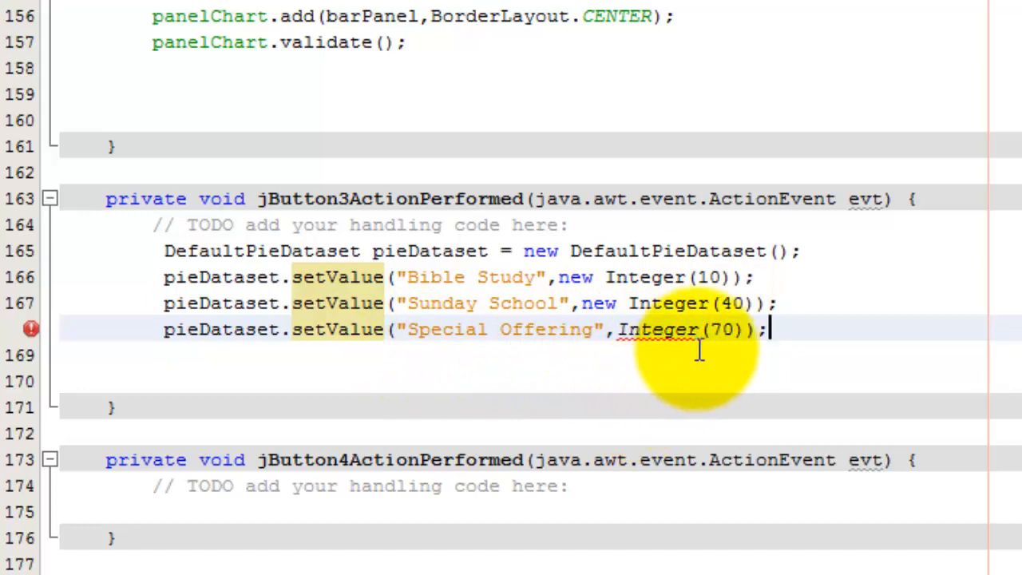
Fix Integer on the Special Offering line and leave blank lines below the dataset entries.
{"action": "left_click", "coordinate": [615, 334]}
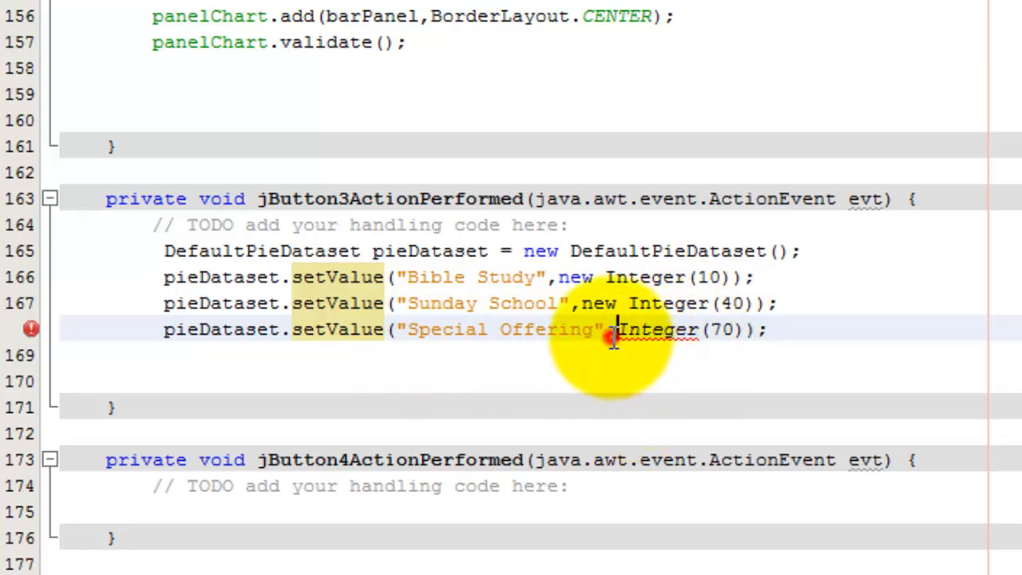
{"action": "type", "text": "new"}
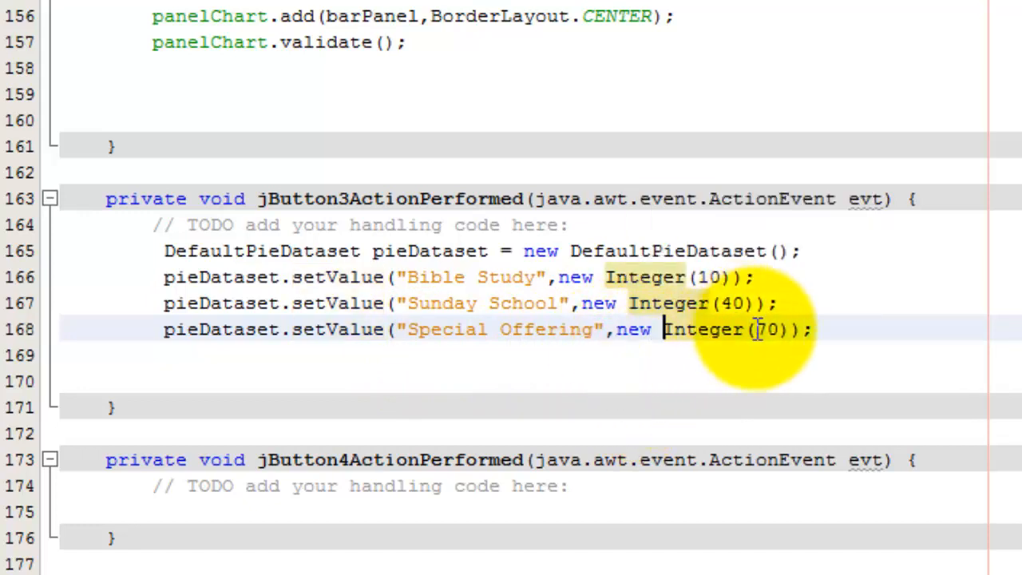
{"action": "left_click", "coordinate": [835, 323]}
{"action": "key", "text": "Return"}
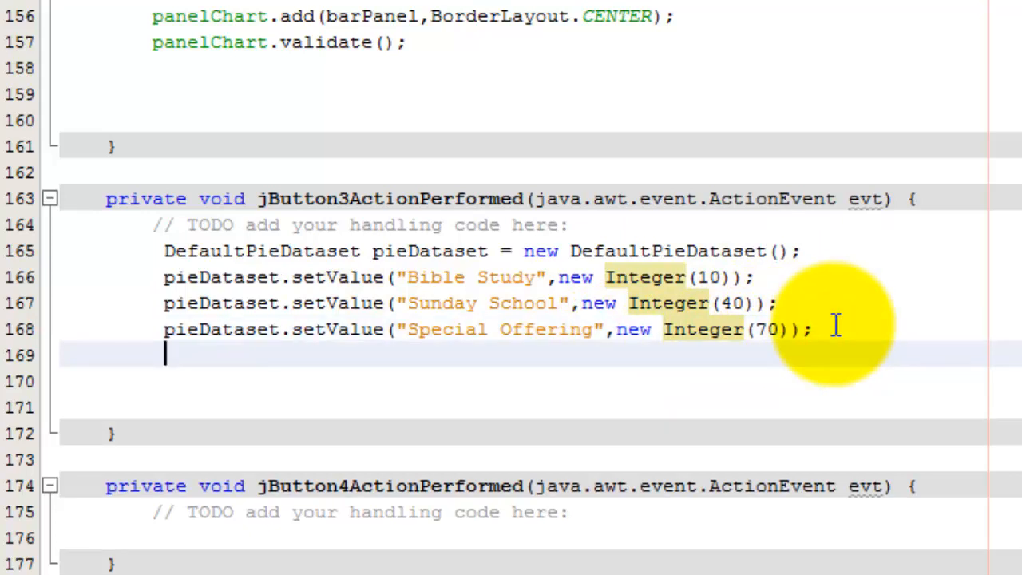
{"action": "key", "text": "Return"}
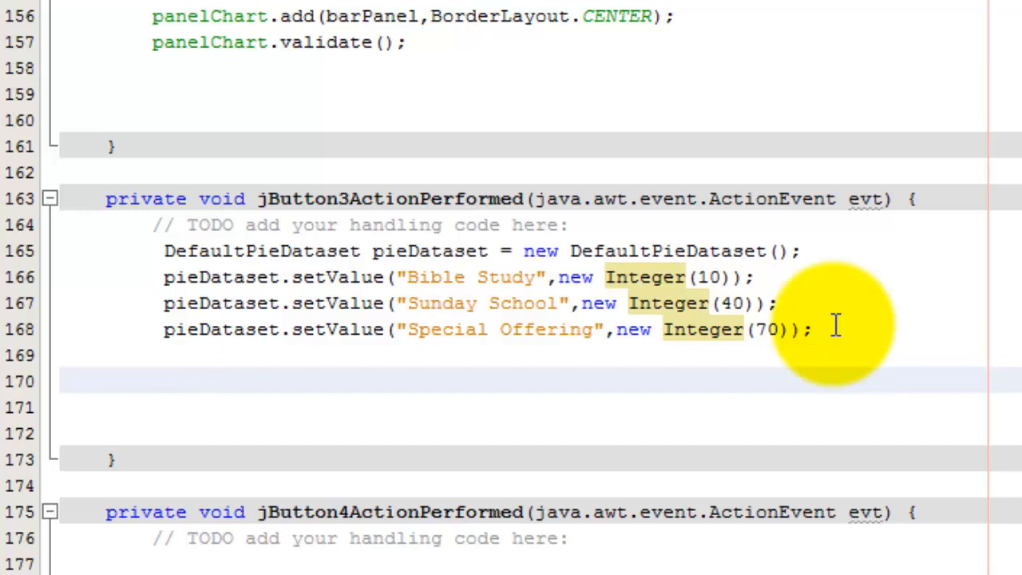
{"action": "type", "text": "JFre"}
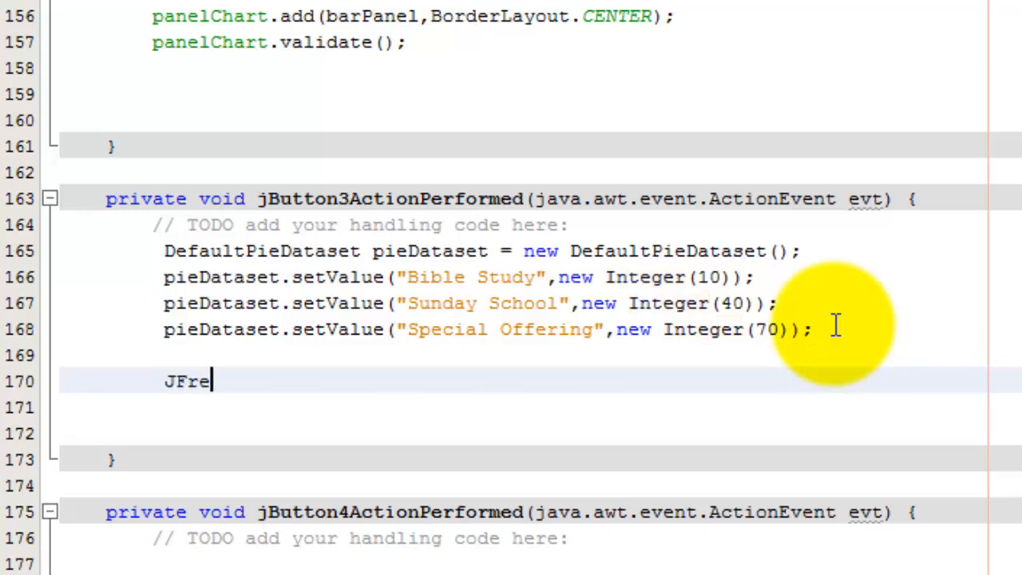
{"action": "type", "text": "eCh"}
{"action": "type", "text": "art"}
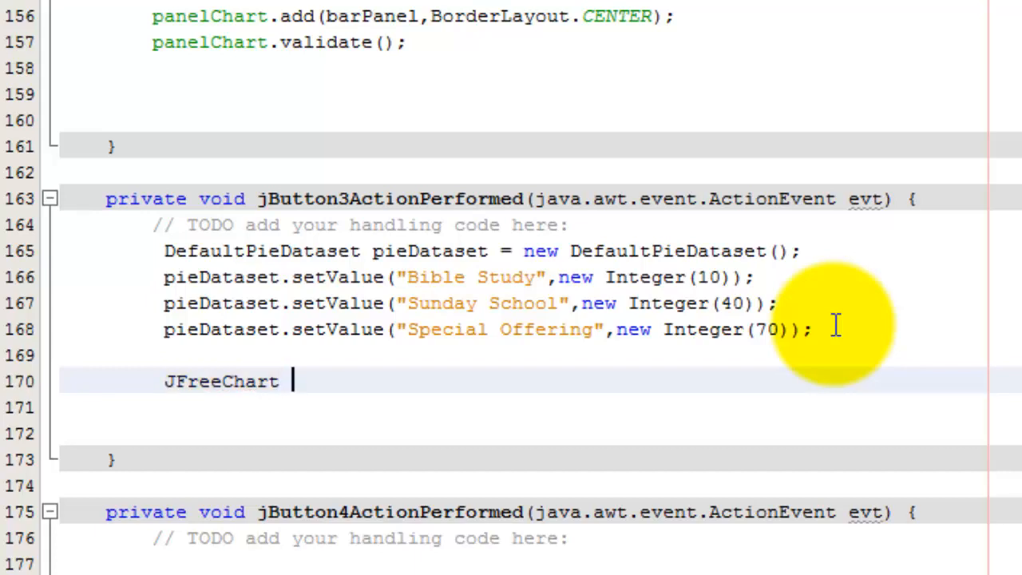
{"action": "type", "text": "op"}
Write JFreeChart pieChart = ChartFactory.create, correcting the pieChart variable name.
{"action": "key", "text": "BackSpace"}
{"action": "key", "text": "BackSpace"}
{"action": "type", "text": "iechart"}
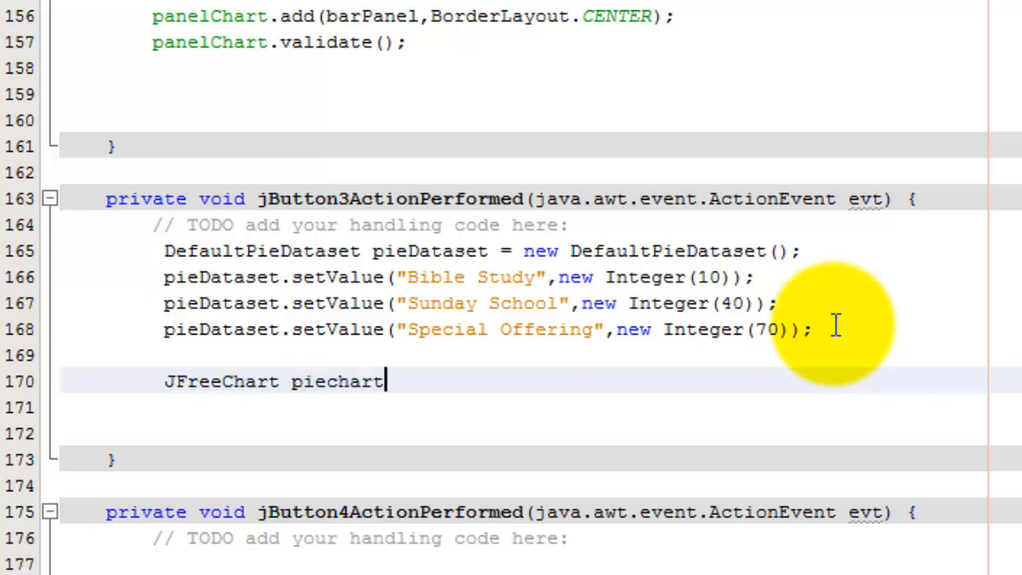
{"action": "key", "text": "BackSpace"}
{"action": "key", "text": "BackSpace"}
{"action": "key", "text": "BackSpace"}
{"action": "key", "text": "BackSpace"}
{"action": "key", "text": "BackSpace"}
{"action": "type", "text": "Chart"}
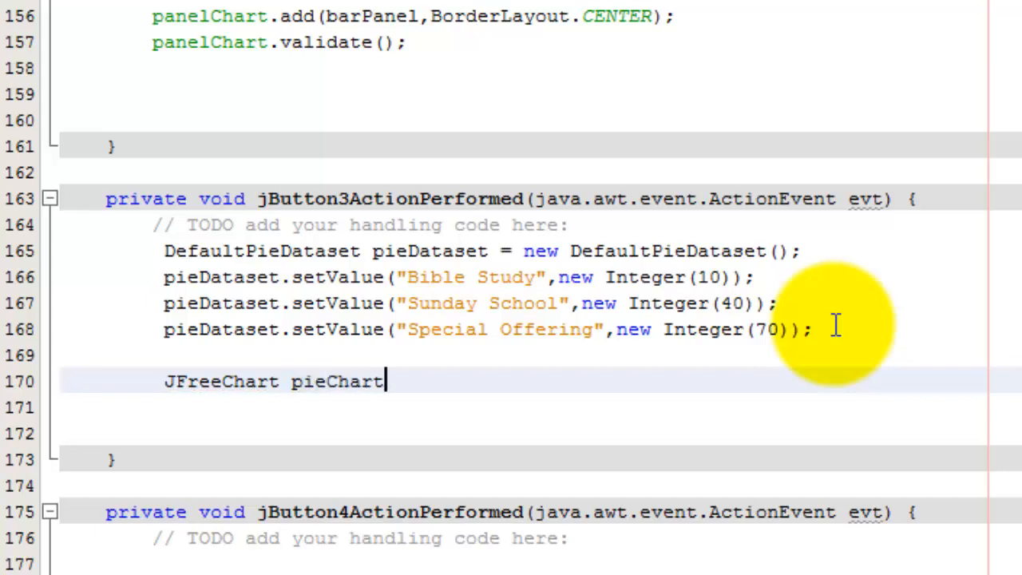
{"action": "type", "text": " = "}
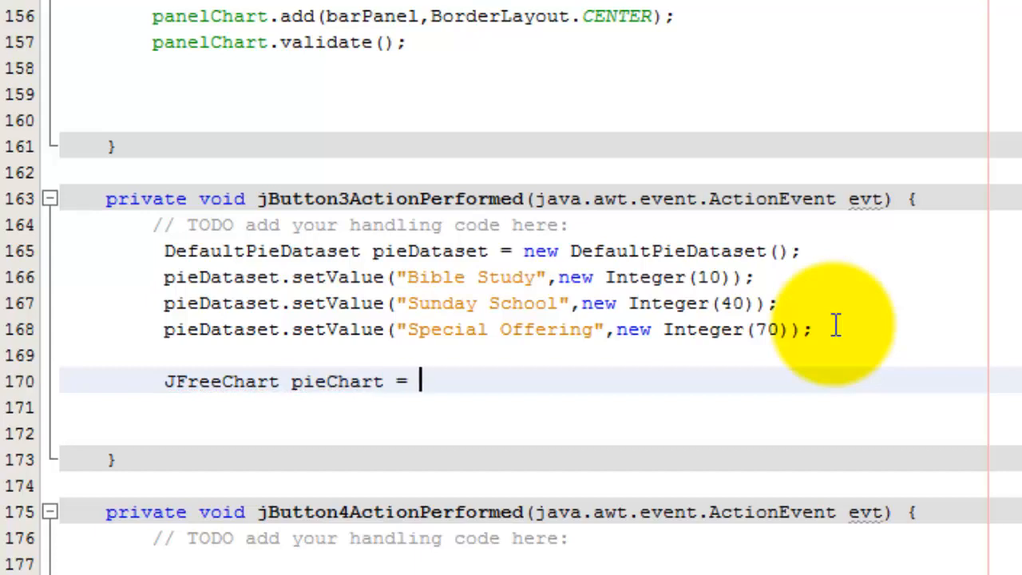
{"action": "type", "text": "Ch"}
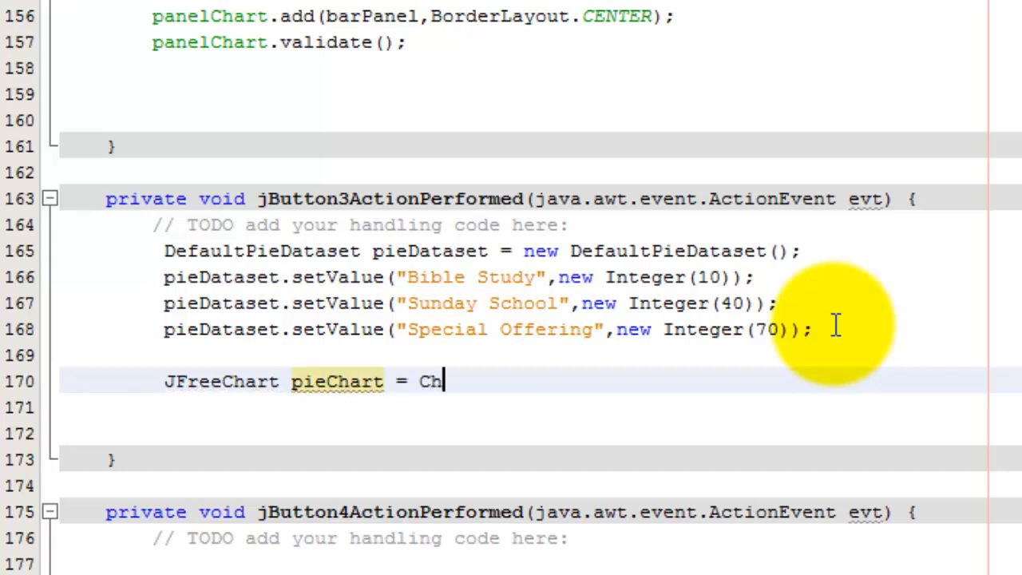
{"action": "type", "text": "artFacto"}
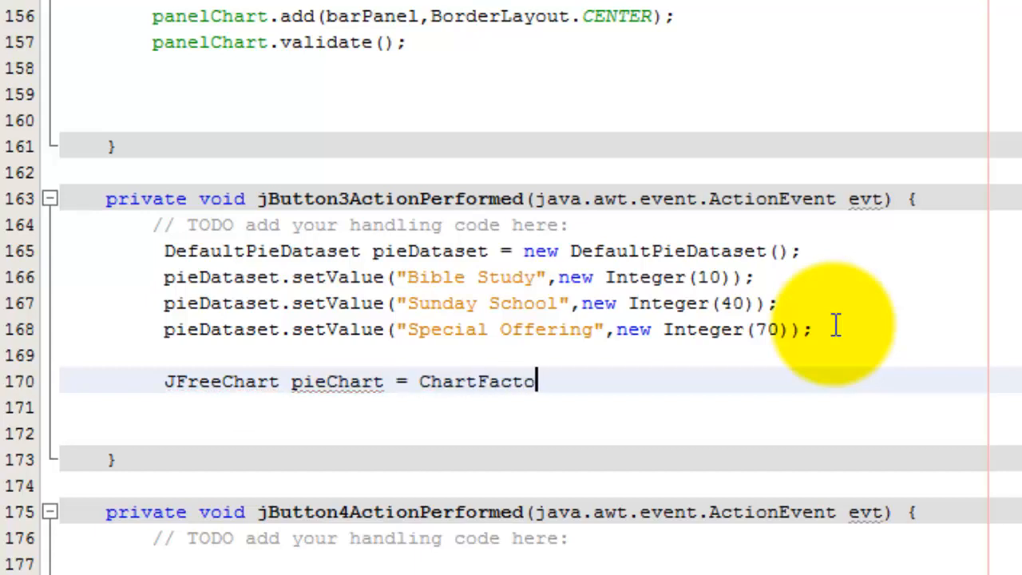
{"action": "type", "text": "ry."}
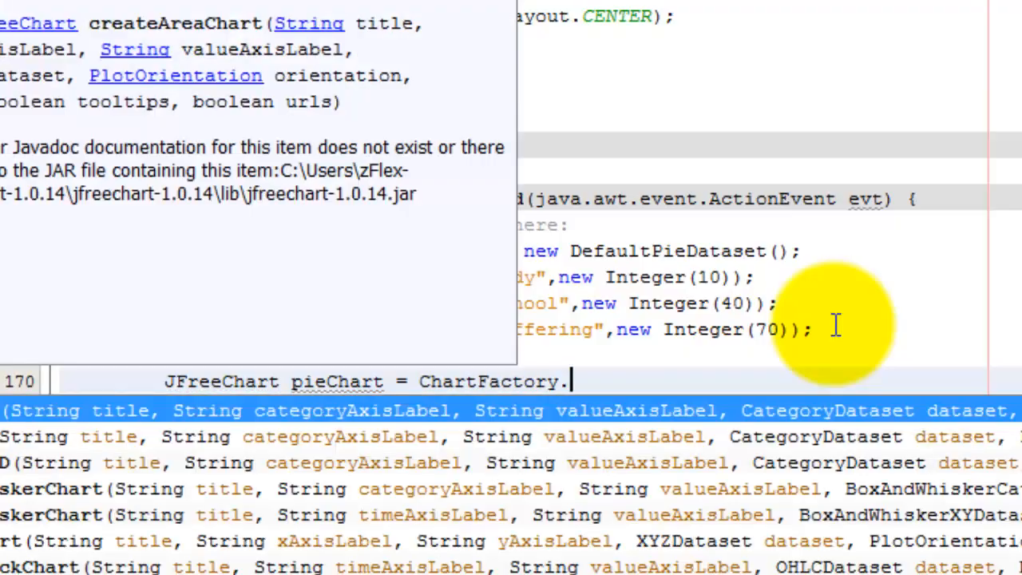
{"action": "type", "text": "cre"}
{"action": "type", "text": "ate"}
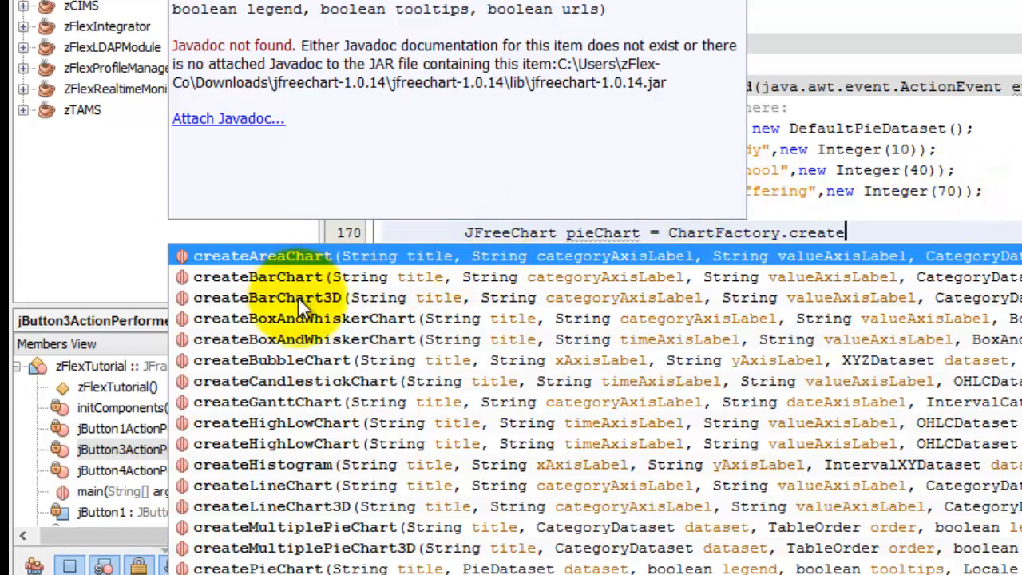
{"action": "scroll", "coordinate": [344, 499], "scroll_direction": "down", "scroll_amount": 1}
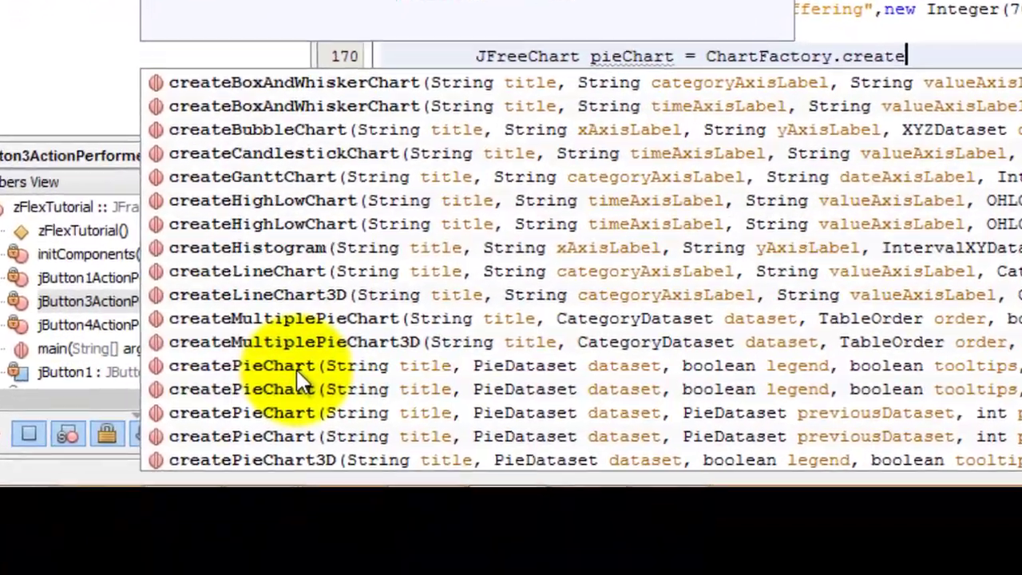
Insert createPieChart and replace the null title with "Church Resources".
{"action": "left_click", "coordinate": [307, 509]}
{"action": "double_click", "coordinate": [292, 317]}
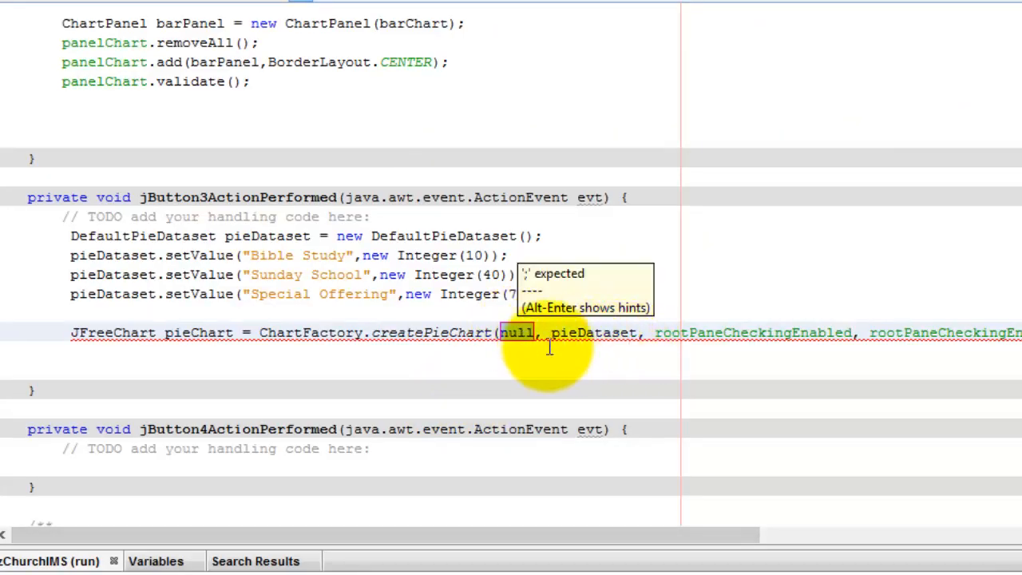
{"action": "mouse_move", "coordinate": [459, 534]}
{"action": "left_mouse_down"}
{"action": "mouse_move", "coordinate": [489, 525]}
{"action": "mouse_move", "coordinate": [472, 315]}
{"action": "left_mouse_up"}
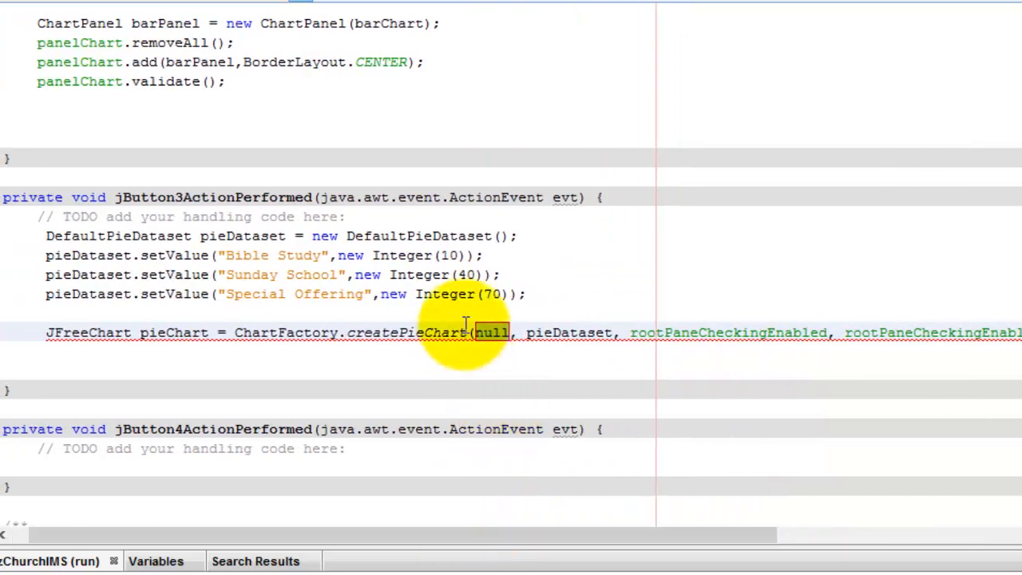
{"action": "left_click", "coordinate": [512, 330]}
{"action": "key", "text": "BackSpace"}
{"action": "key", "text": "BackSpace"}
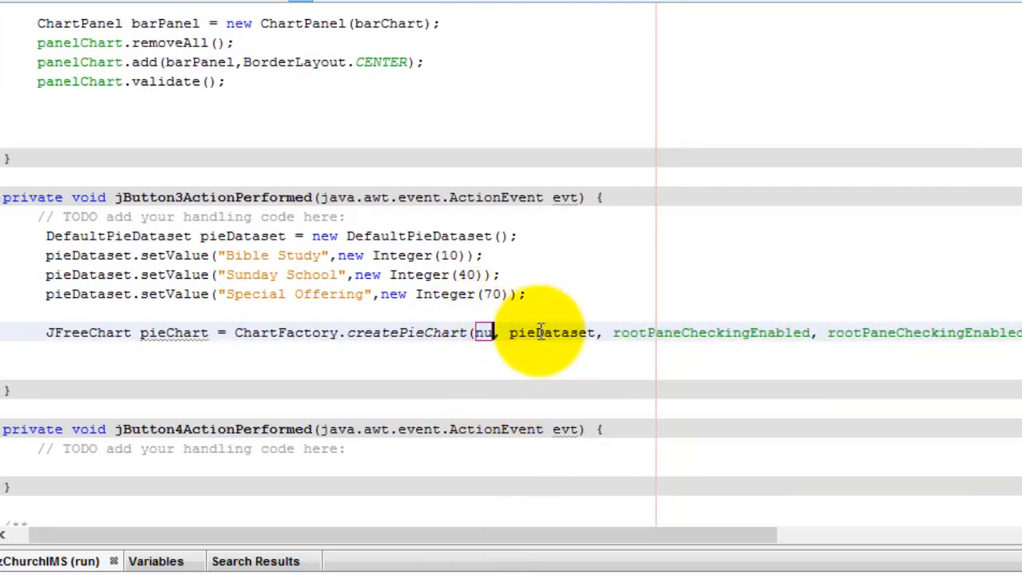
{"action": "key", "text": "BackSpace"}
{"action": "key", "text": "BackSpace"}
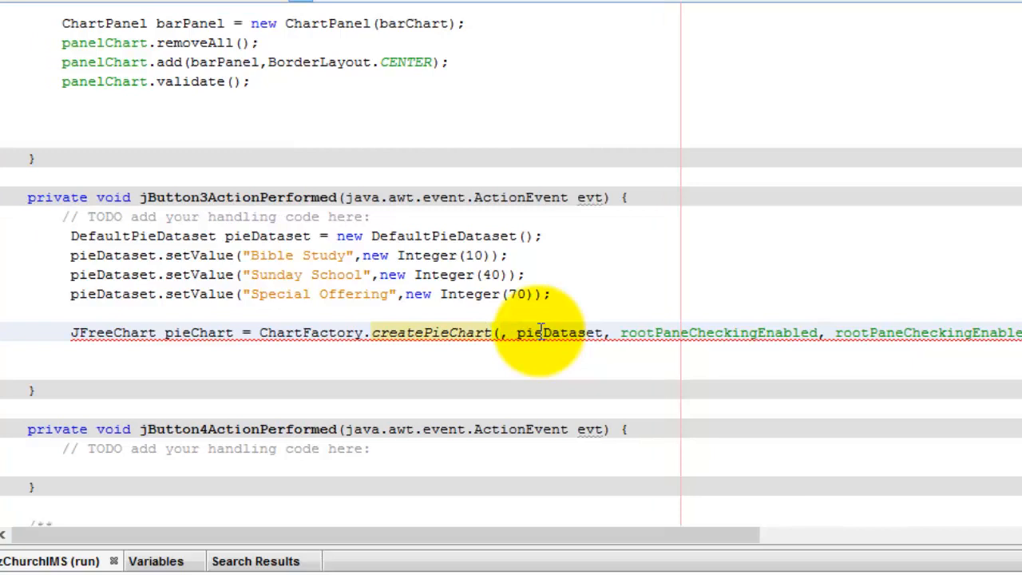
{"action": "type", "text": "\""}
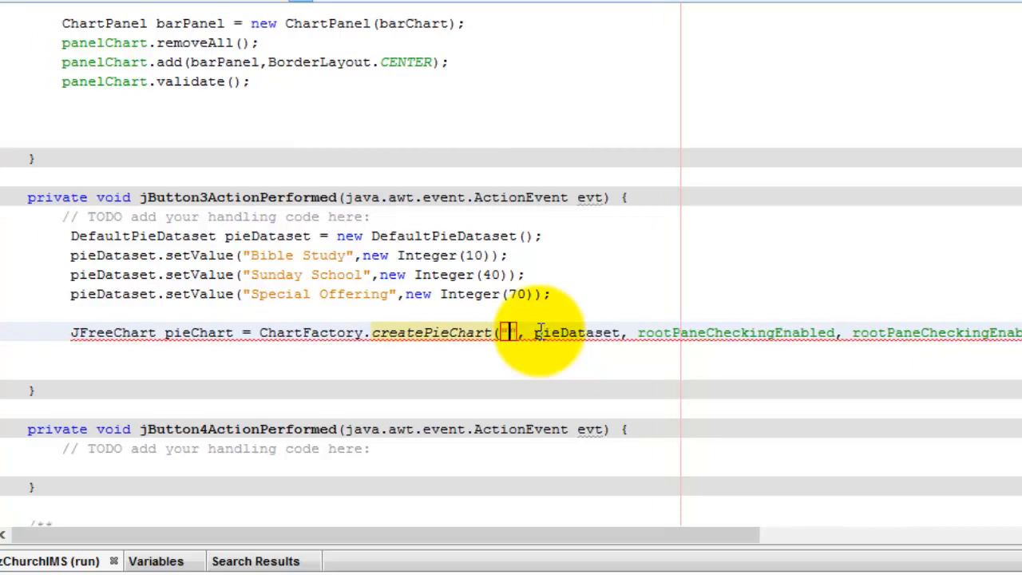
{"action": "type", "text": "Church"}
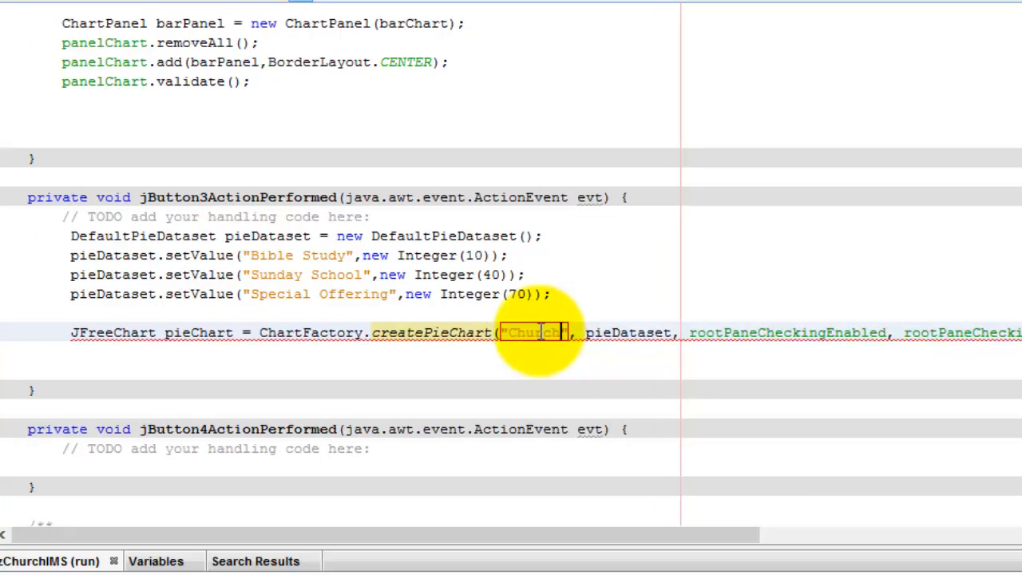
{"action": "type", "text": " res"}
{"action": "key", "text": "BackSpace"}
{"action": "key", "text": "BackSpace"}
{"action": "key", "text": "BackSpace"}
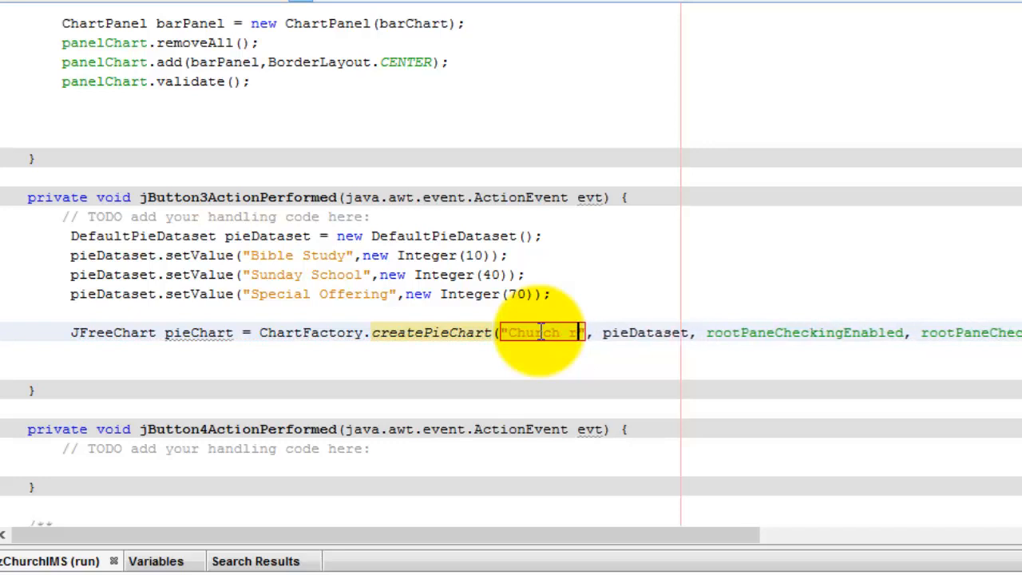
{"action": "type", "text": "Resourc"}
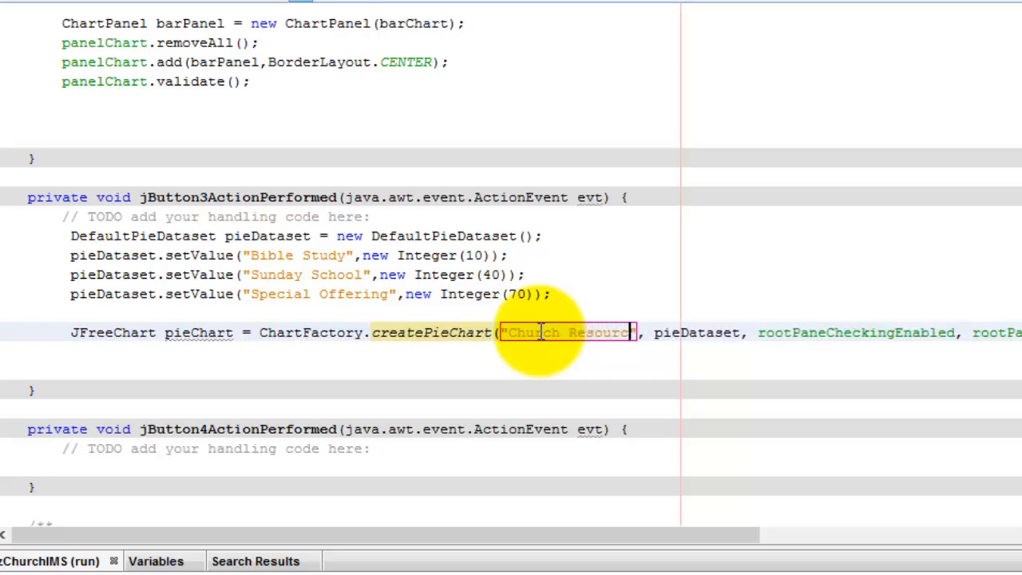
{"action": "type", "text": "es"}
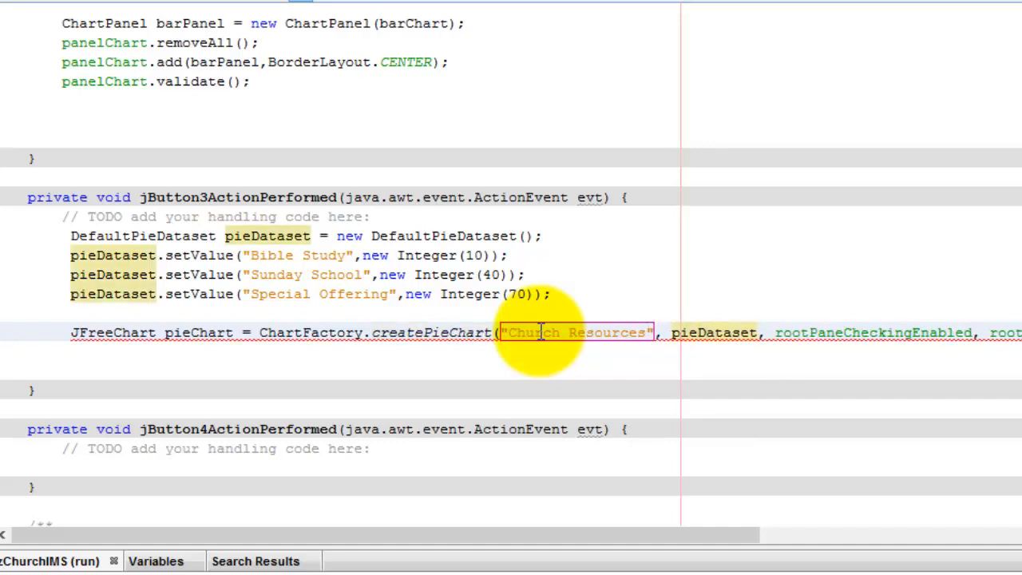
Complete the call with pieDataset, true, true, true); removing leftover placeholders.
{"action": "left_click", "coordinate": [713, 336]}
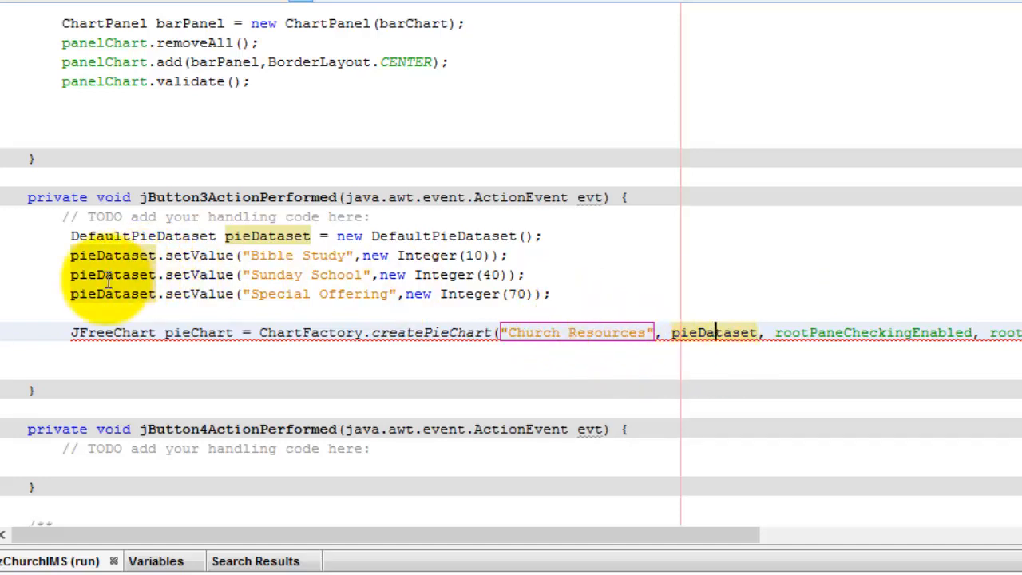
{"action": "left_click", "coordinate": [776, 339]}
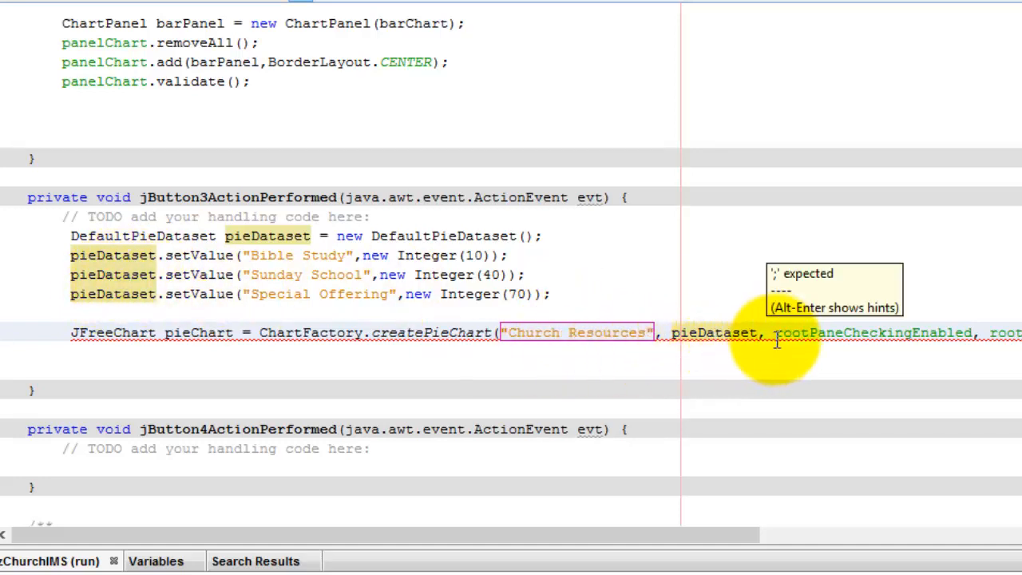
{"action": "left_click", "coordinate": [776, 335]}
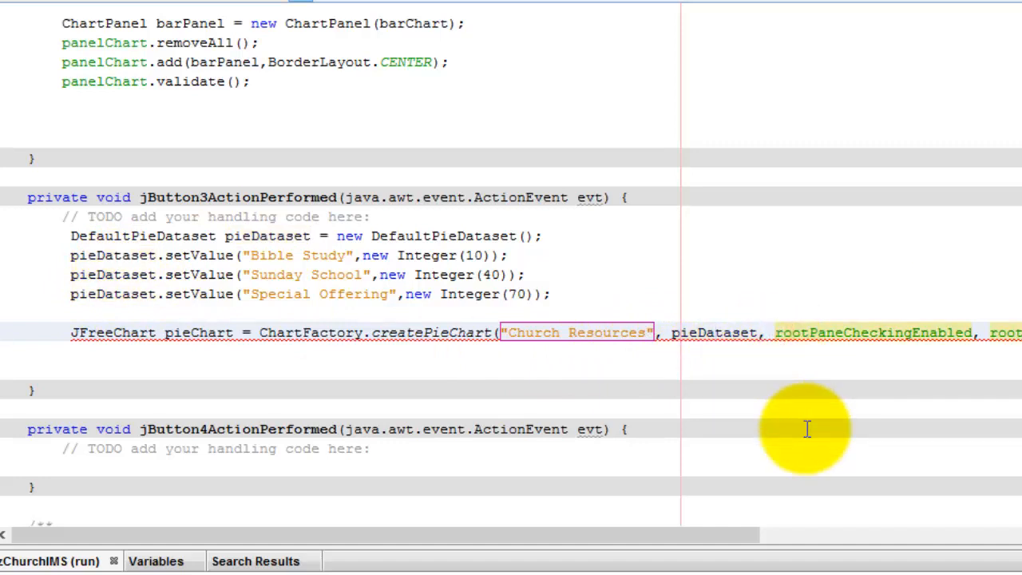
{"action": "type", "text": "true, "}
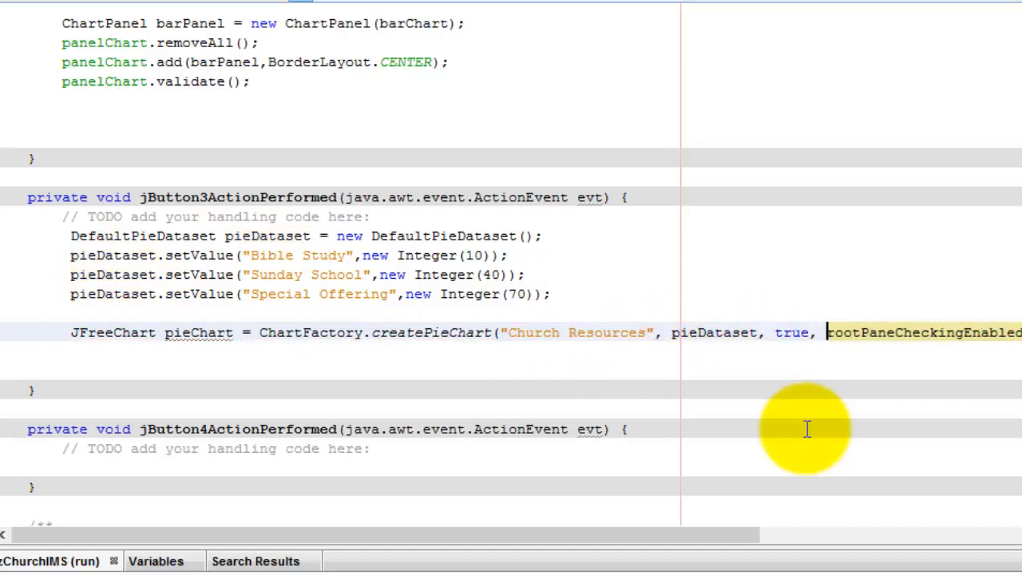
{"action": "type", "text": "true, "}
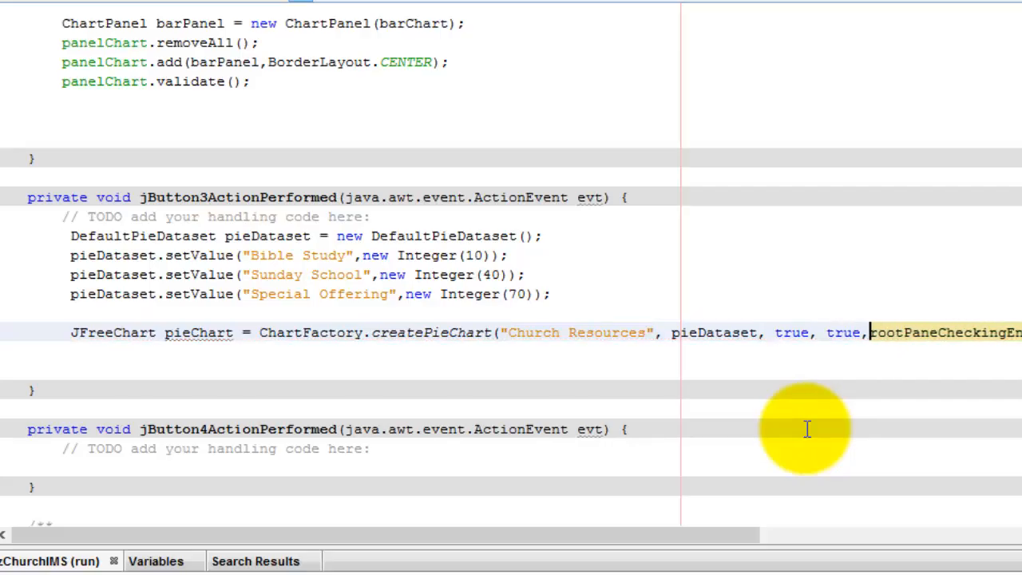
{"action": "type", "text": "true"}
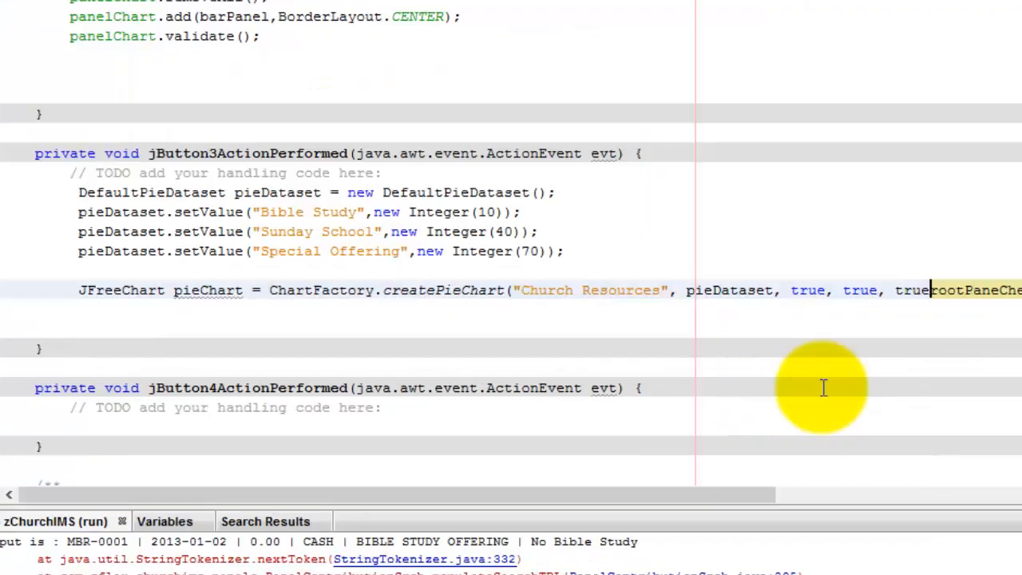
{"action": "type", "text": ")"}
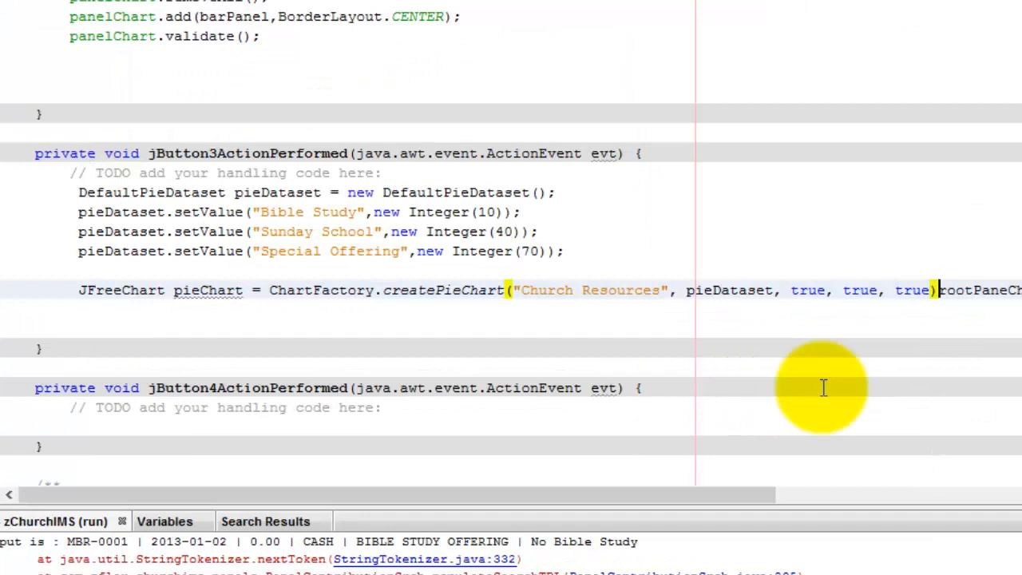
{"action": "type", "text": ";"}
{"action": "key", "text": "Delete"}
{"action": "key", "text": "Delete"}
{"action": "key", "text": "Delete"}
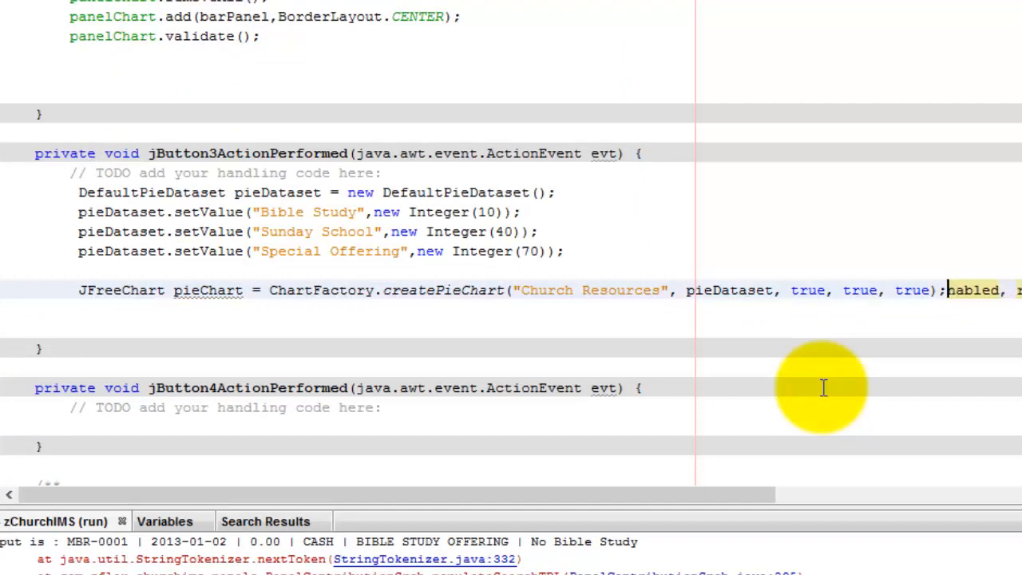
{"action": "key", "text": "Delete"}
{"action": "key", "text": "Delete"}
{"action": "key", "text": "Delete"}
{"action": "key", "text": "Delete"}
{"action": "key", "text": "Delete"}
{"action": "key", "text": "Delete"}
{"action": "key", "text": "Delete"}
{"action": "key", "text": "Delete"}
{"action": "key", "text": "Delete"}
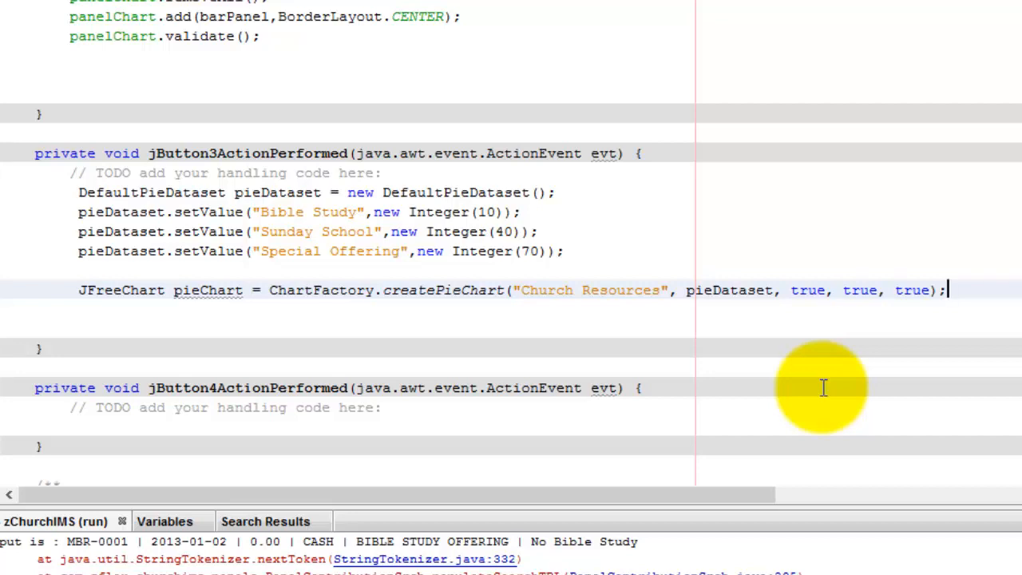
Write PiePlot3D Pie = (PiePlot3D)pieChart.getPlot(); and import PiePlot3D.
{"action": "key", "text": "Return"}
{"action": "key", "text": "Return"}
{"action": "type", "text": "Pie"}
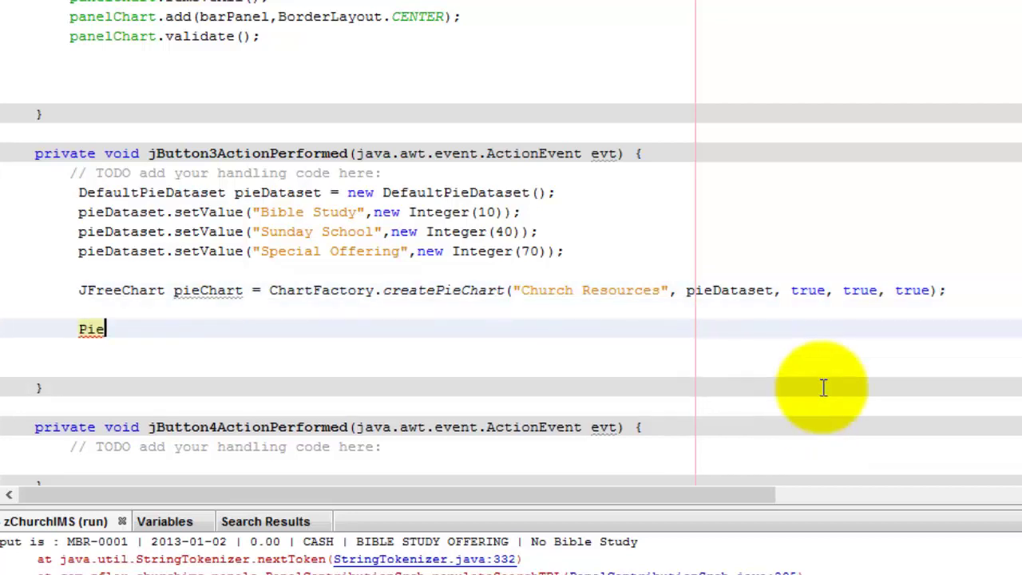
{"action": "type", "text": "Plot"}
{"action": "type", "text": "3"}
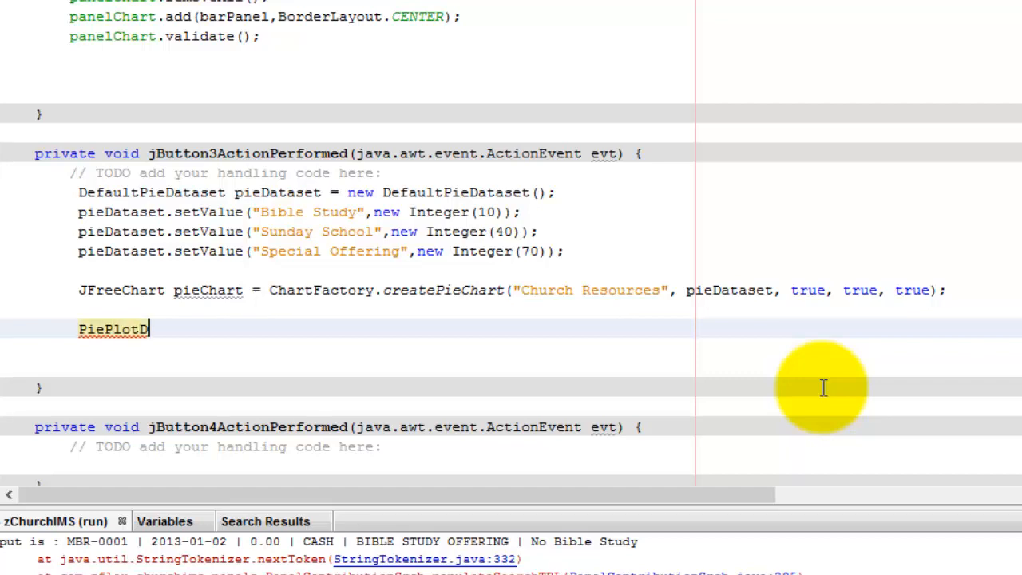
{"action": "type", "text": "D"}
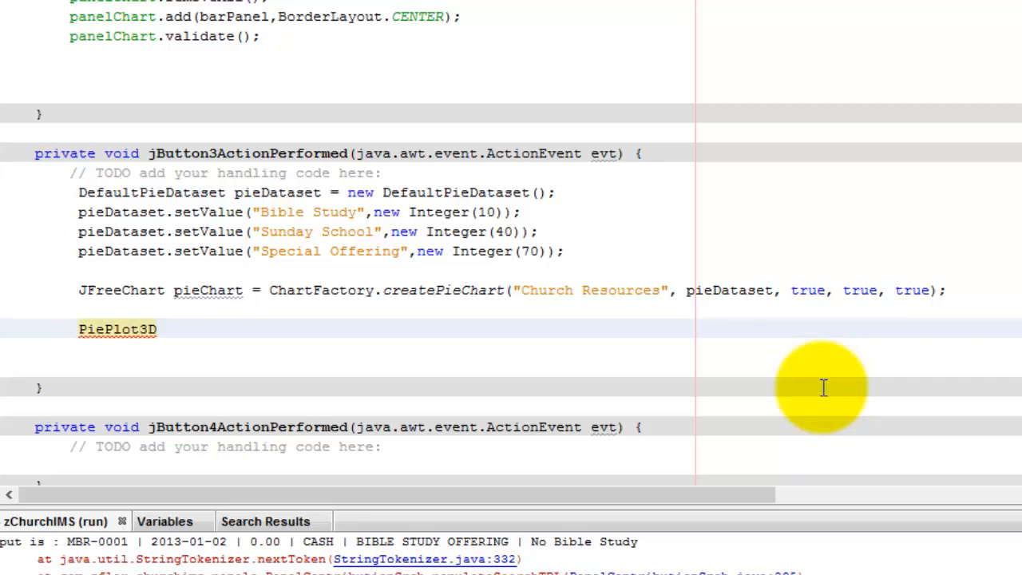
{"action": "type", "text": " Pie"}
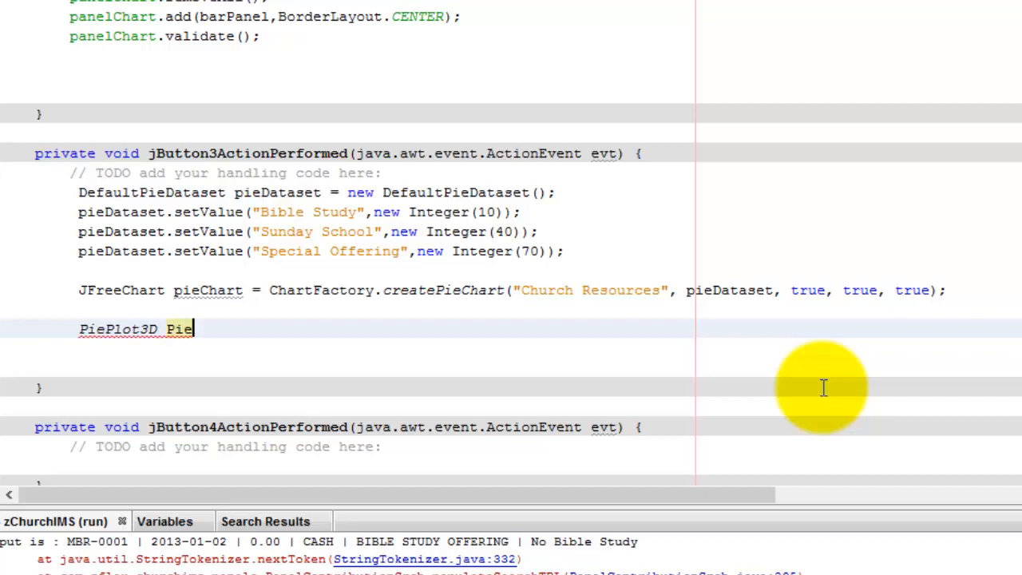
{"action": "type", "text": " = ("}
{"action": "type", "text": "Pie"}
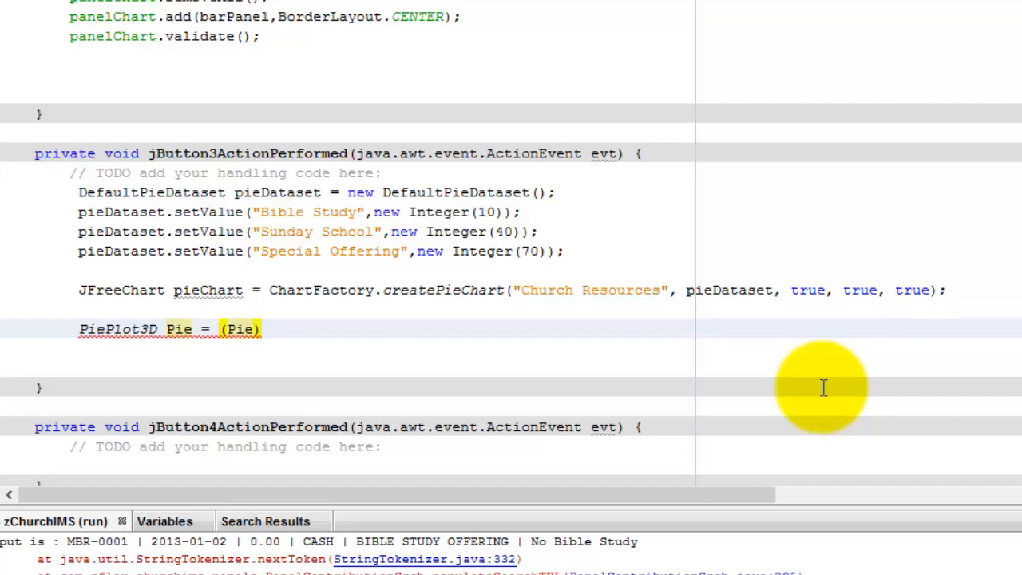
{"action": "type", "text": "Plot"}
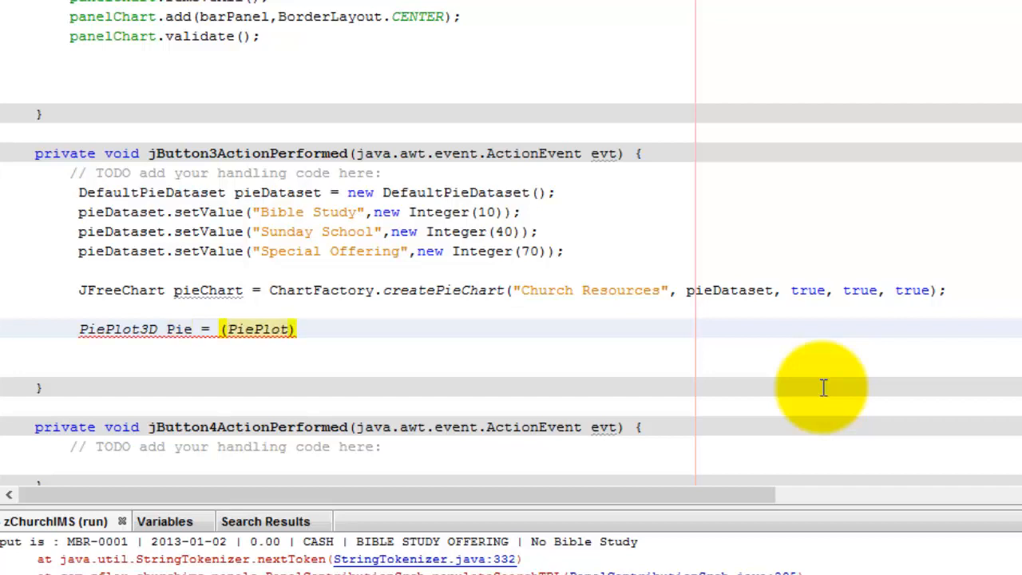
{"action": "type", "text": "3D)"}
{"action": "type", "text": "pie"}
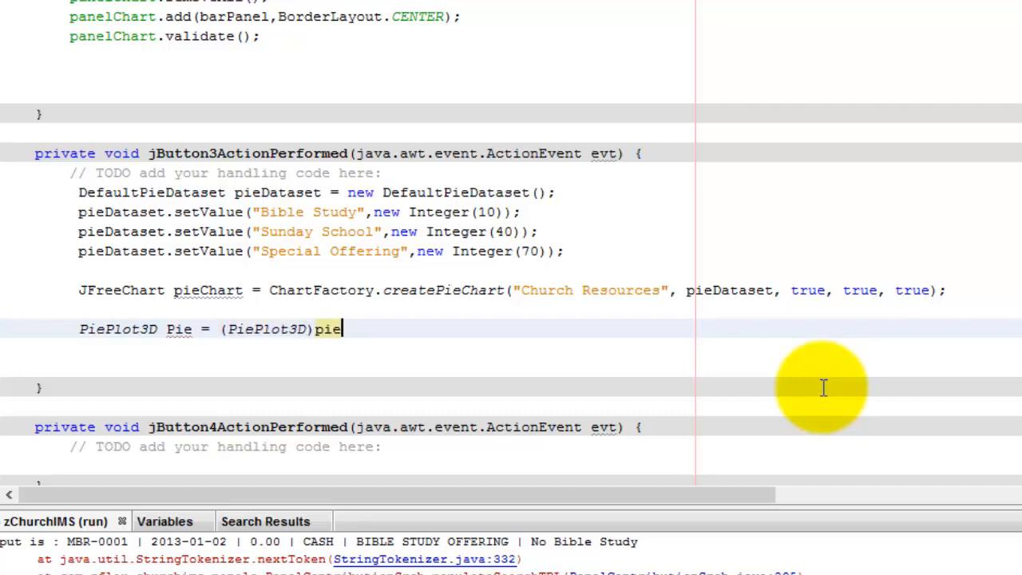
{"action": "type", "text": "C"}
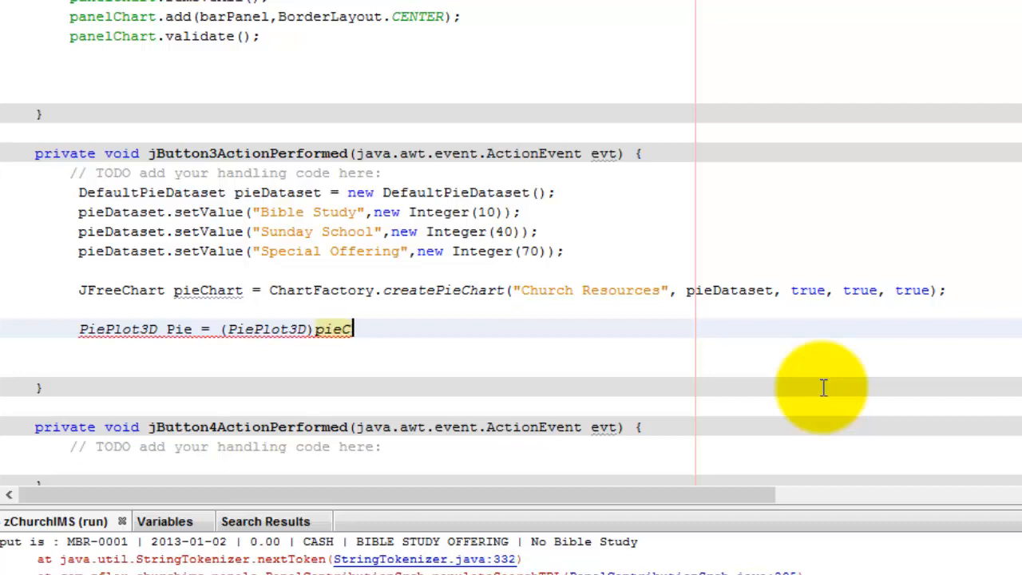
{"action": "type", "text": "hart"}
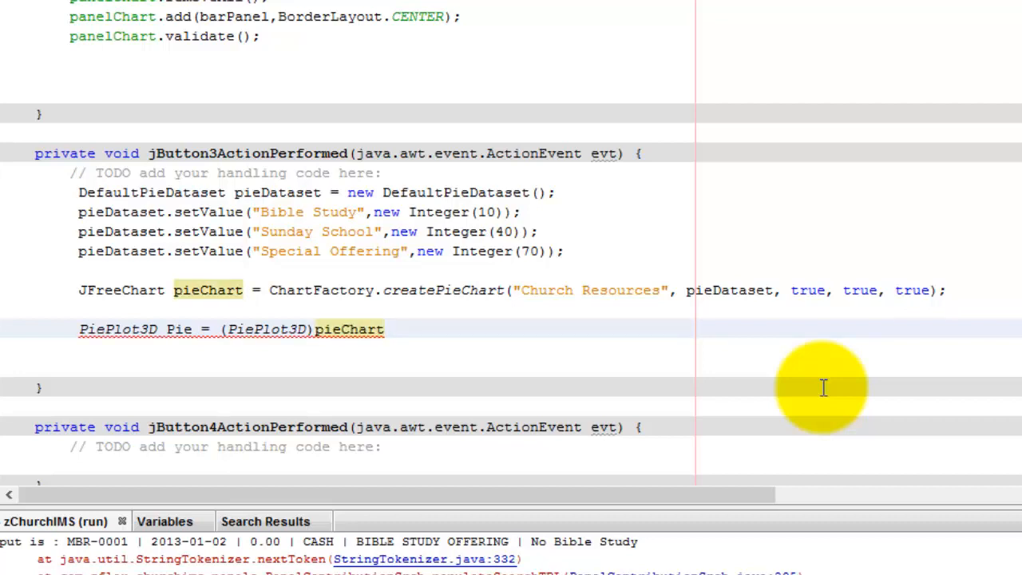
{"action": "type", "text": ".get"}
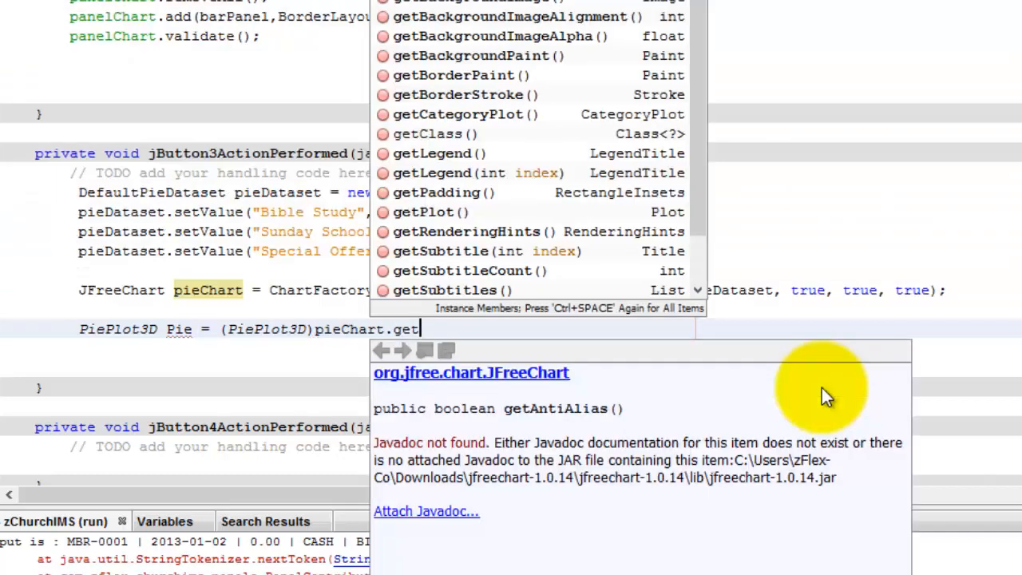
{"action": "type", "text": "Plot"}
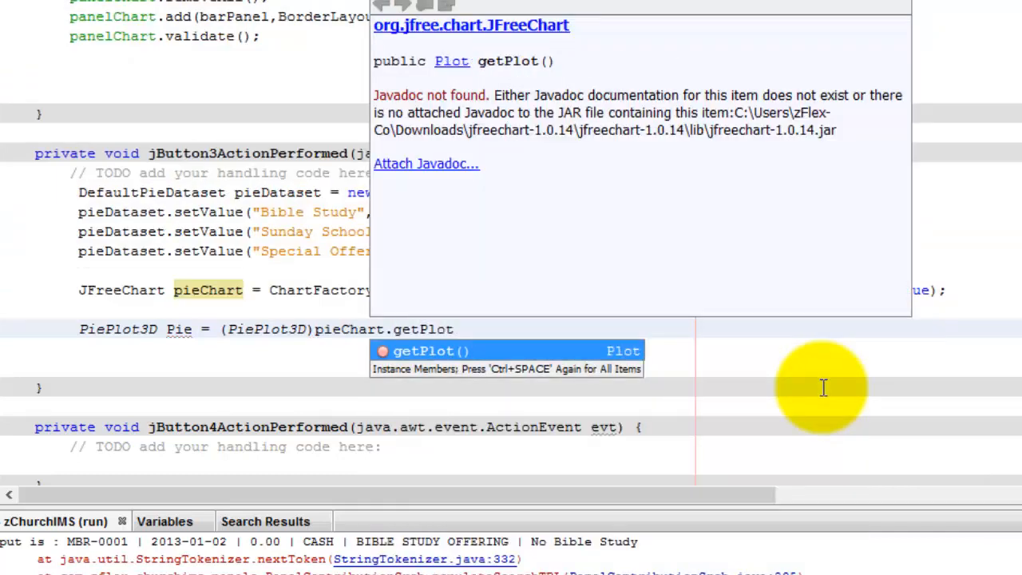
{"action": "key", "text": "Return"}
{"action": "type", "text": ";"}
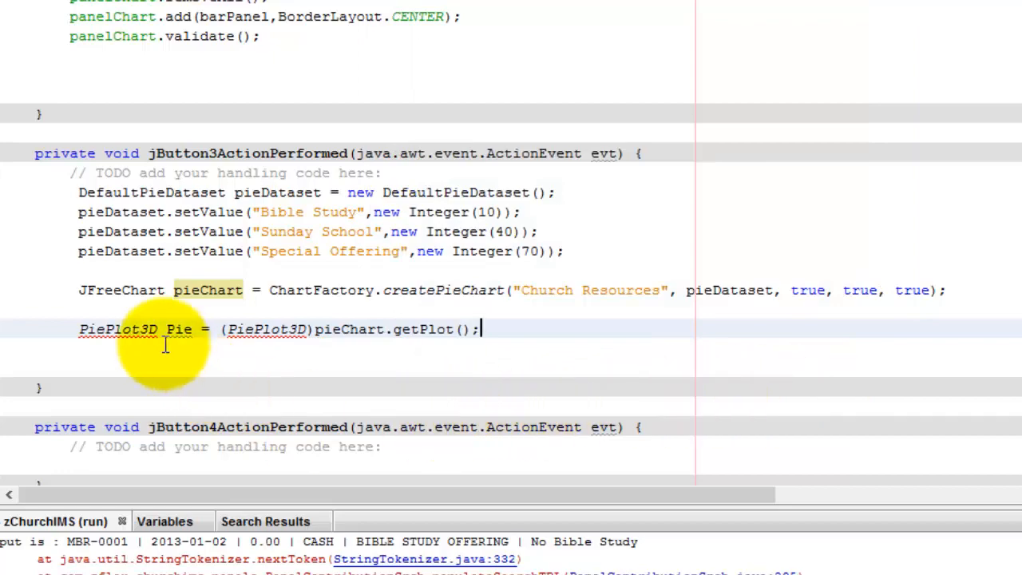
{"action": "left_click", "coordinate": [127, 337]}
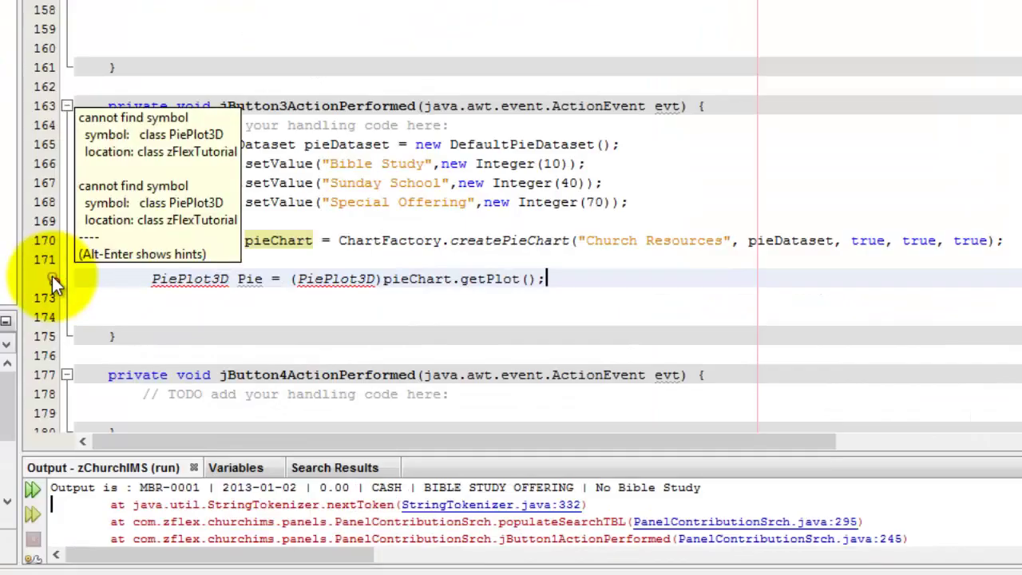
{"action": "left_click", "coordinate": [52, 278]}
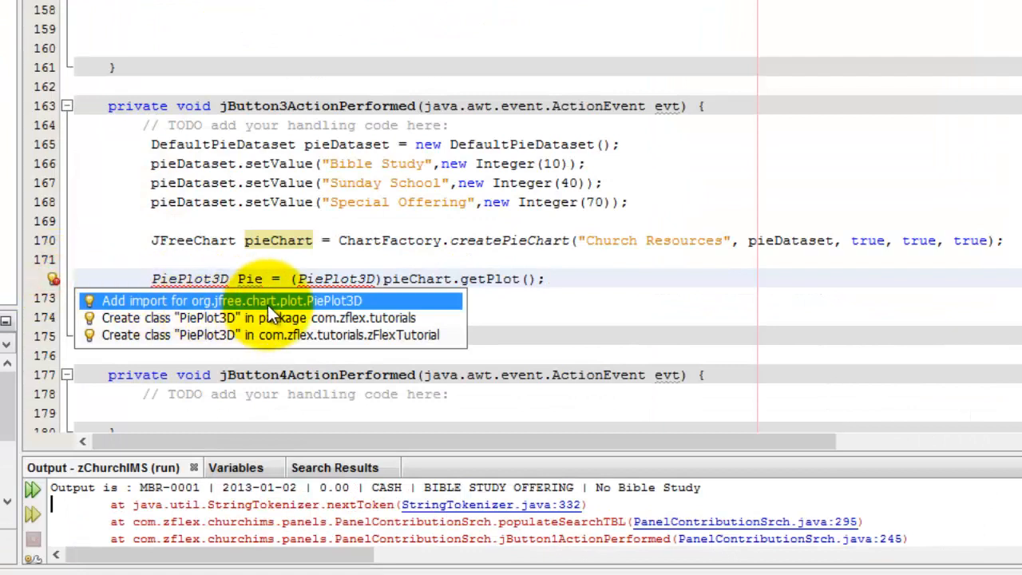
{"action": "left_click", "coordinate": [347, 302]}
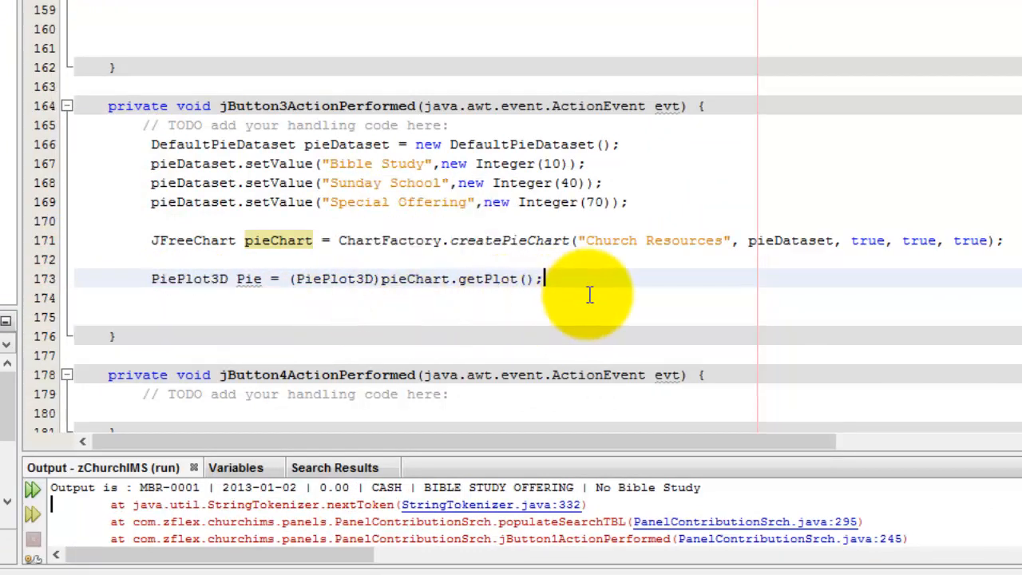
{"action": "key", "text": "Return"}
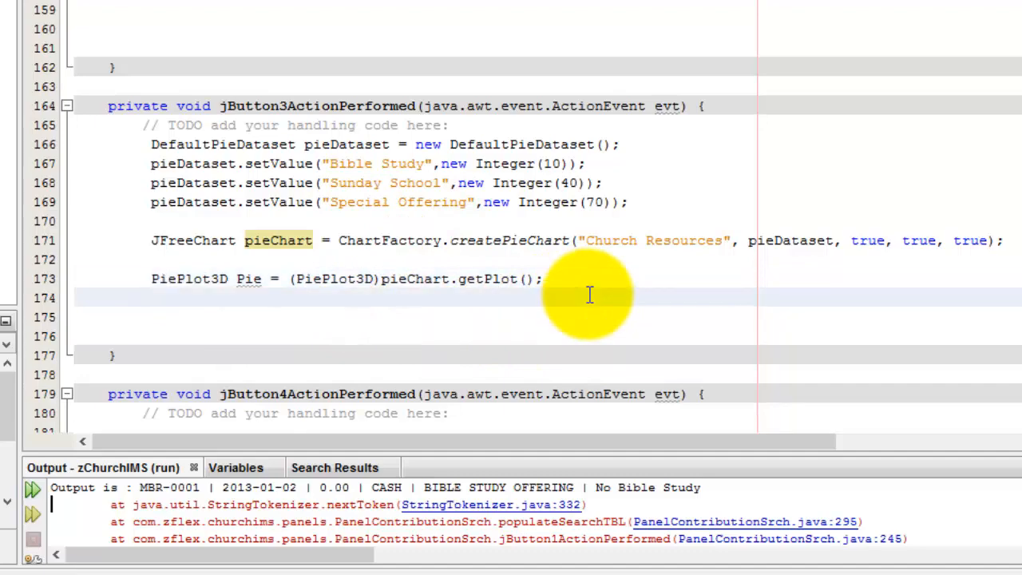
Write ChartPanel piePanel = new ChartPanel(pieChart); on a new line, correcting typos.
{"action": "key", "text": "Return"}
{"action": "type", "text": "Chart"}
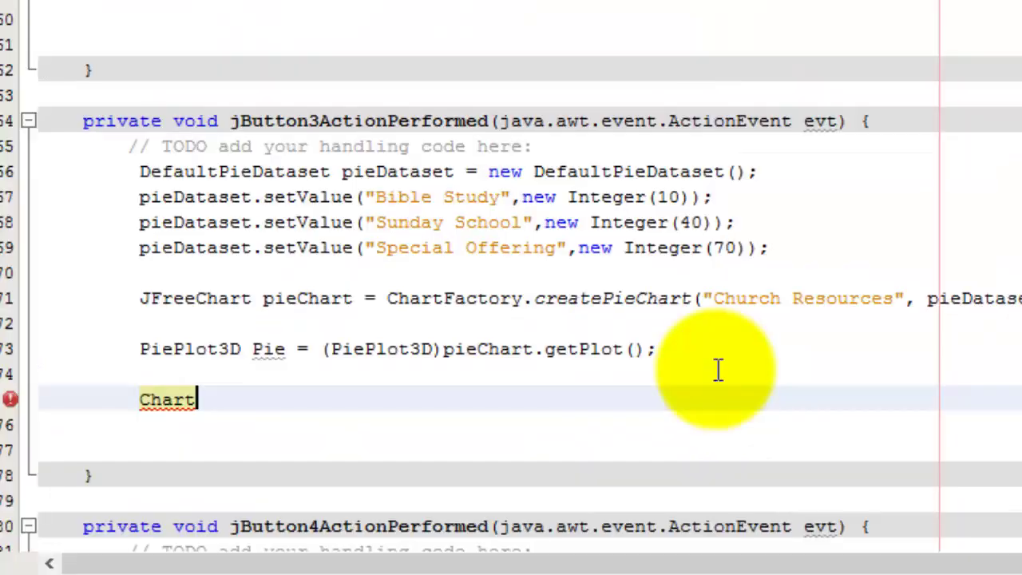
{"action": "type", "text": "Panl"}
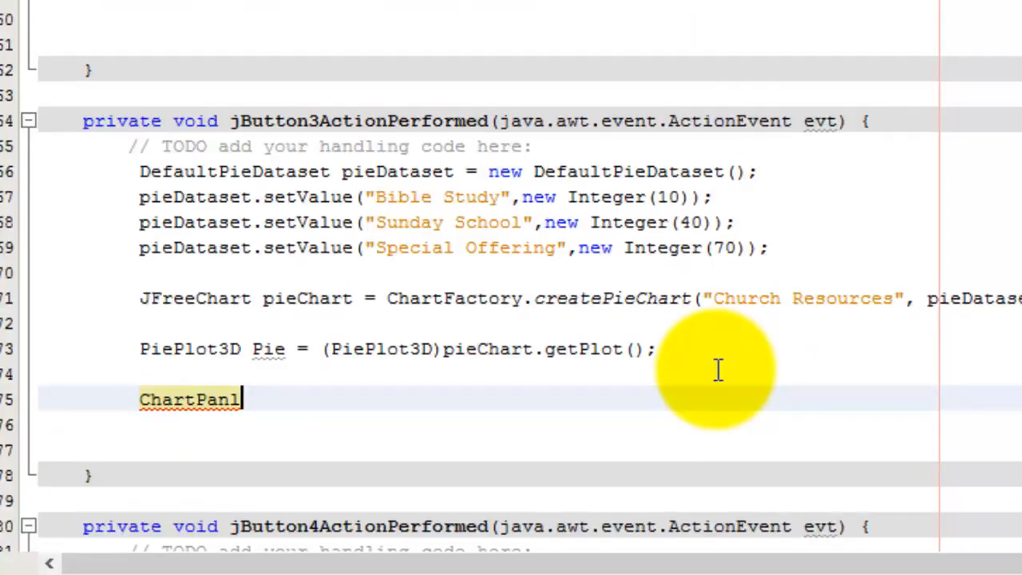
{"action": "key", "text": "BackSpace"}
{"action": "type", "text": "el"}
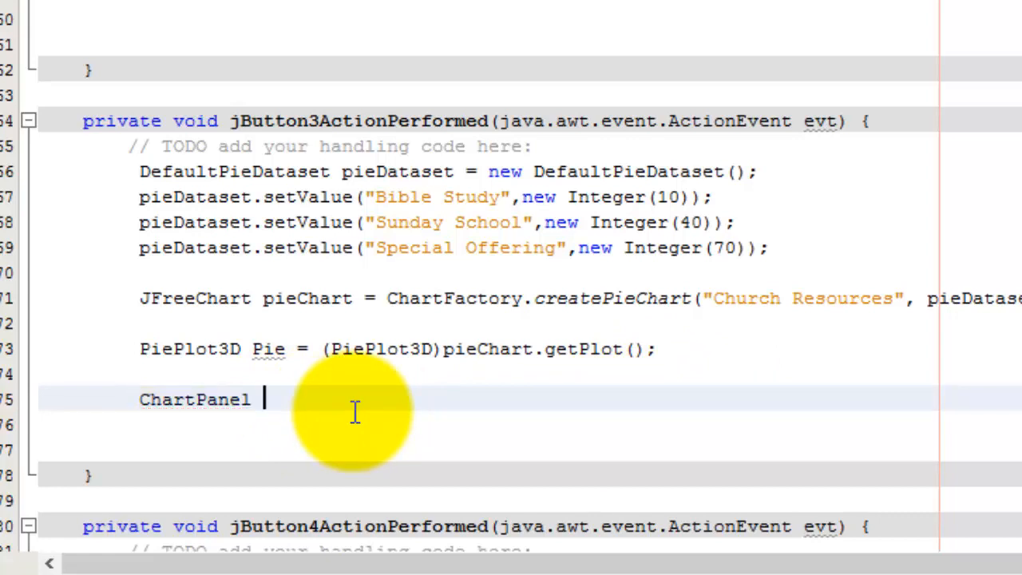
{"action": "type", "text": " pe"}
{"action": "key", "text": "BackSpace"}
{"action": "type", "text": "ie"}
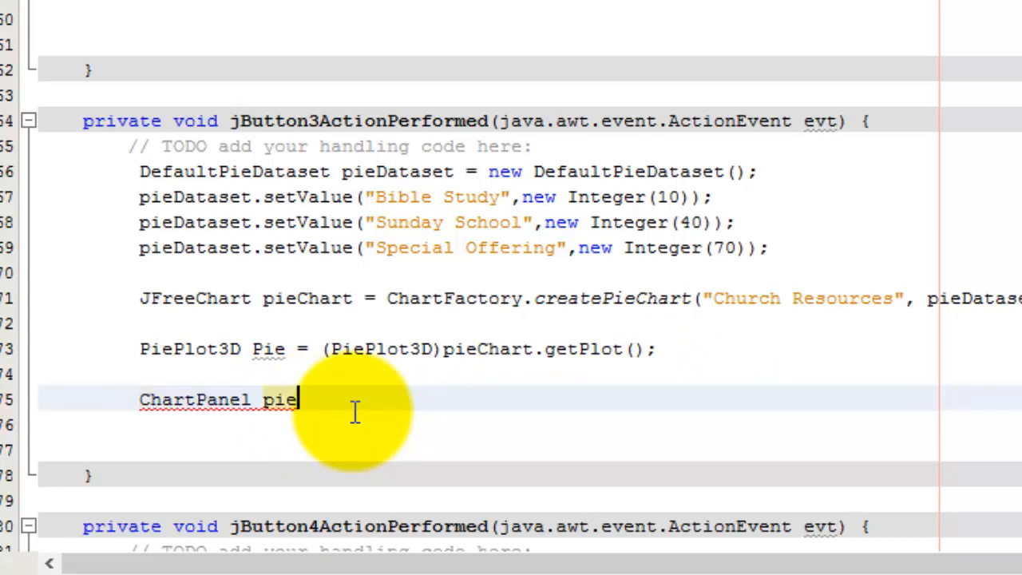
{"action": "type", "text": "Ch"}
{"action": "type", "text": "P"}
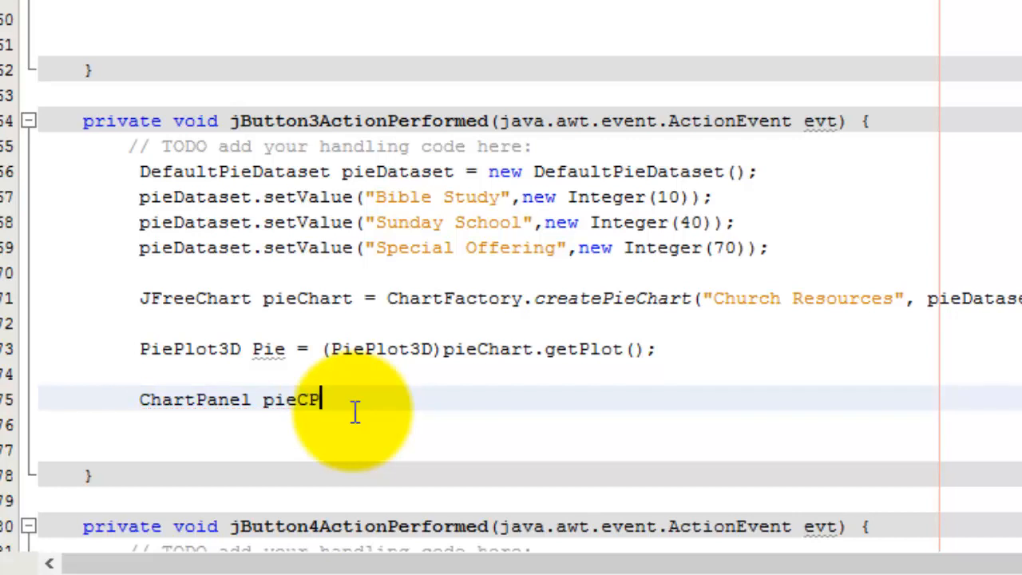
{"action": "key", "text": "BackSpace"}
{"action": "key", "text": "BackSpace"}
{"action": "type", "text": "Panel"}
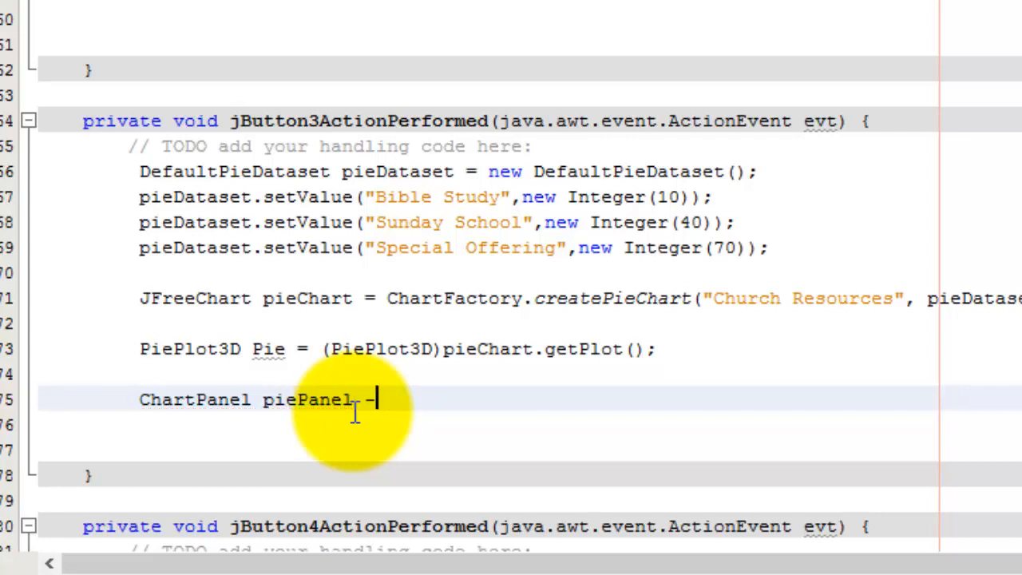
{"action": "type", "text": " = new"}
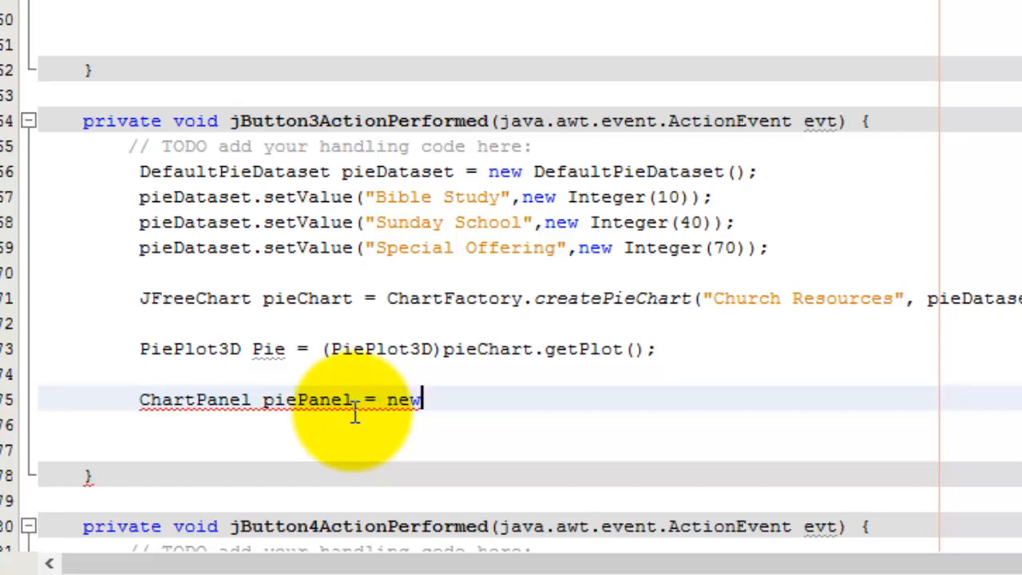
{"action": "type", "text": " ChartP"}
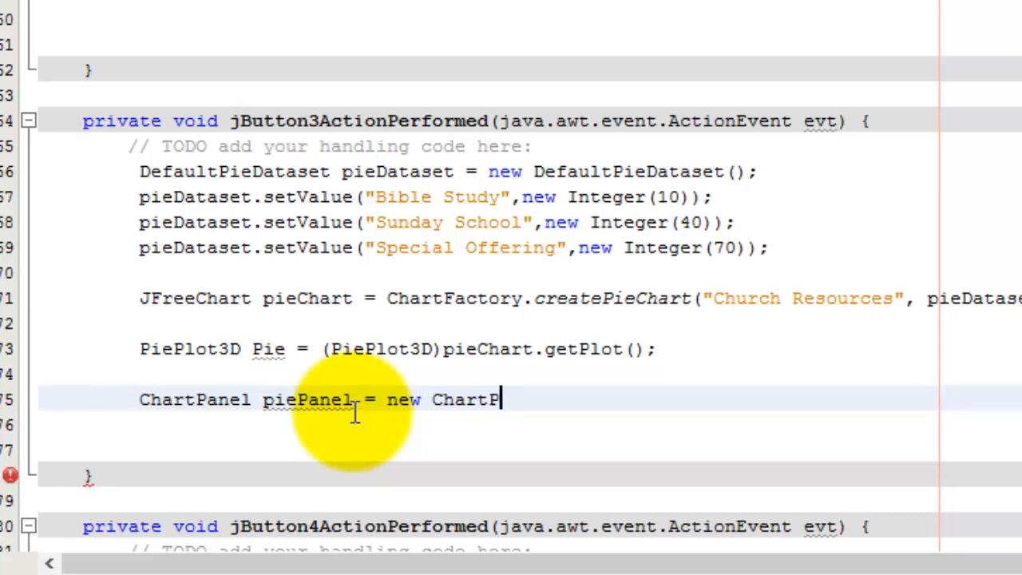
{"action": "type", "text": "anel("}
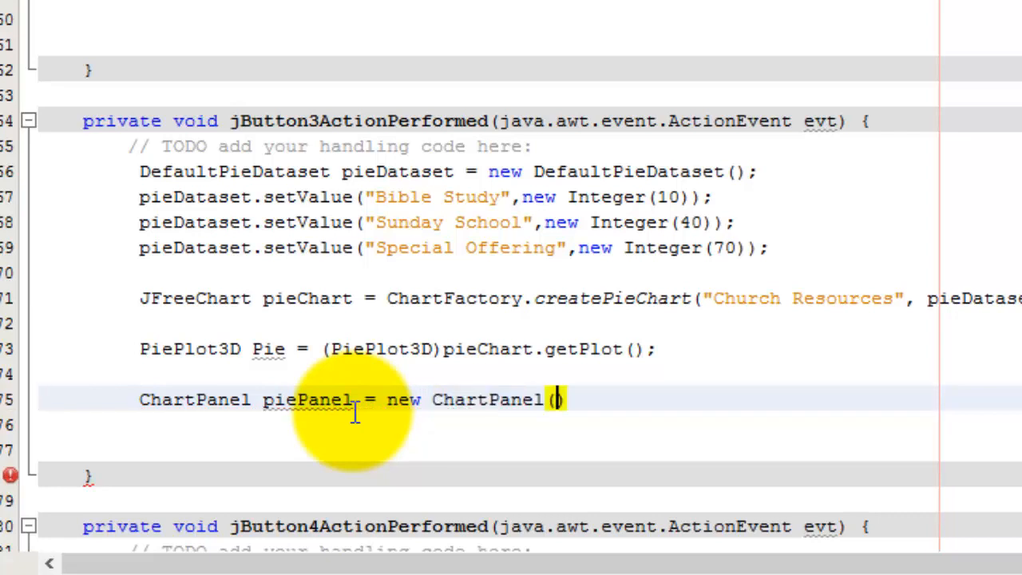
{"action": "type", "text": "pie"}
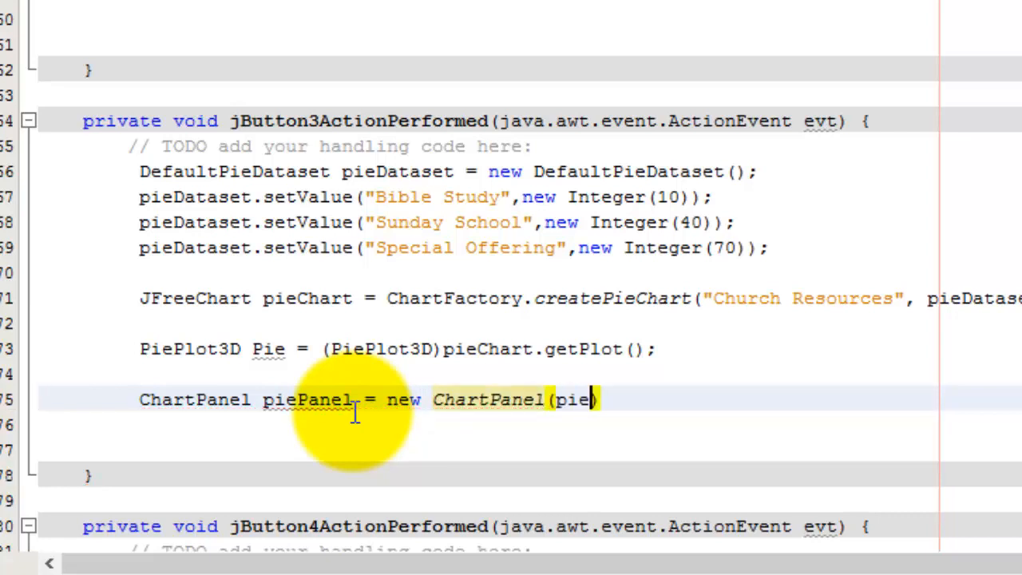
{"action": "type", "text": "Ch"}
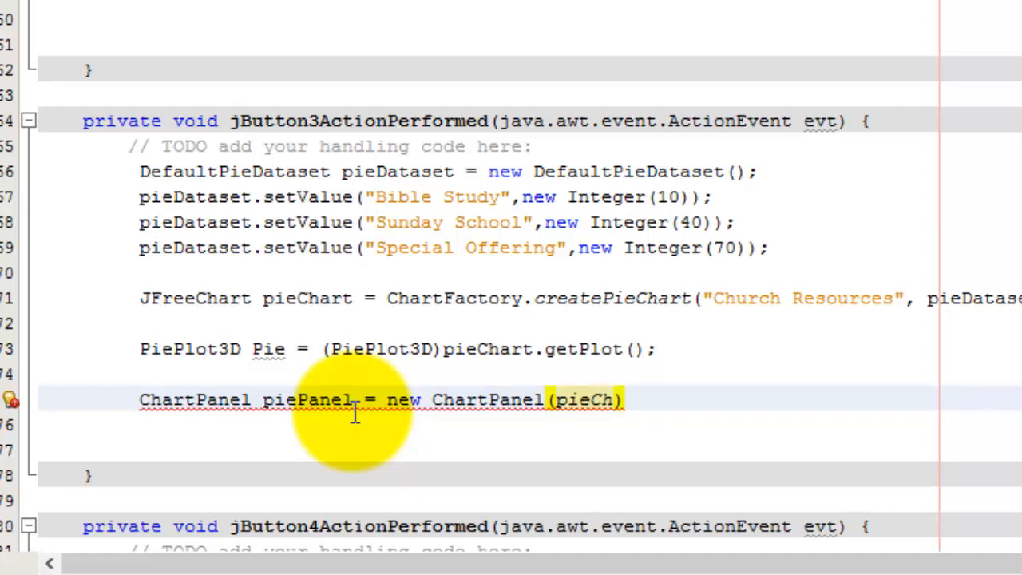
{"action": "type", "text": "art)"}
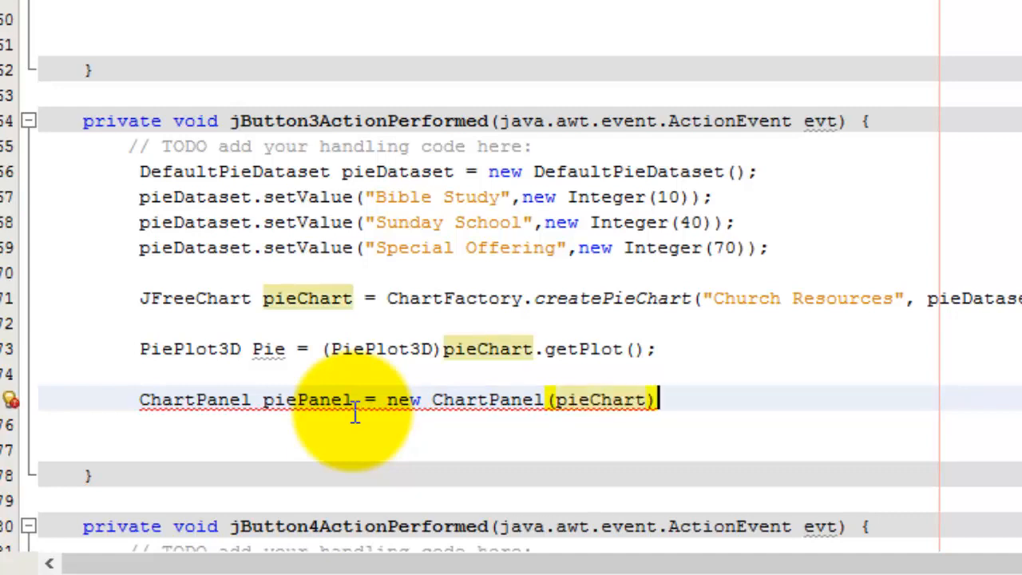
{"action": "type", "text": ";"}
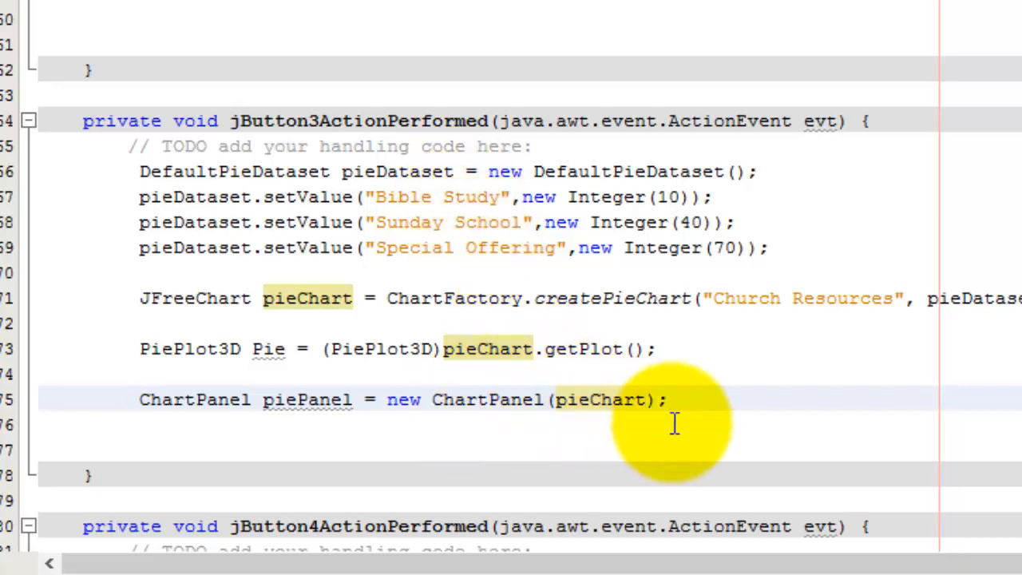
Write panelContent.remove on a new line below the ChartPanel declaration.
{"action": "key", "text": "Return"}
{"action": "key", "text": "Return"}
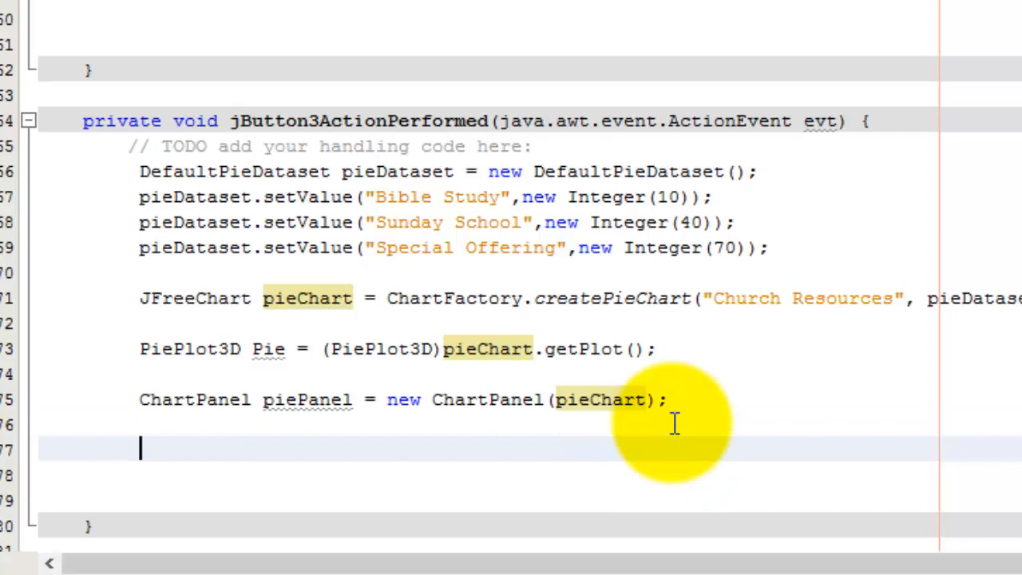
{"action": "type", "text": "pane"}
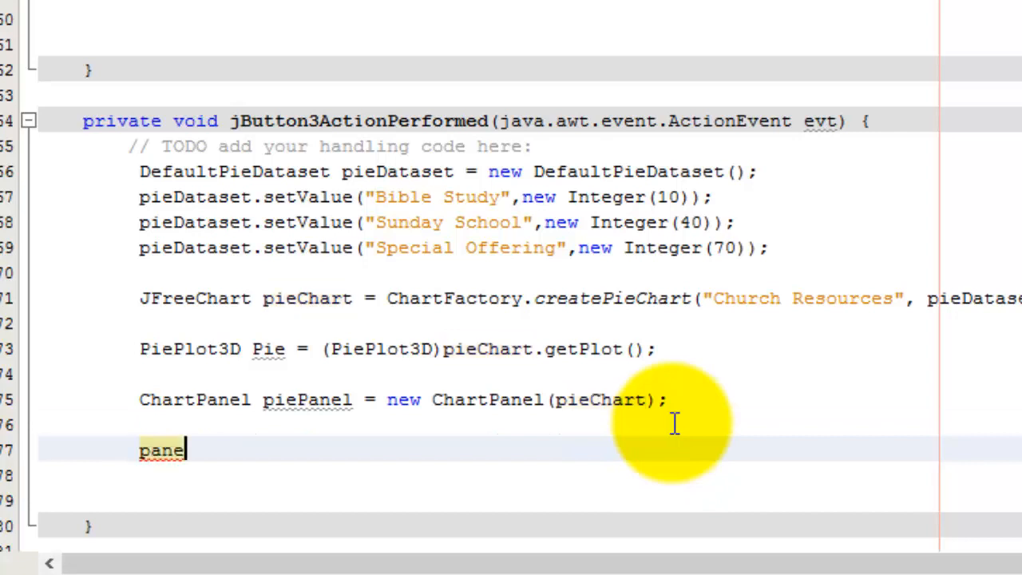
{"action": "type", "text": "lCon"}
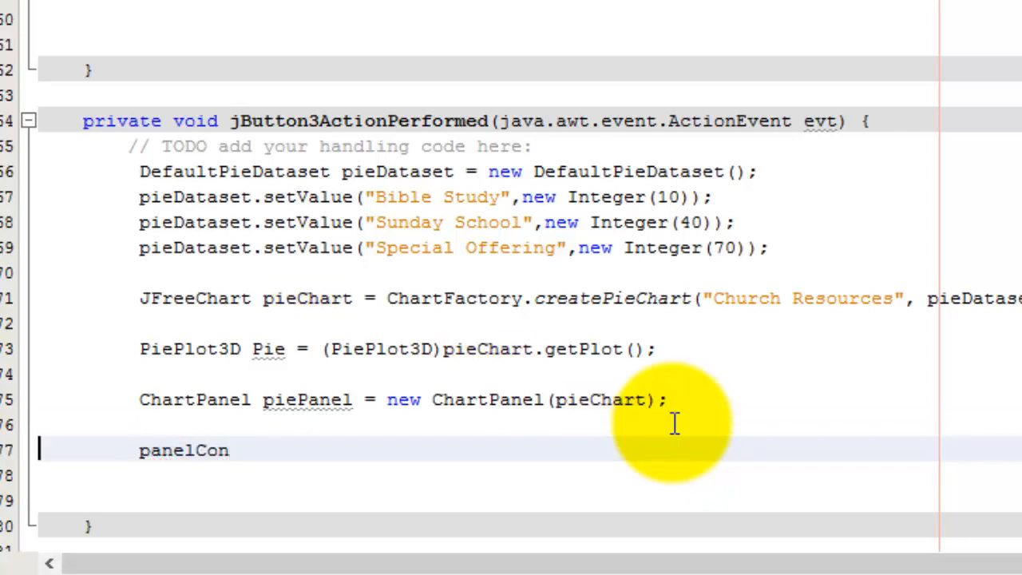
{"action": "type", "text": "tent"}
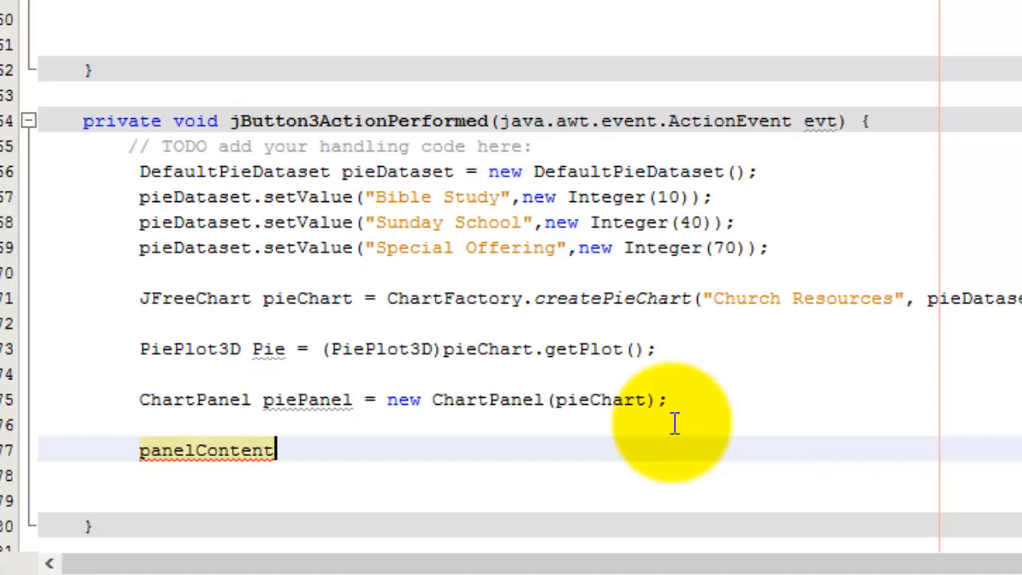
{"action": "type", "text": ".re"}
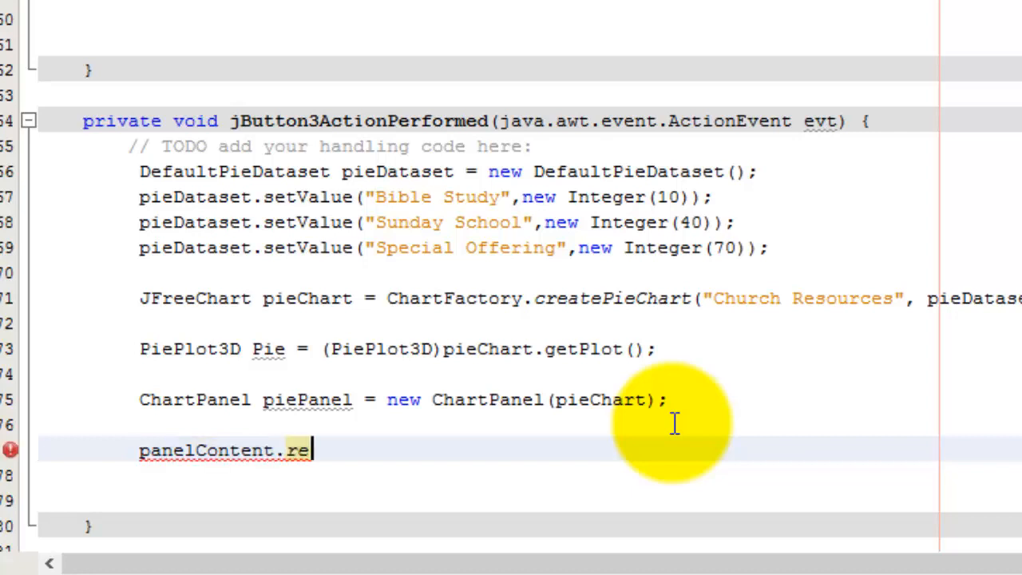
{"action": "type", "text": "move"}
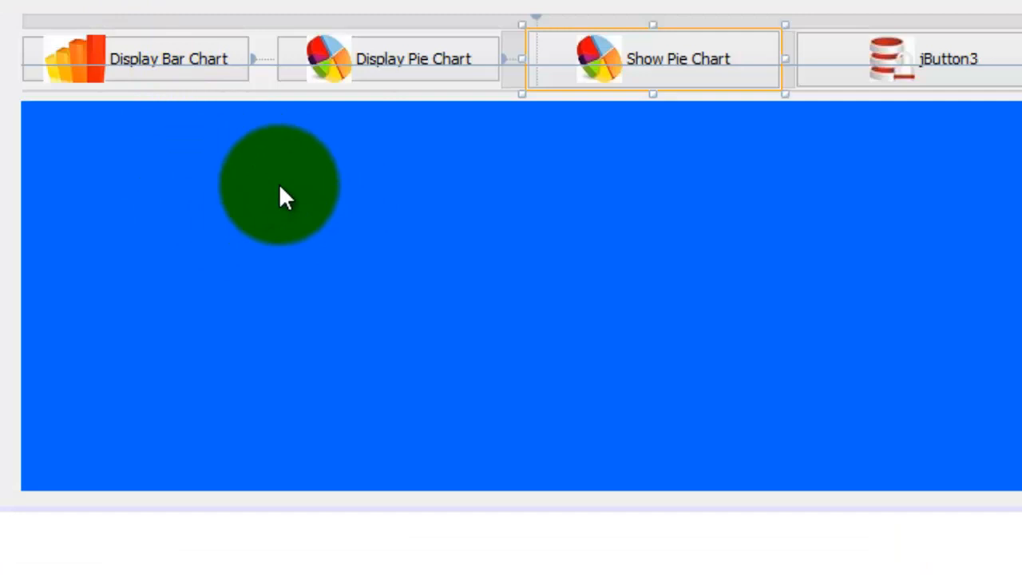
{"action": "left_click", "coordinate": [270, 173]}
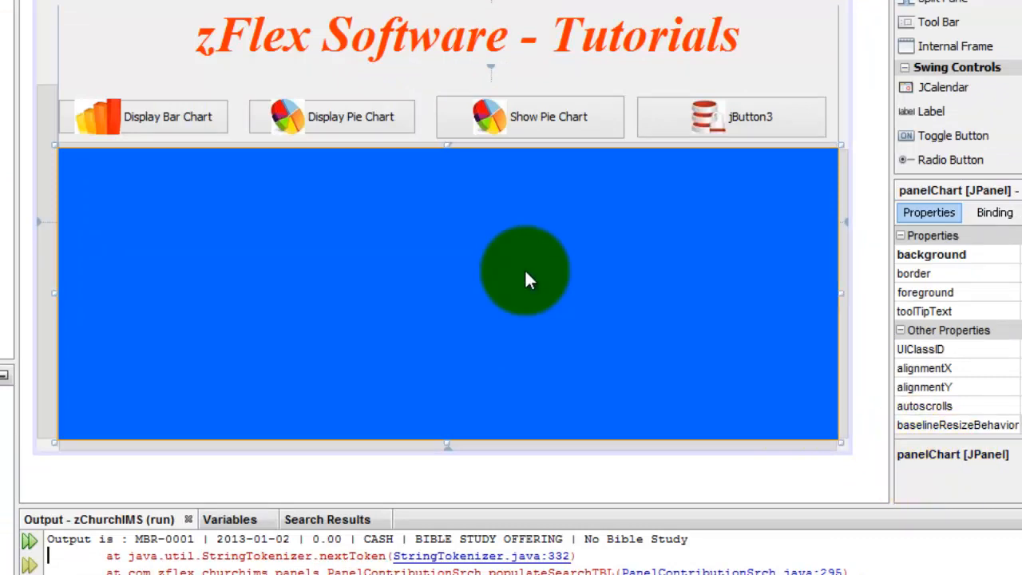
{"action": "left_click_drag", "start_coordinate": [527, 279], "coordinate": [532, 280]}
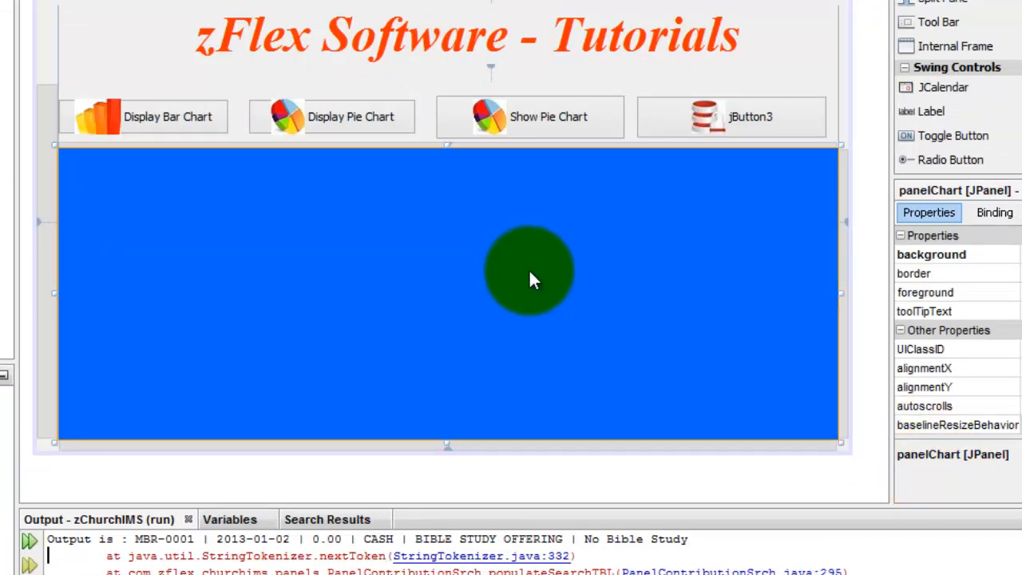
{"action": "mouse_move", "coordinate": [529, 272]}
{"action": "left_mouse_down"}
{"action": "mouse_move", "coordinate": [523, 319]}
{"action": "mouse_move", "coordinate": [630, 258]}
{"action": "mouse_move", "coordinate": [562, 242]}
{"action": "mouse_move", "coordinate": [499, 207]}
{"action": "left_mouse_up"}
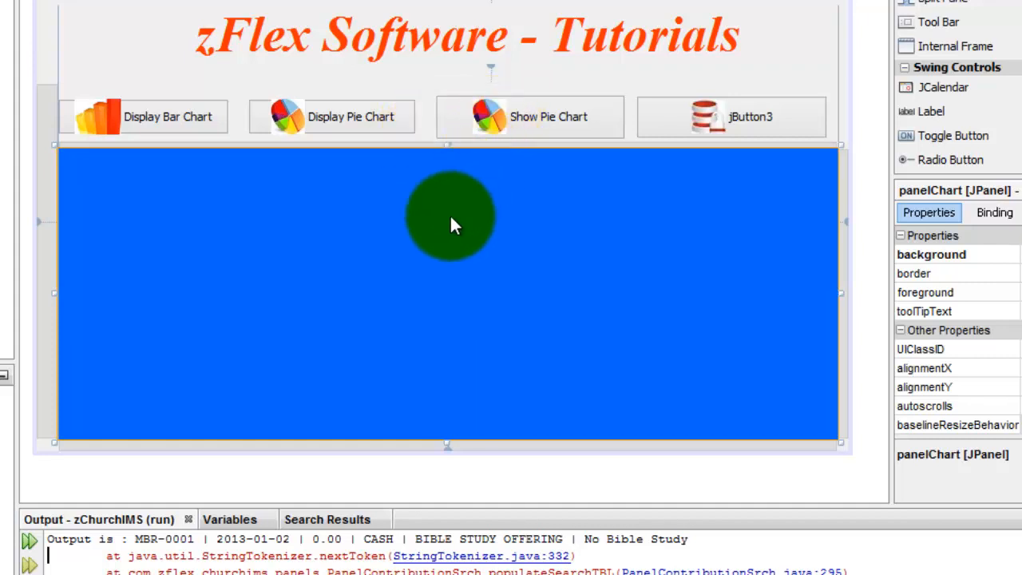
{"action": "left_click_drag", "start_coordinate": [460, 189], "coordinate": [468, 231]}
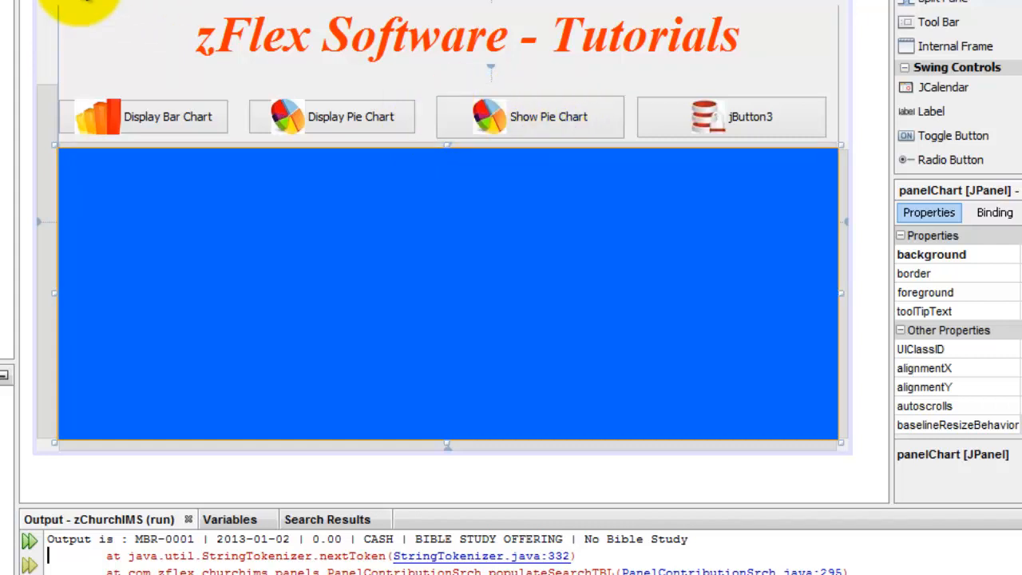
{"action": "left_click", "coordinate": [60, 2]}
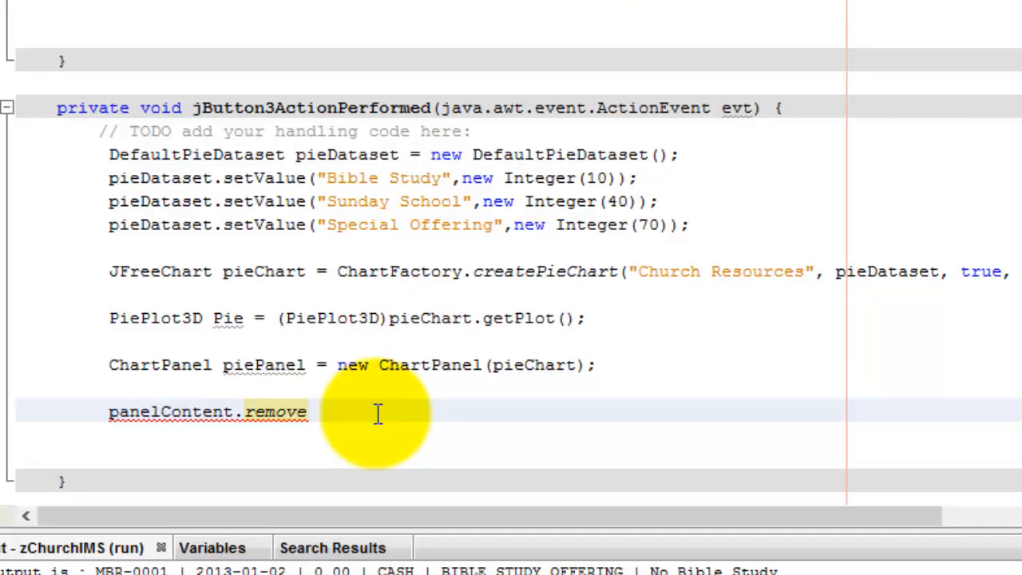
{"action": "type", "text": "A"}
{"action": "type", "text": "ll()"}
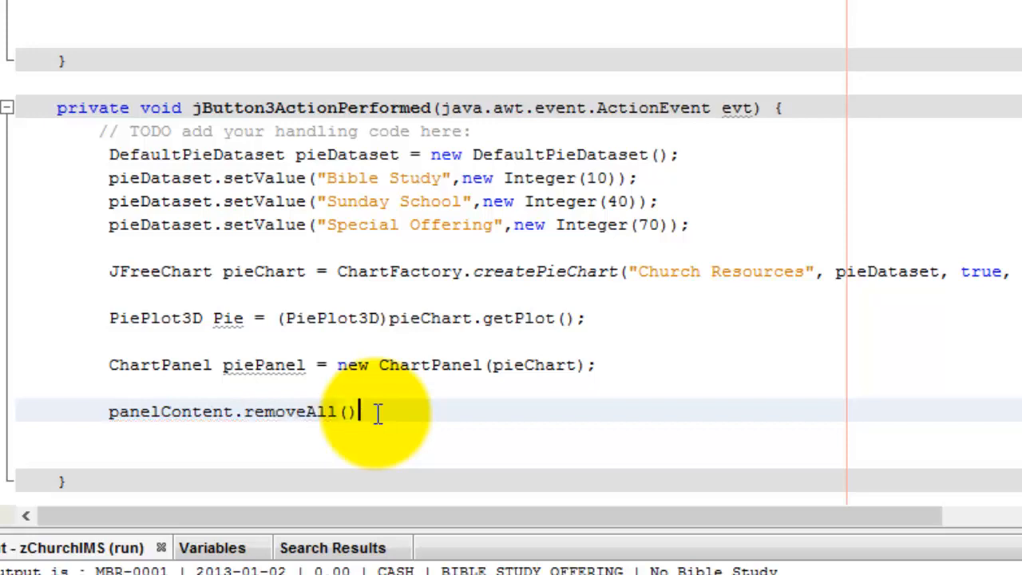
{"action": "type", "text": ";"}
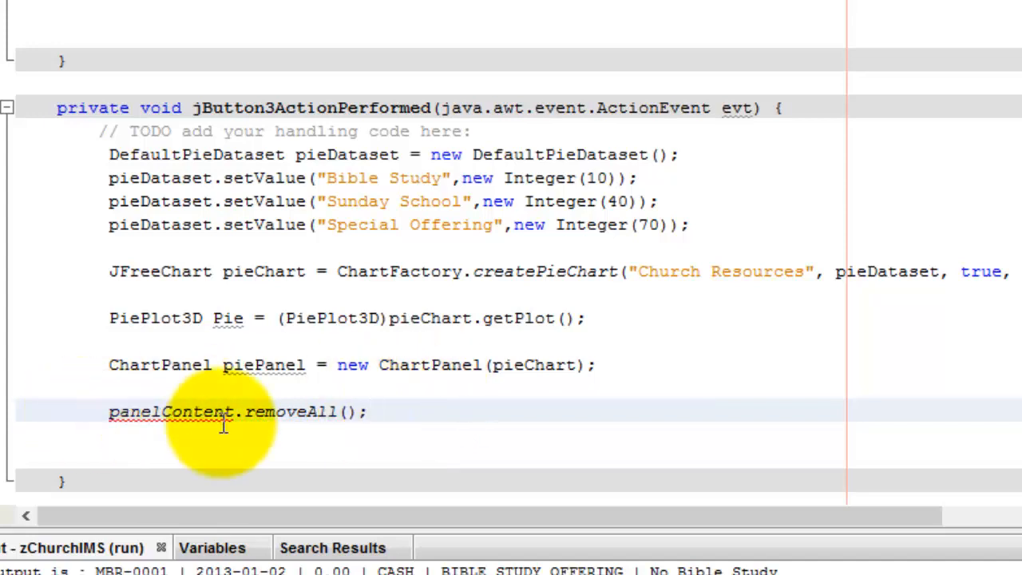
{"action": "mouse_move", "coordinate": [4, 412]}
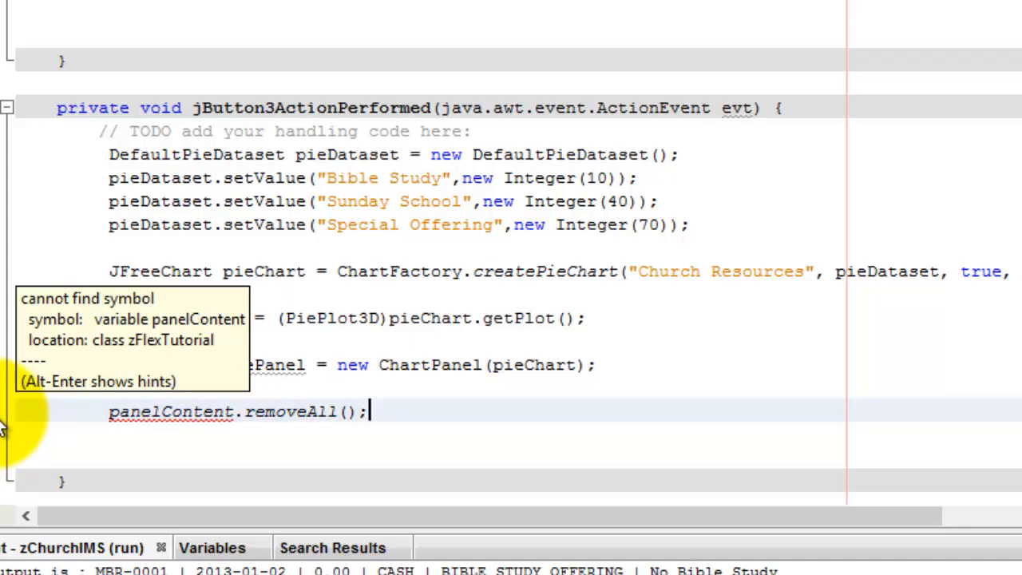
Check the blue panel's real name in Design view and rename panelContent to panelChart in removeAll().
{"action": "left_click", "coordinate": [4, 424]}
{"action": "left_click", "coordinate": [286, 392]}
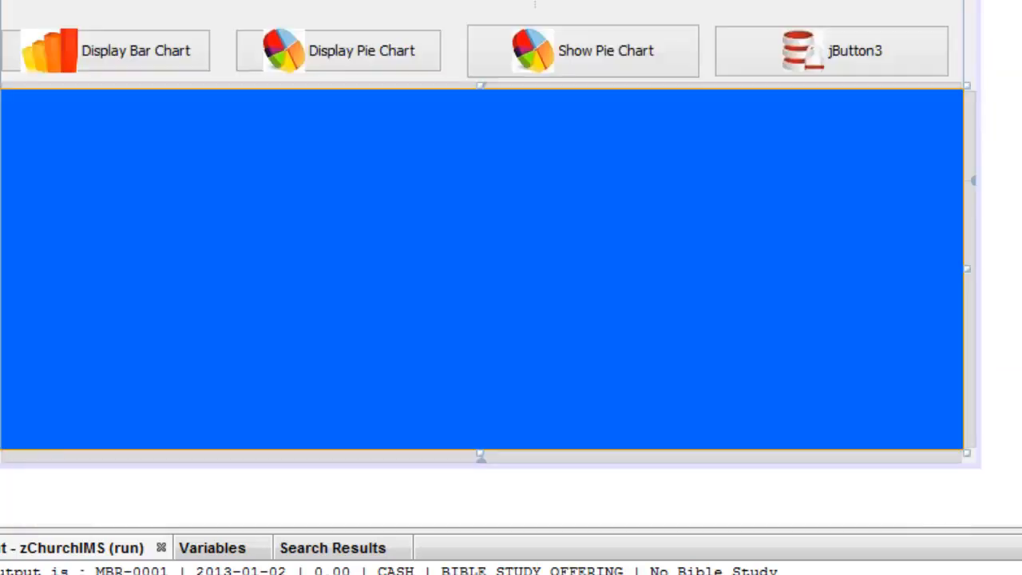
{"action": "left_click", "coordinate": [408, 290]}
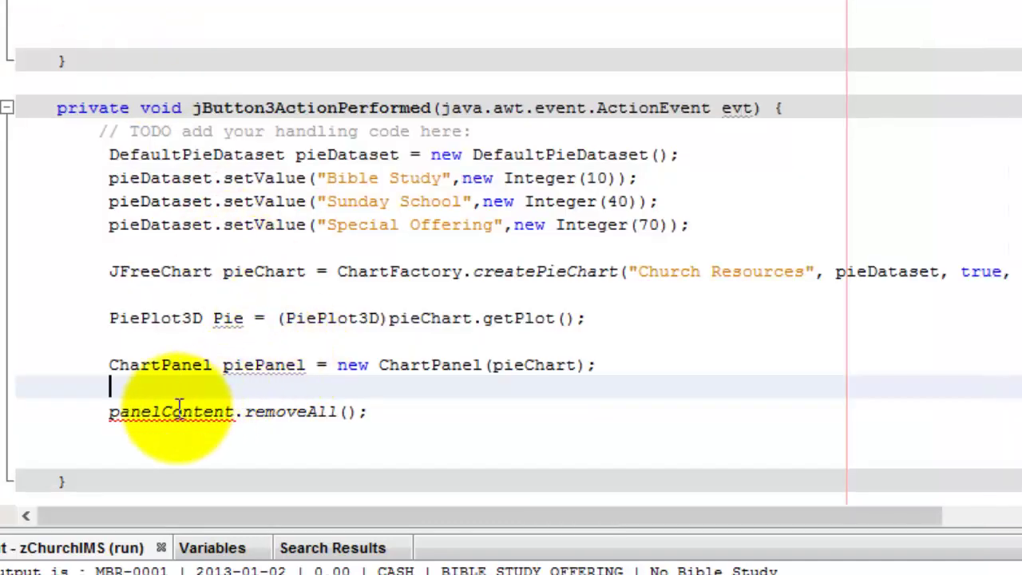
{"action": "left_click", "coordinate": [234, 411]}
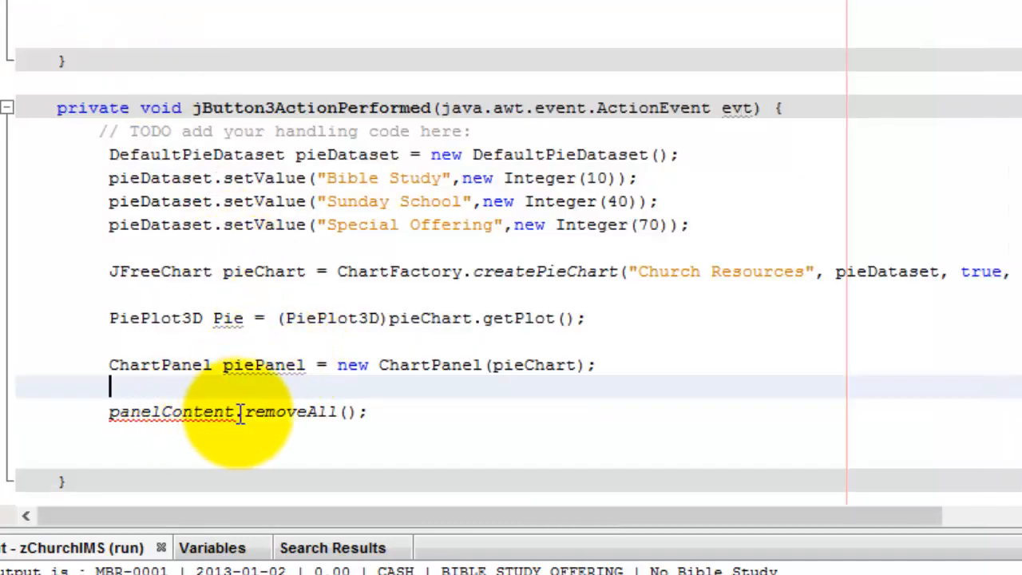
{"action": "key", "text": "BackSpace"}
{"action": "key", "text": "BackSpace"}
{"action": "key", "text": "BackSpace"}
{"action": "key", "text": "BackSpace"}
{"action": "key", "text": "BackSpace"}
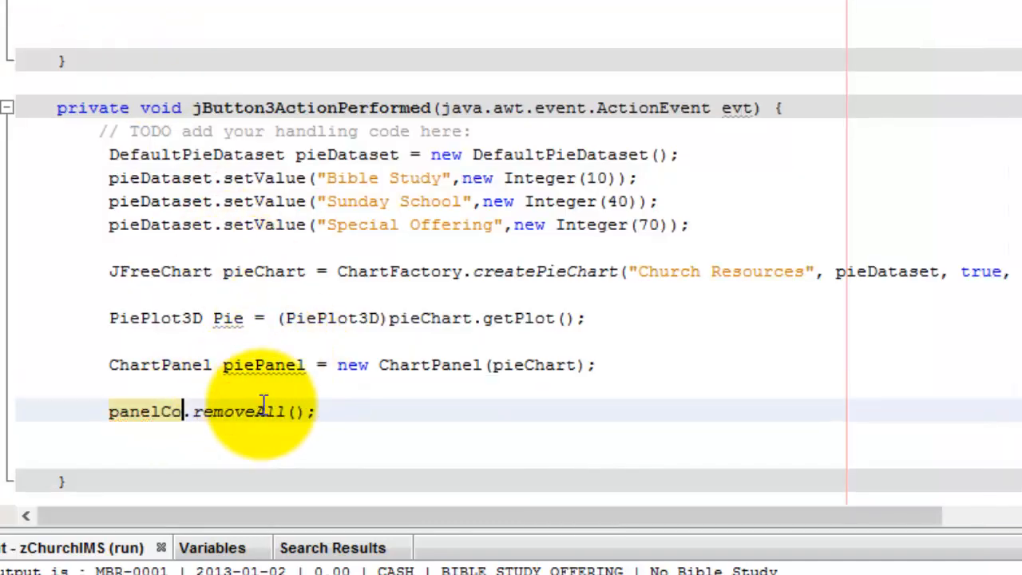
{"action": "key", "text": "BackSpace"}
{"action": "key", "text": "BackSpace"}
{"action": "type", "text": "Chart"}
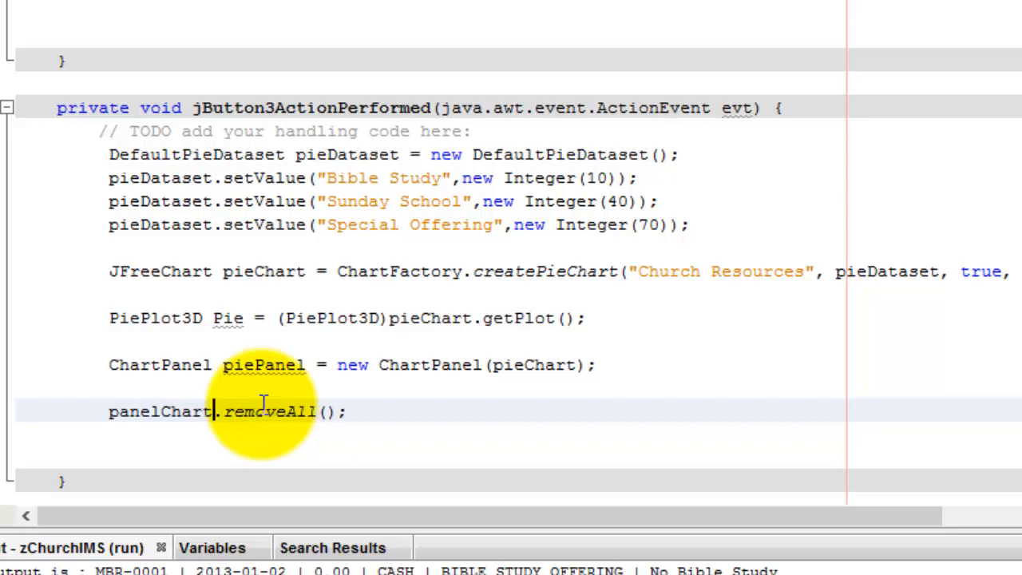
Write panelChart.add(piePanel); after removeAll(), then begin another panelChart statement.
{"action": "left_click", "coordinate": [387, 411]}
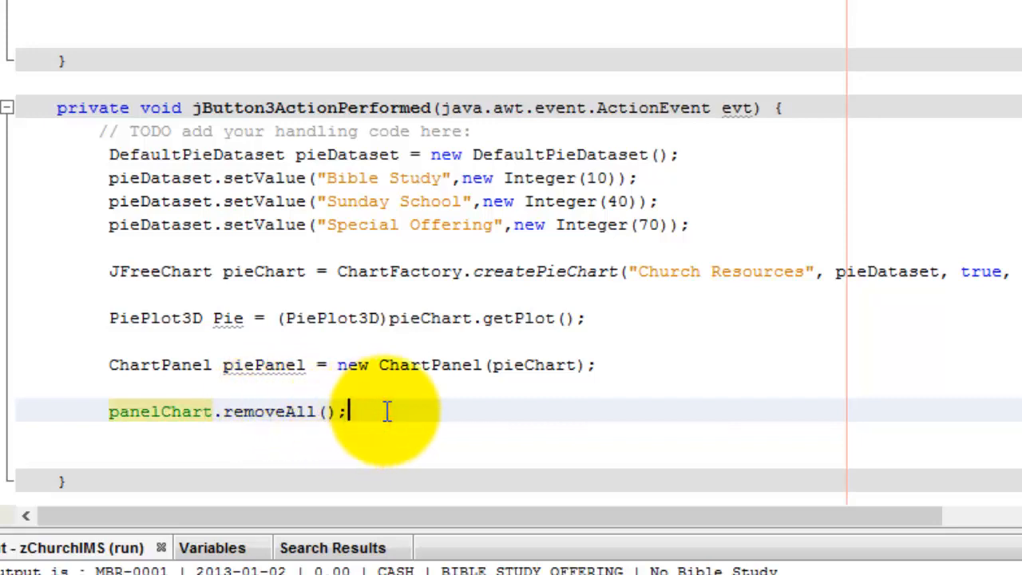
{"action": "key", "text": "Return"}
{"action": "scroll", "coordinate": [380, 407], "scroll_direction": "down", "scroll_amount": 1}
{"action": "scroll", "coordinate": [403, 352], "scroll_direction": "down", "scroll_amount": 1}
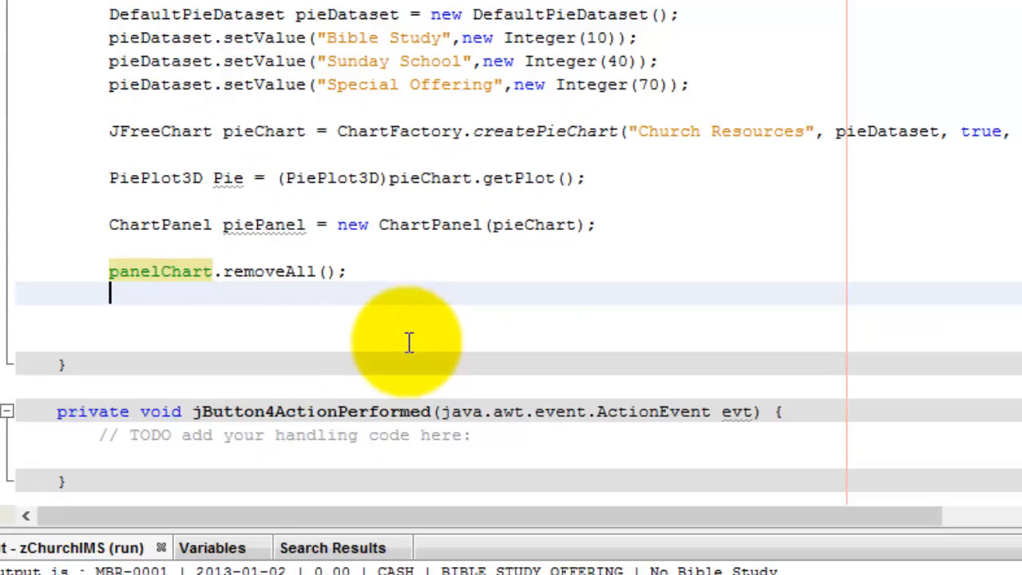
{"action": "scroll", "coordinate": [406, 339], "scroll_direction": "down", "scroll_amount": 1}
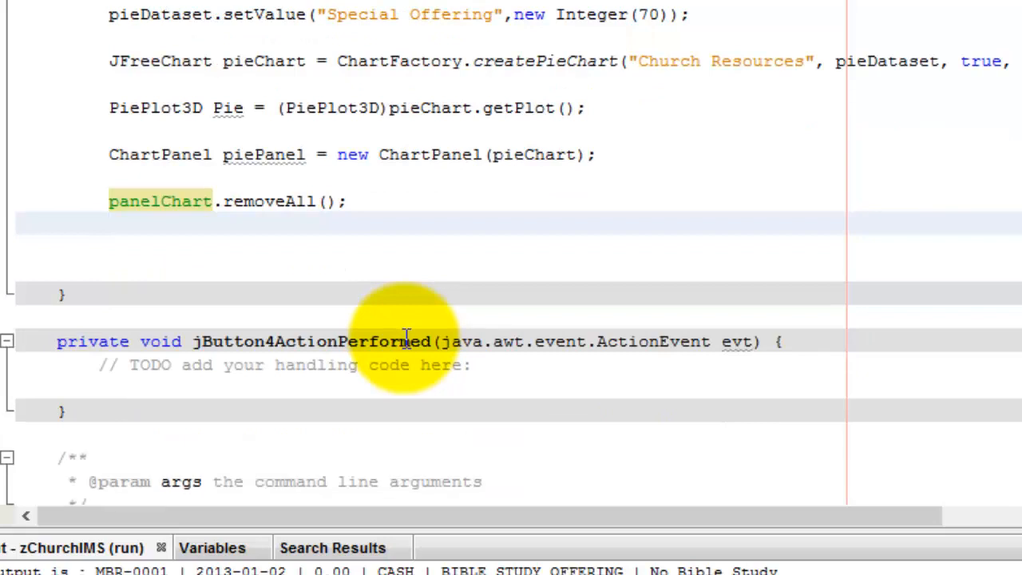
{"action": "type", "text": "panelC"}
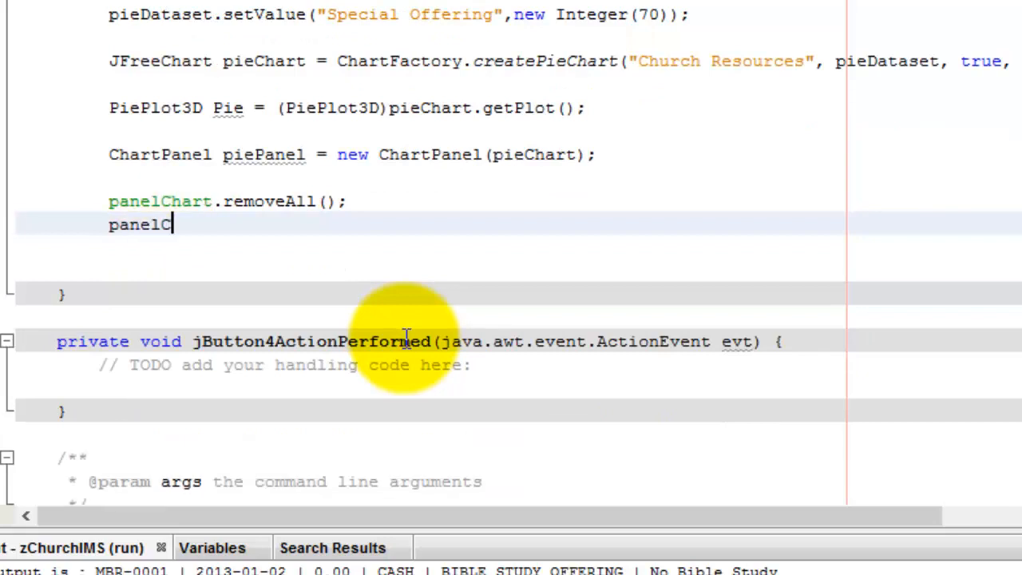
{"action": "type", "text": "ha"}
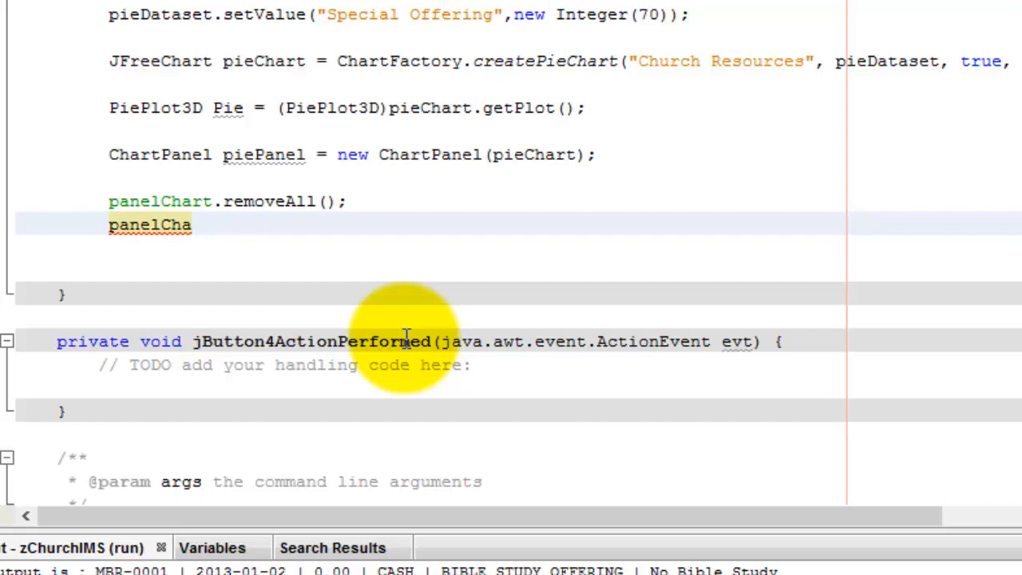
{"action": "type", "text": "rt."}
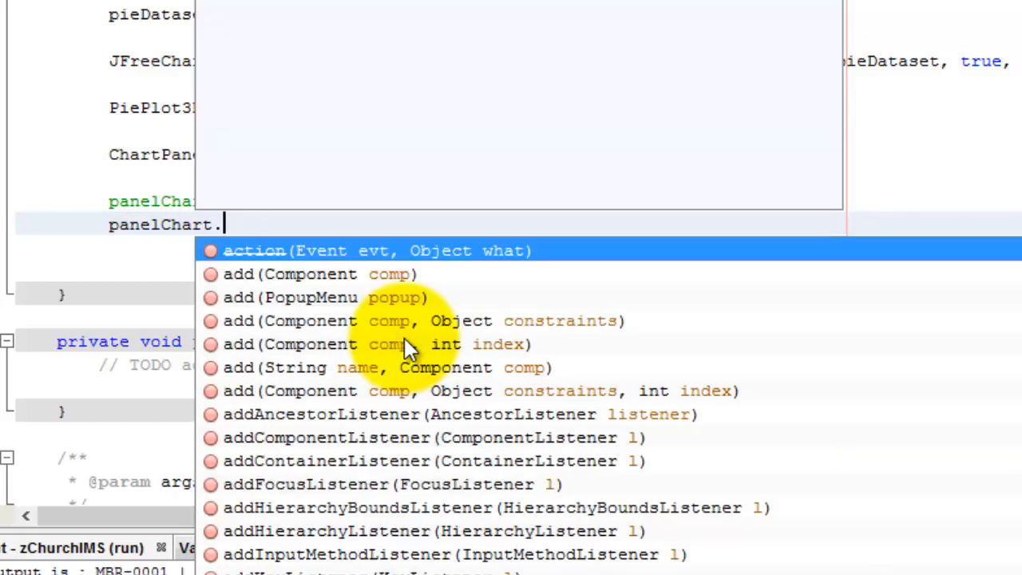
{"action": "type", "text": "add"}
{"action": "key", "text": "Return"}
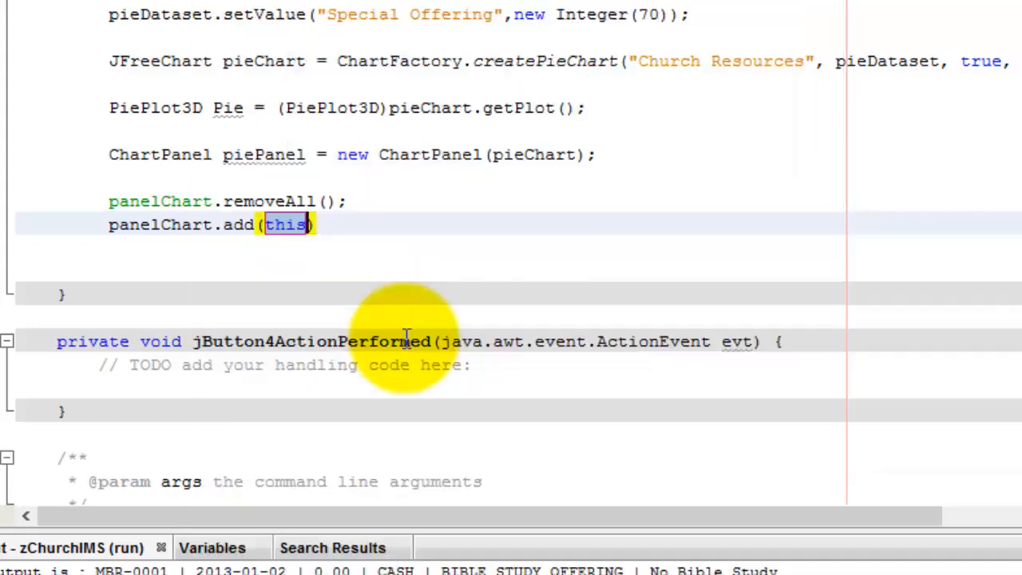
{"action": "key", "text": "BackSpace"}
{"action": "key", "text": "BackSpace"}
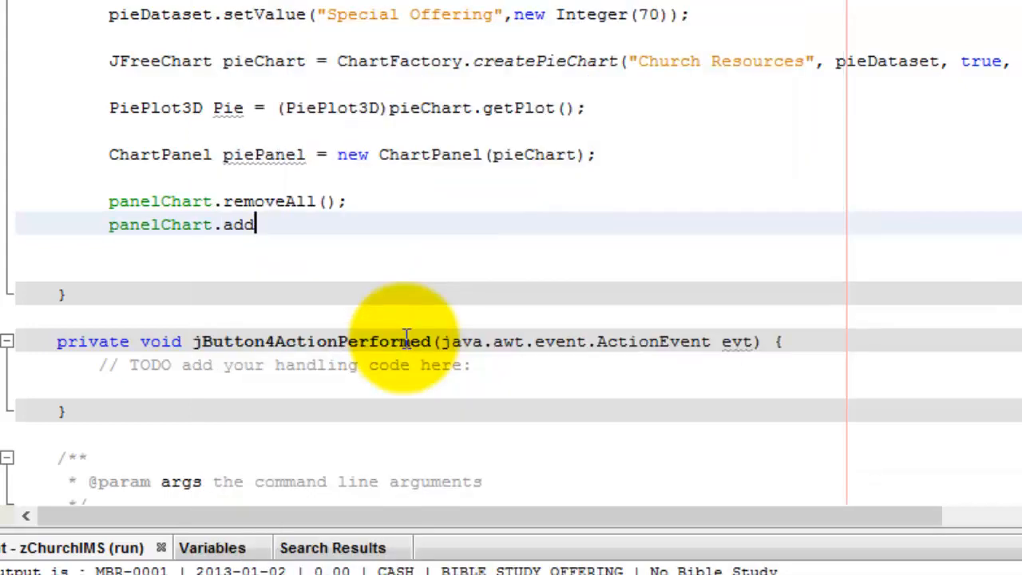
{"action": "type", "text": "("}
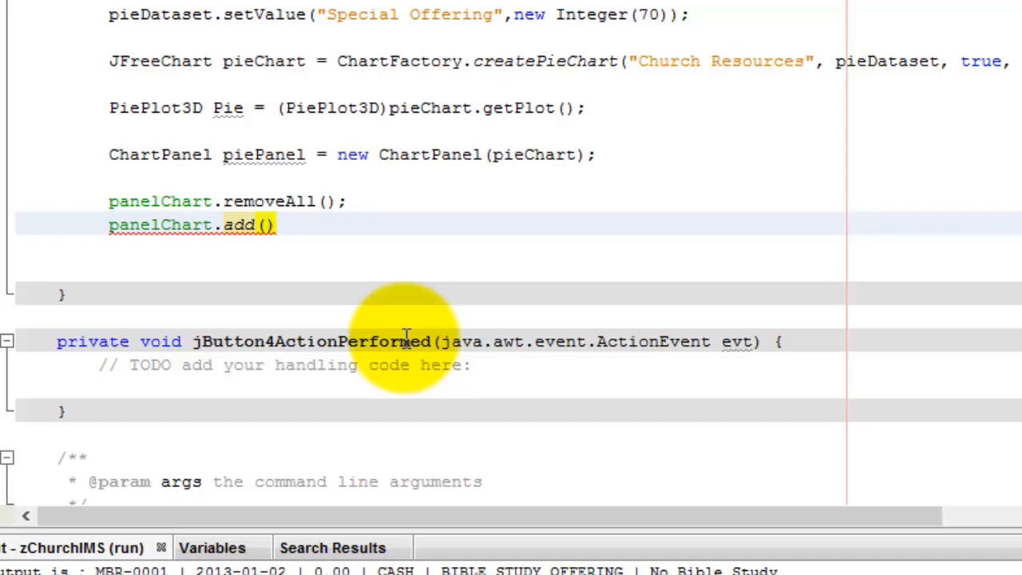
{"action": "type", "text": "pe"}
{"action": "key", "text": "BackSpace"}
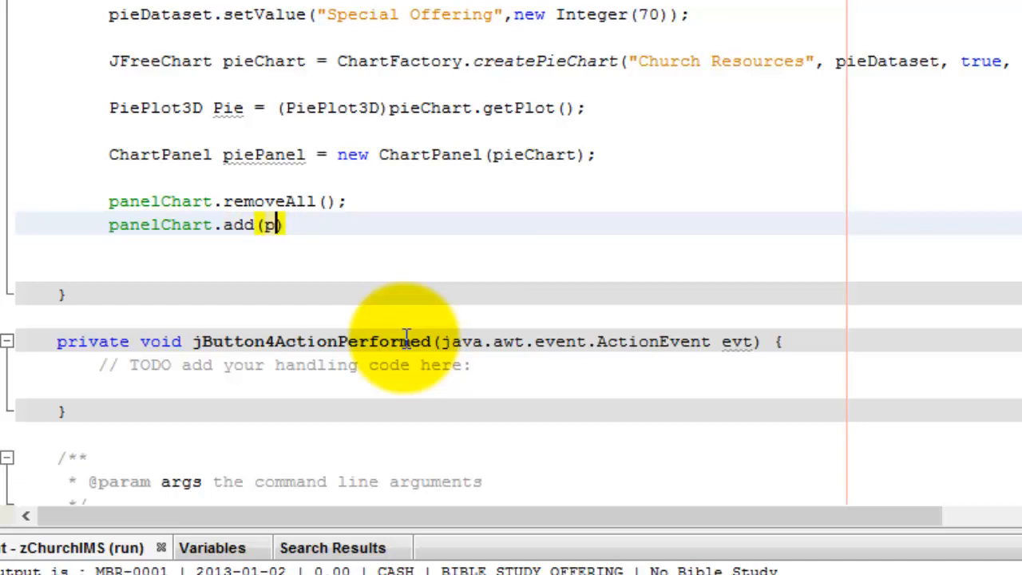
{"action": "type", "text": "ieP"}
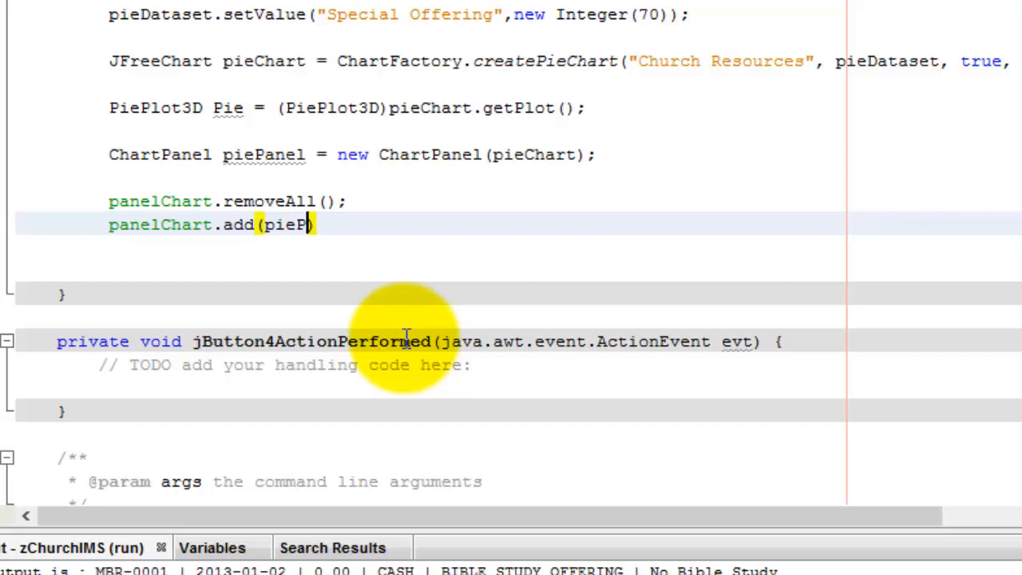
{"action": "type", "text": "anel)"}
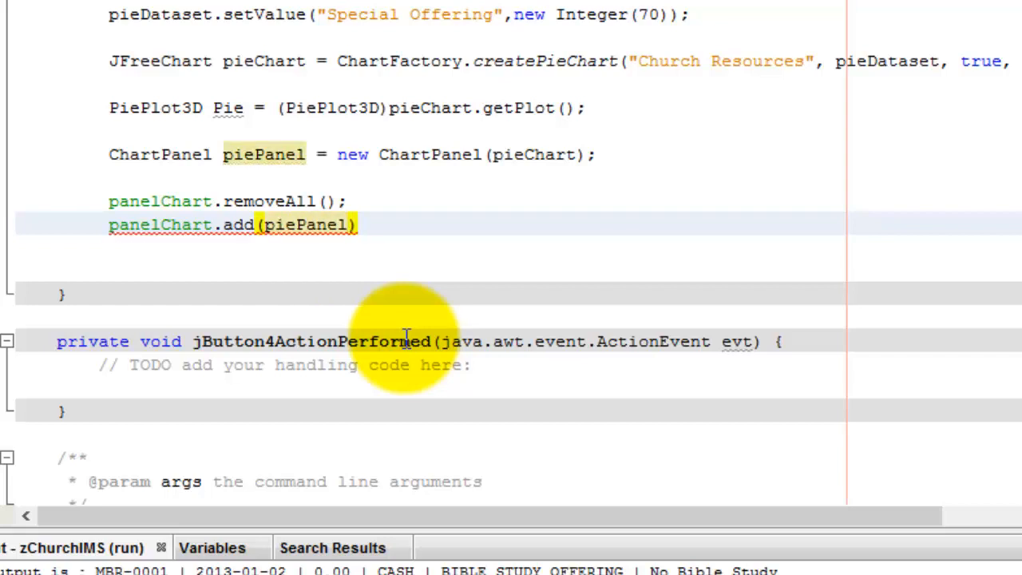
{"action": "type", "text": ";"}
{"action": "key", "text": "Return"}
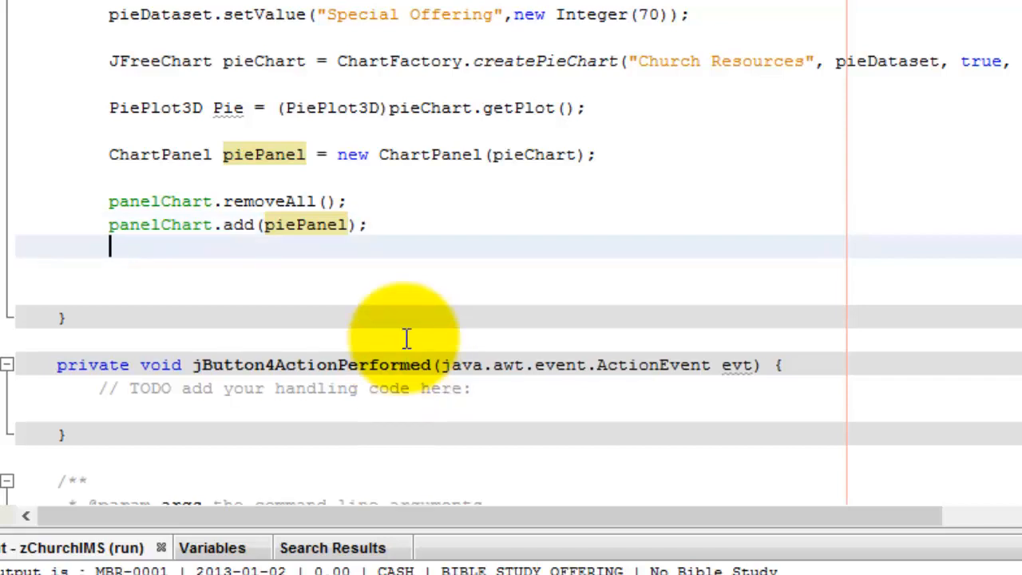
{"action": "type", "text": "panelChart."}
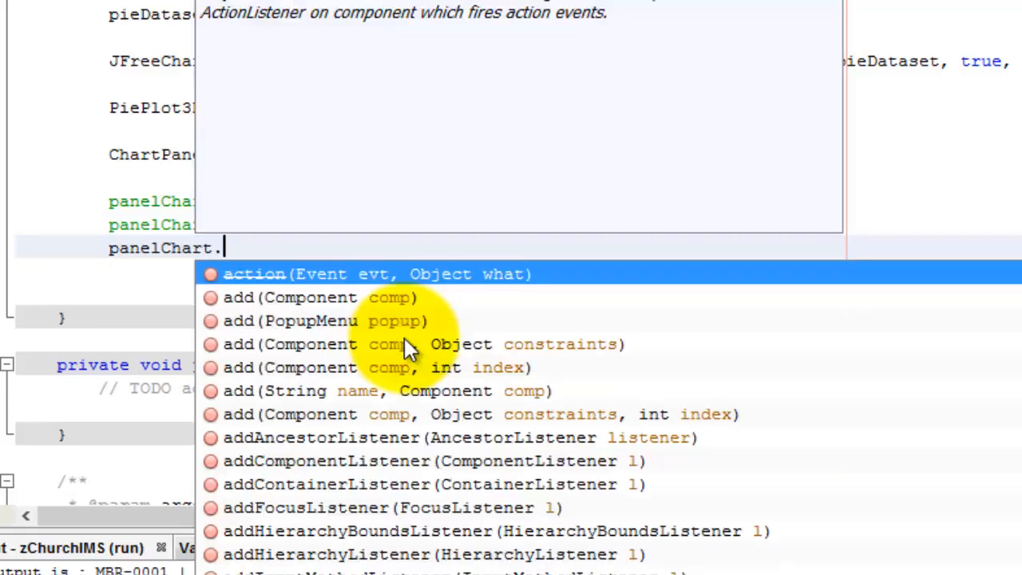
{"action": "type", "text": "val"}
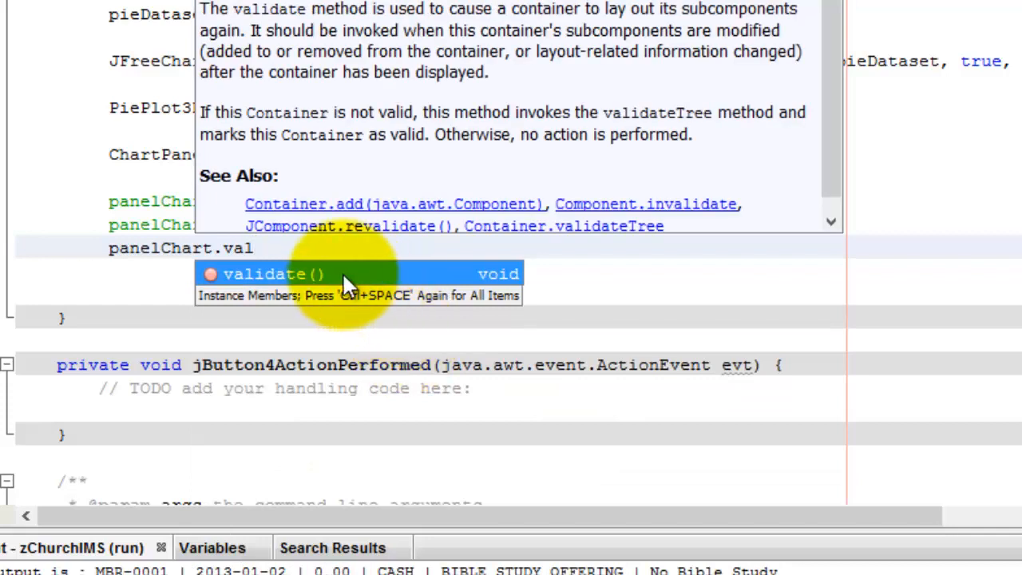
Call panelChart.validate(); and add piePanel at BorderLayout.CENTER.
{"action": "key", "text": "Return"}
{"action": "type", "text": ";"}
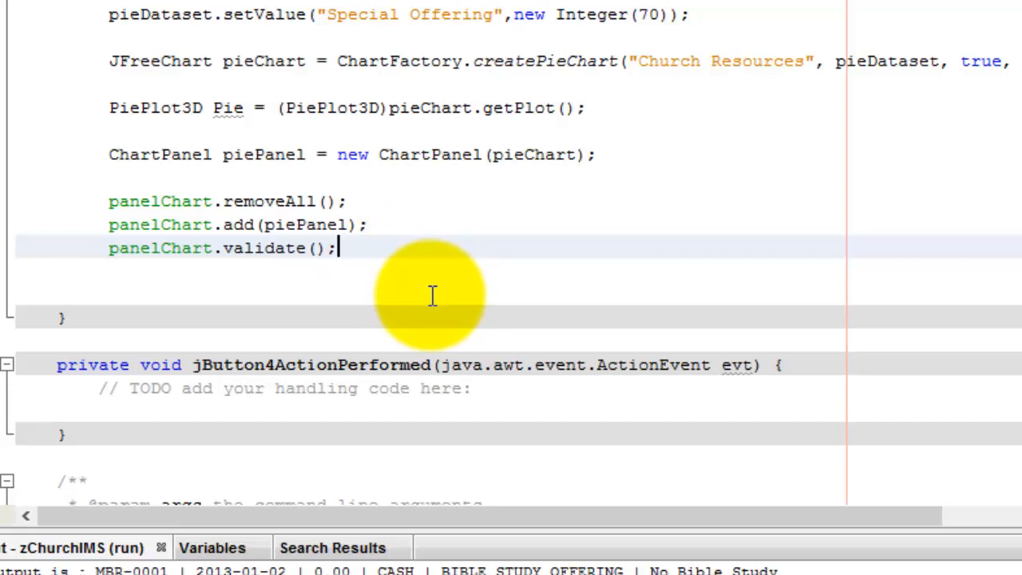
{"action": "left_click", "coordinate": [352, 225]}
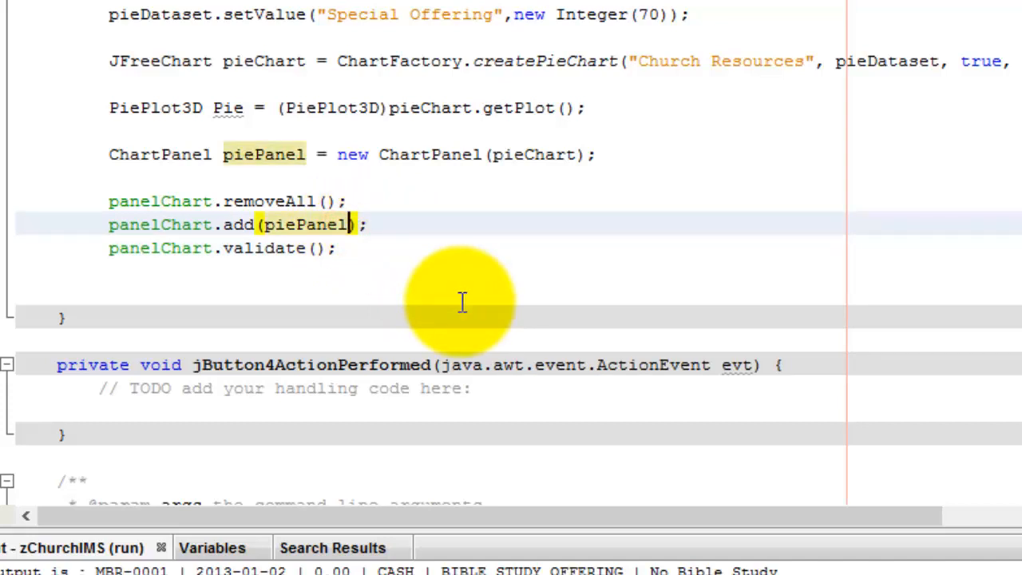
{"action": "type", "text": ", Bor"}
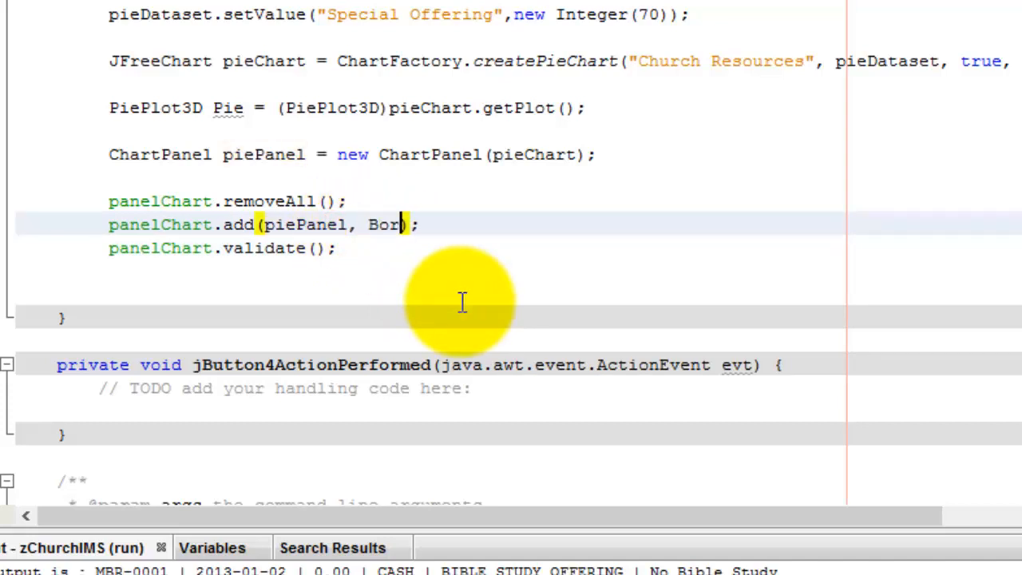
{"action": "type", "text": "derLayout"}
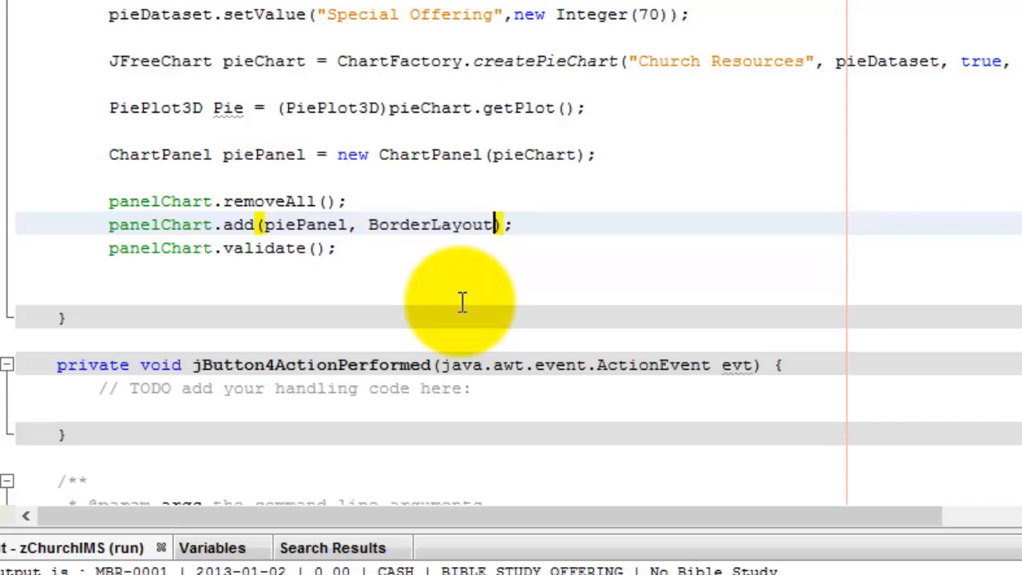
{"action": "type", "text": ".CE"}
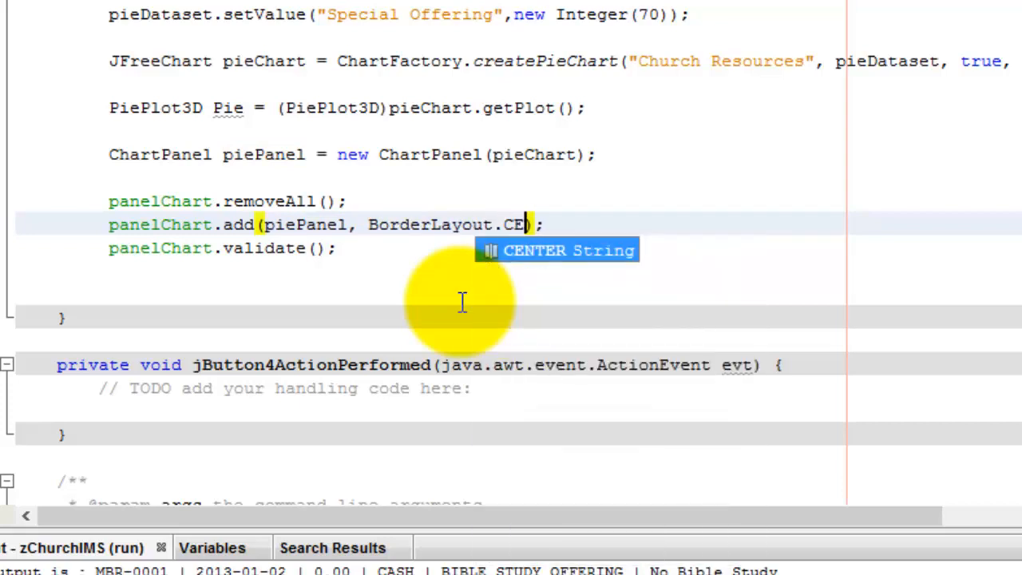
{"action": "type", "text": "NTER"}
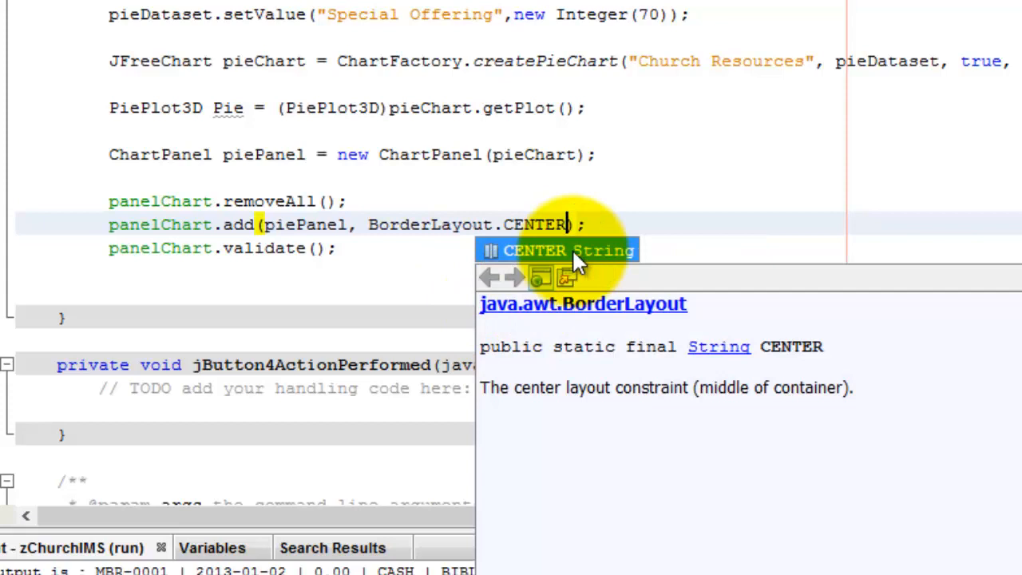
{"action": "left_click", "coordinate": [601, 224]}
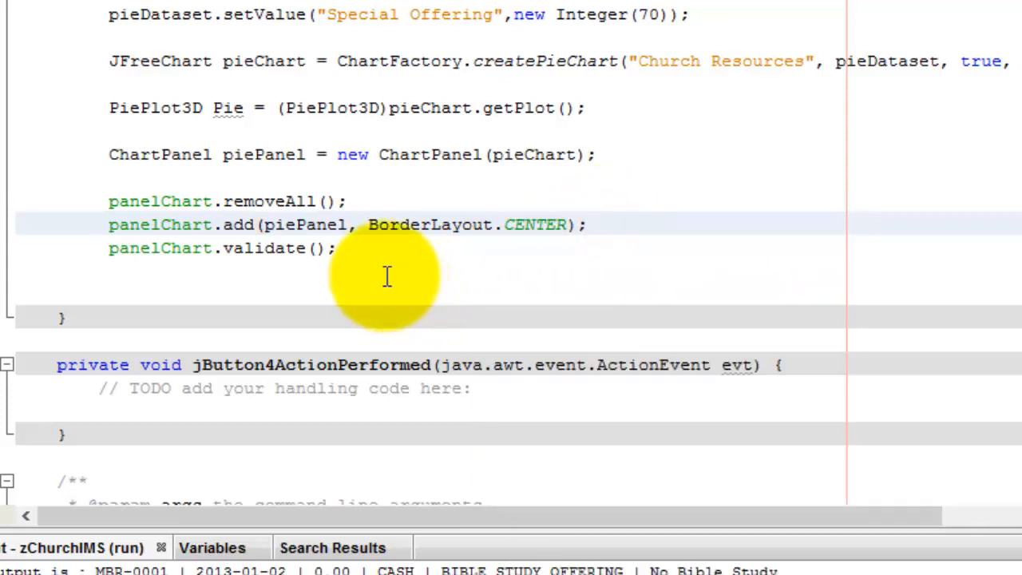
{"action": "scroll", "coordinate": [387, 276], "scroll_direction": "up", "scroll_amount": 1}
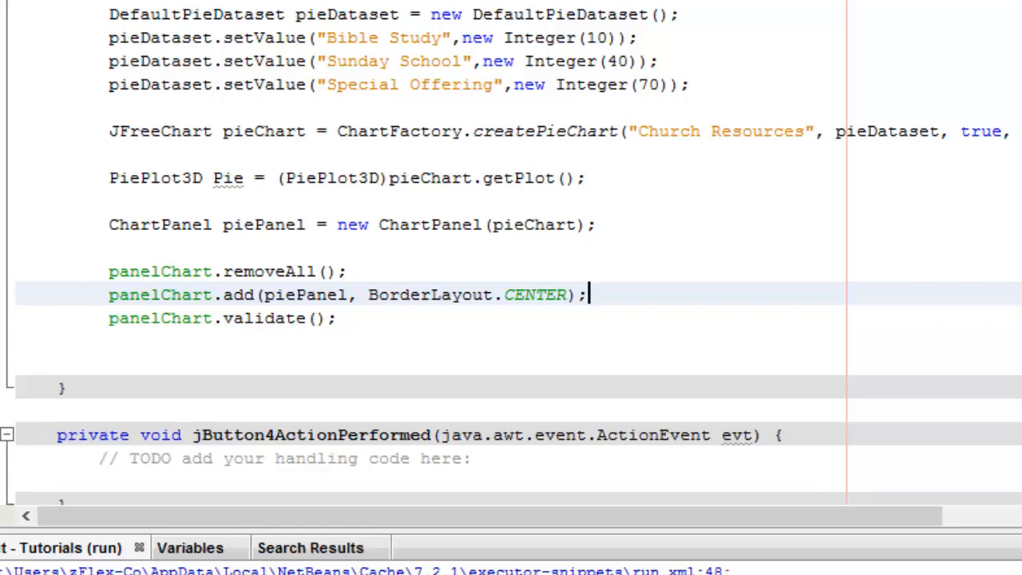
Change ChartFactory.createPieChart to createPieChart3D for the PiePlot3D cast, then Clean and Build.
{"action": "left_click", "coordinate": [621, 131]}
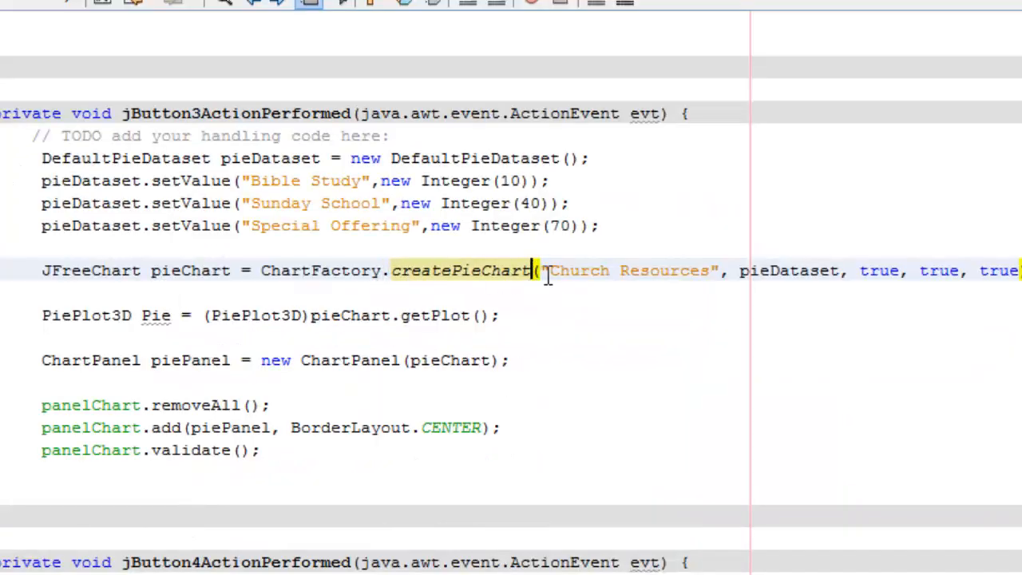
{"action": "type", "text": "3D"}
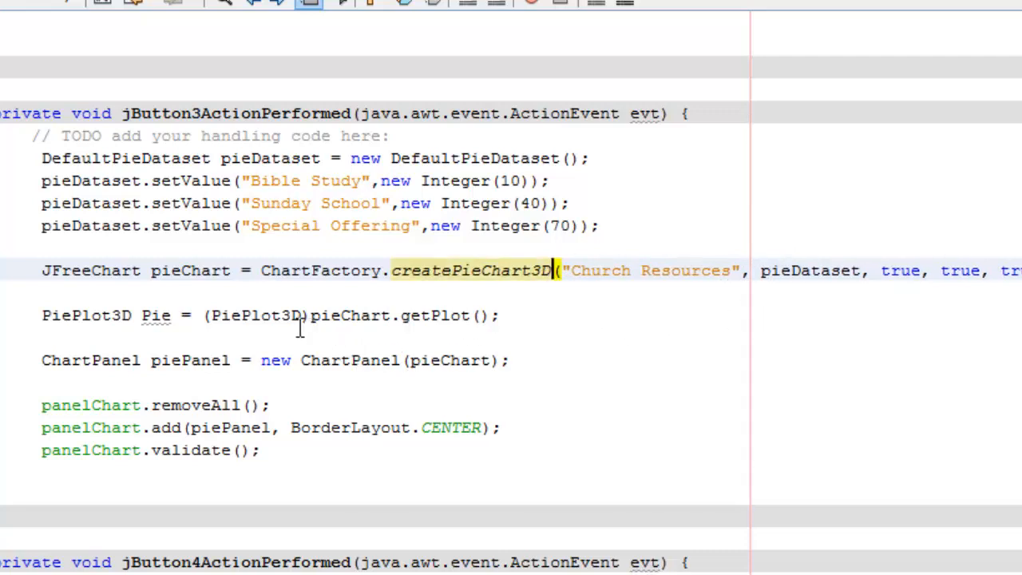
{"action": "left_click_drag", "start_coordinate": [41, 316], "coordinate": [171, 316]}
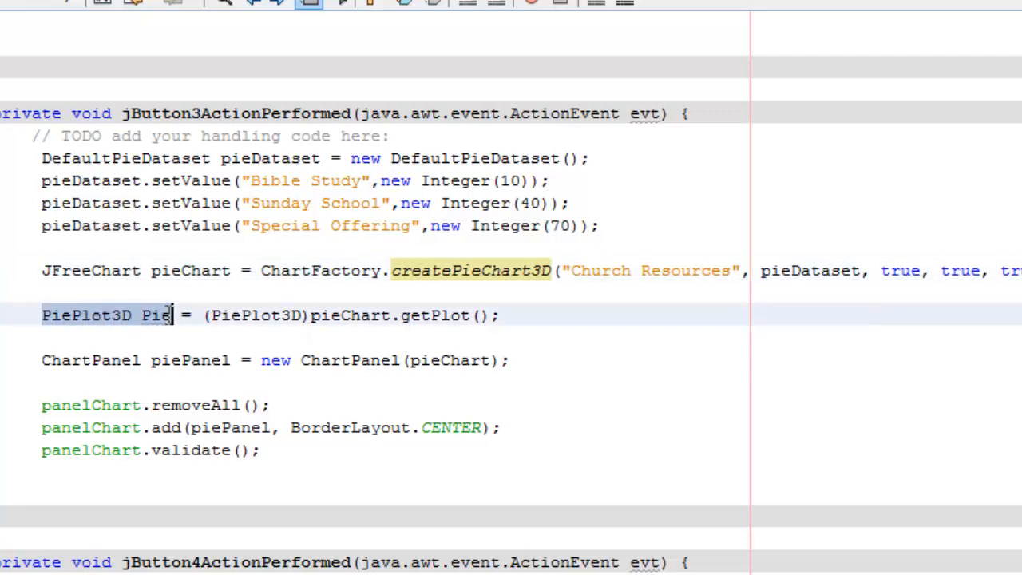
{"action": "left_click", "coordinate": [215, 339]}
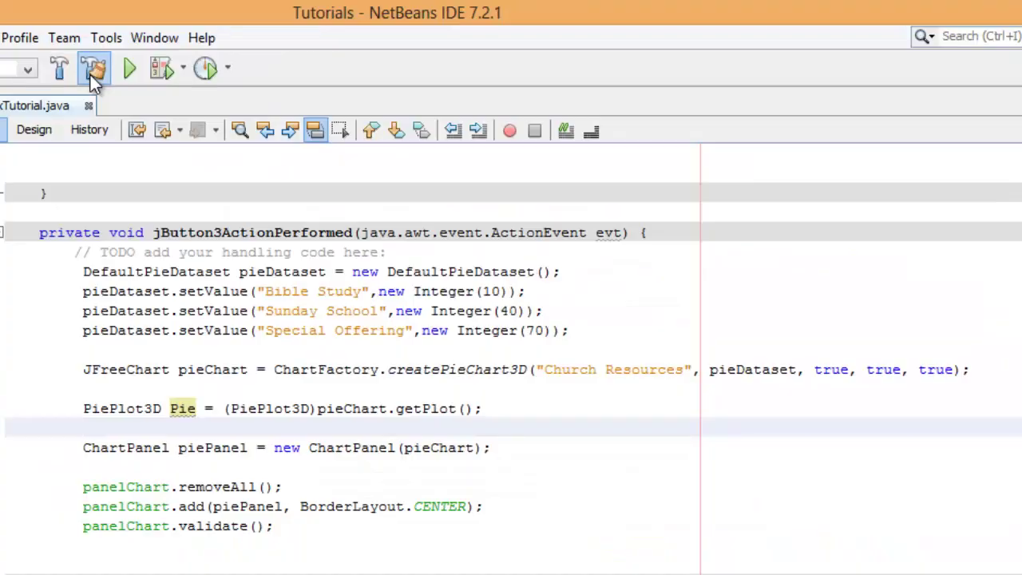
{"action": "left_click", "coordinate": [93, 73]}
{"action": "left_click", "coordinate": [130, 72]}
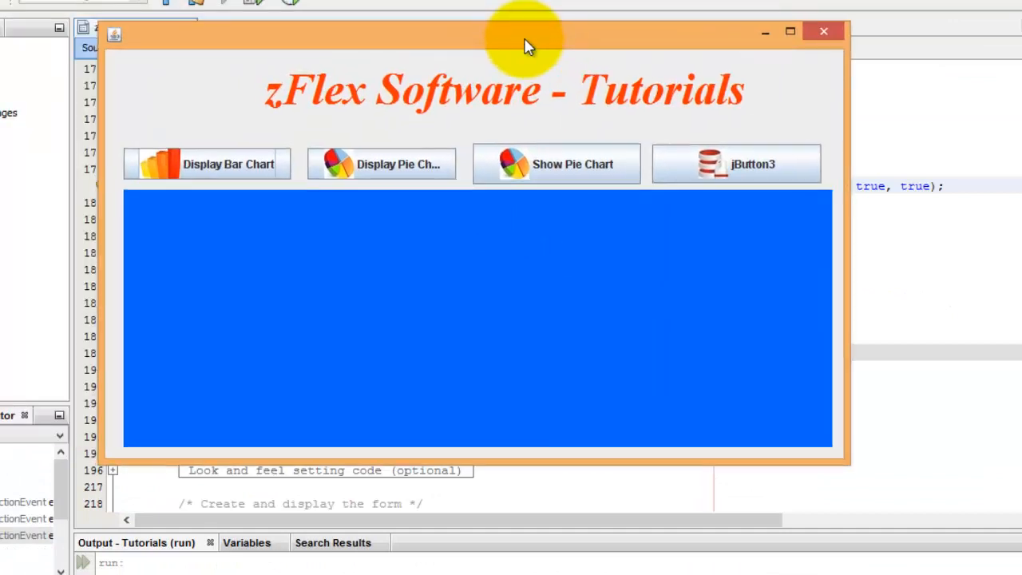
Move and enlarge the tutorial form, then display the Church Contributions bar chart.
{"action": "left_click_drag", "start_coordinate": [525, 45], "coordinate": [487, 23]}
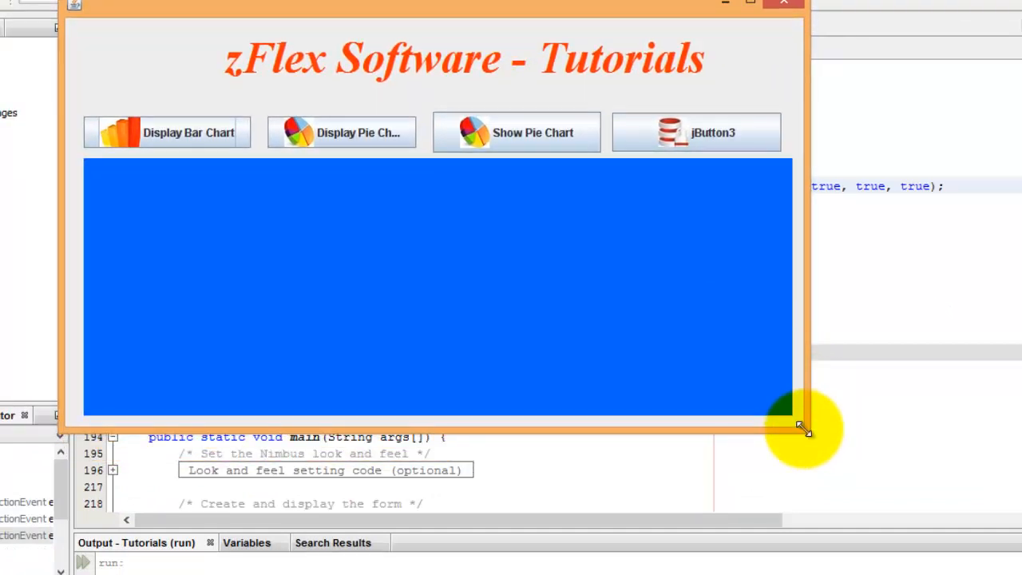
{"action": "left_click_drag", "start_coordinate": [807, 428], "coordinate": [892, 508]}
{"action": "left_click", "coordinate": [308, 140]}
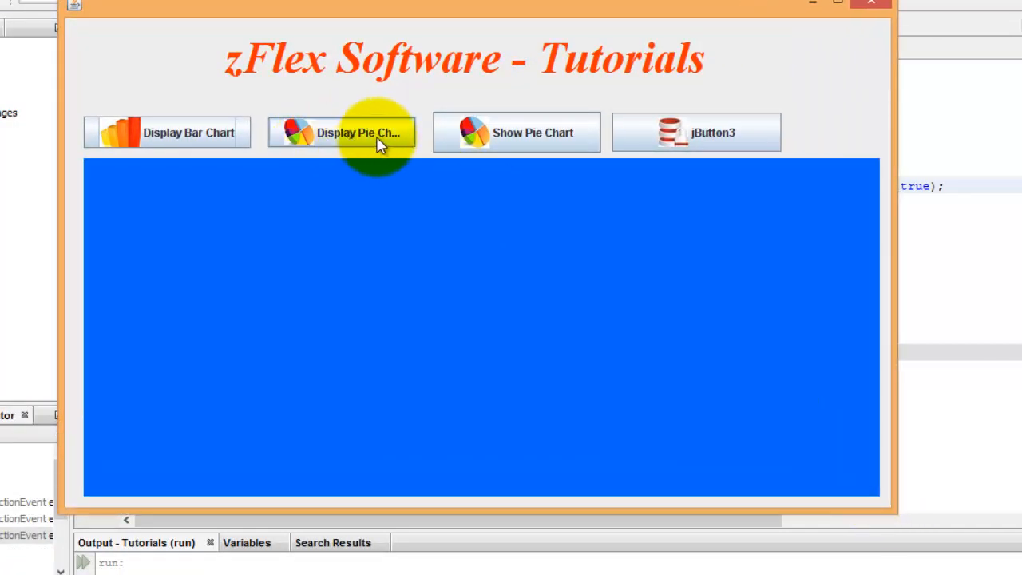
{"action": "left_click", "coordinate": [312, 142]}
{"action": "left_click", "coordinate": [328, 136]}
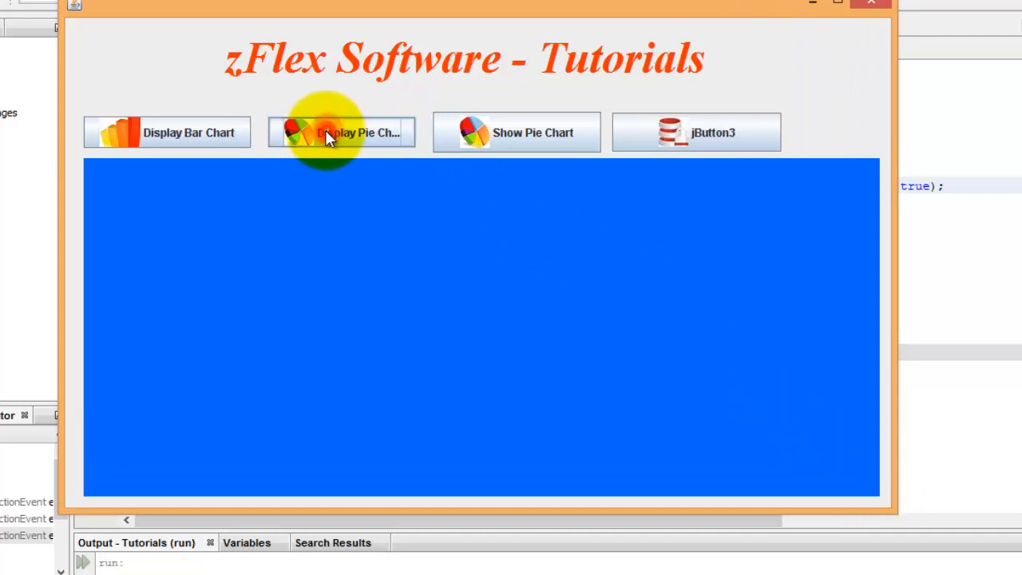
{"action": "left_click", "coordinate": [180, 147]}
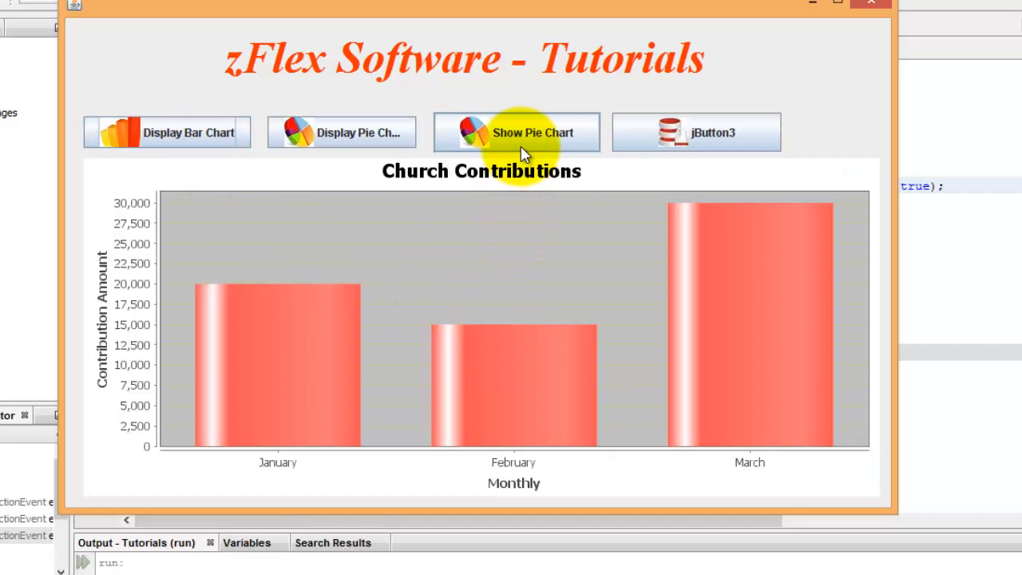
Show the 3D Church Resources pie chart in the blue panel.
{"action": "left_click", "coordinate": [511, 143]}
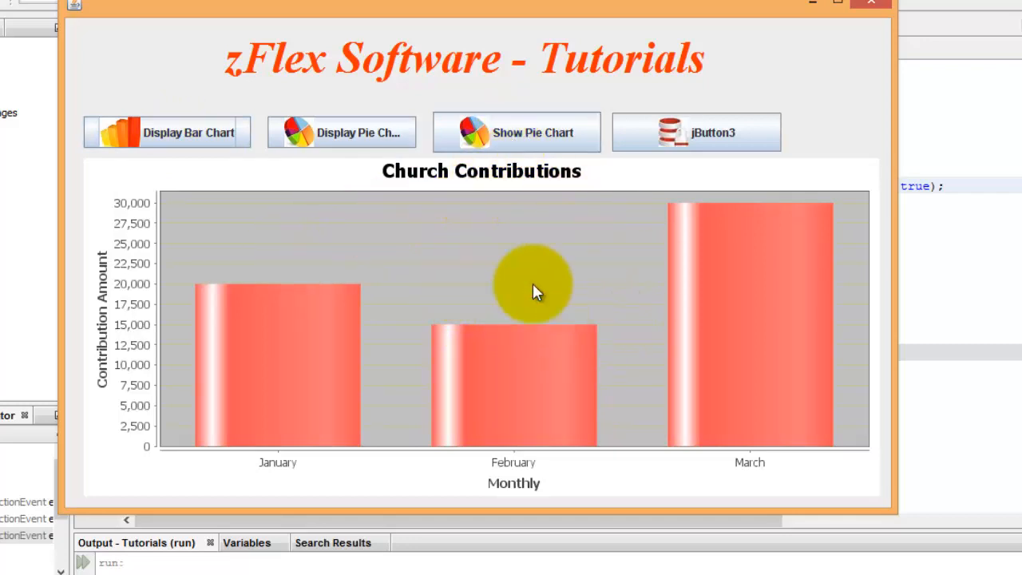
{"action": "left_click", "coordinate": [521, 134]}
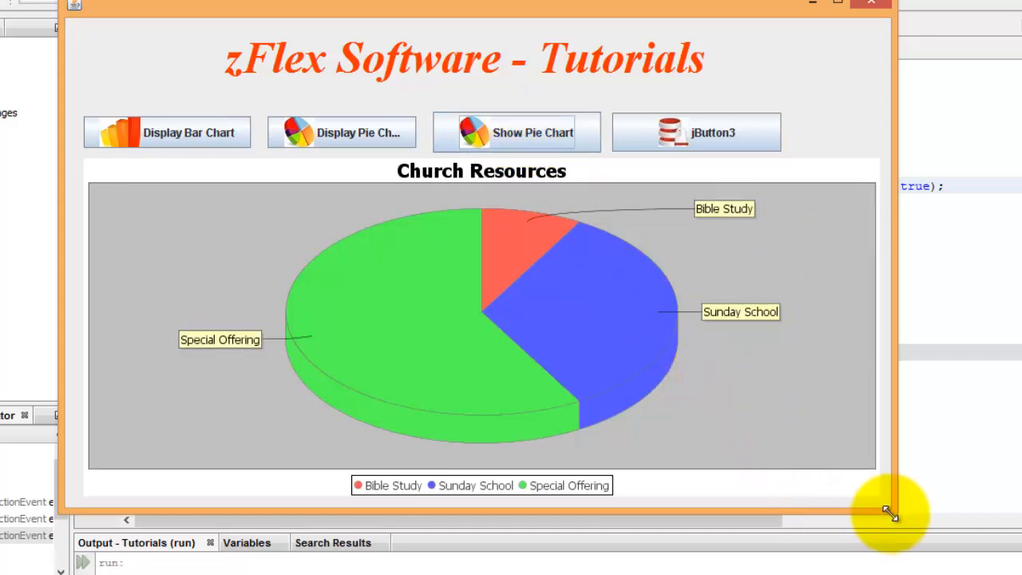
Enlarge the window, redisplay the pie chart larger, and hover slices for tooltip values.
{"action": "left_click_drag", "start_coordinate": [890, 514], "coordinate": [944, 571]}
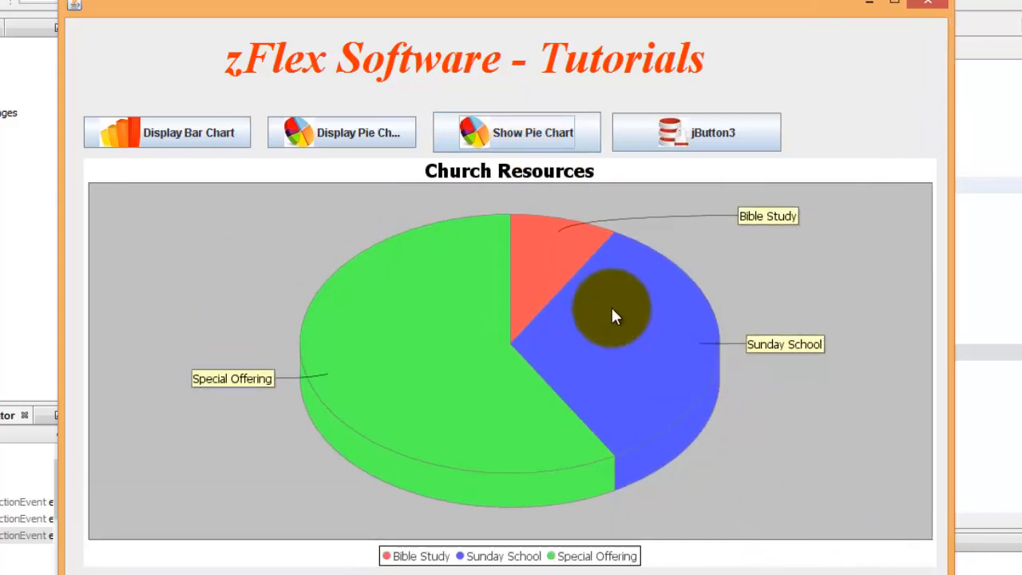
{"action": "left_click", "coordinate": [529, 152]}
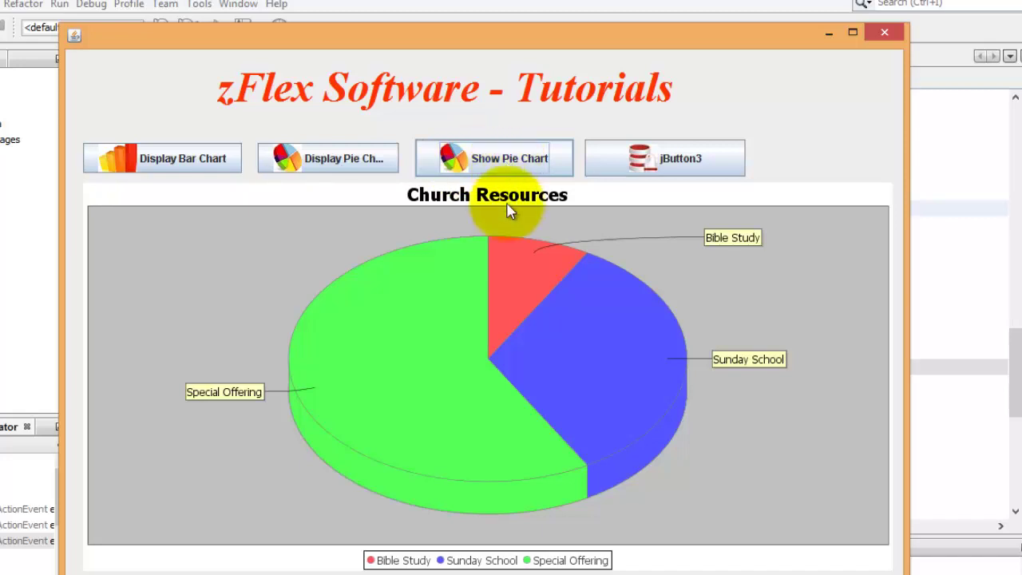
{"action": "left_click_drag", "start_coordinate": [520, 240], "coordinate": [599, 321]}
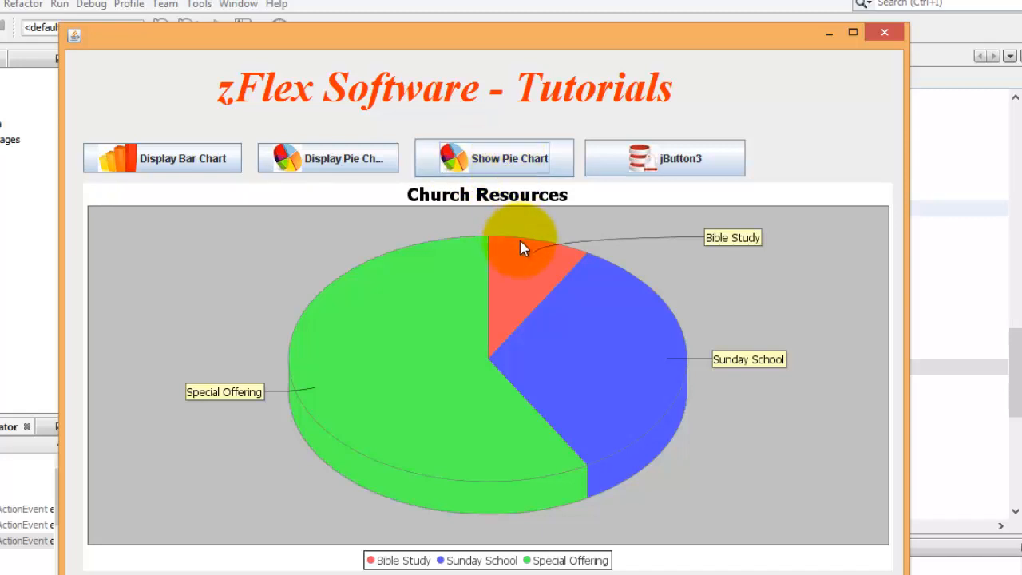